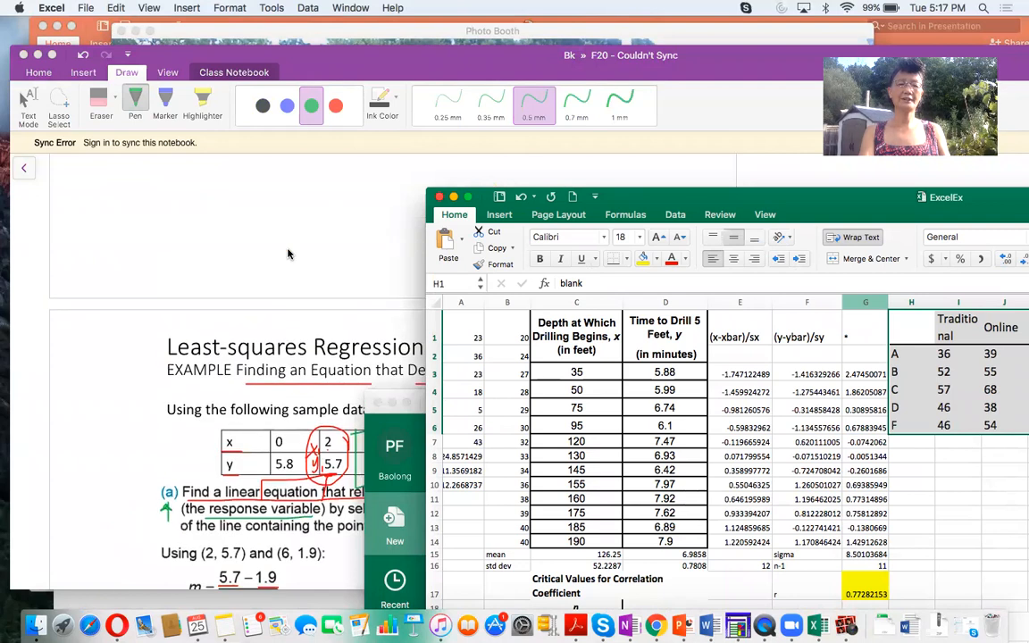
- Switch to the OneNote notes, erase the red and green ink circles and boxes around the sample data table, and return to text mode
left_click_drag(695, 192, 816, 183)
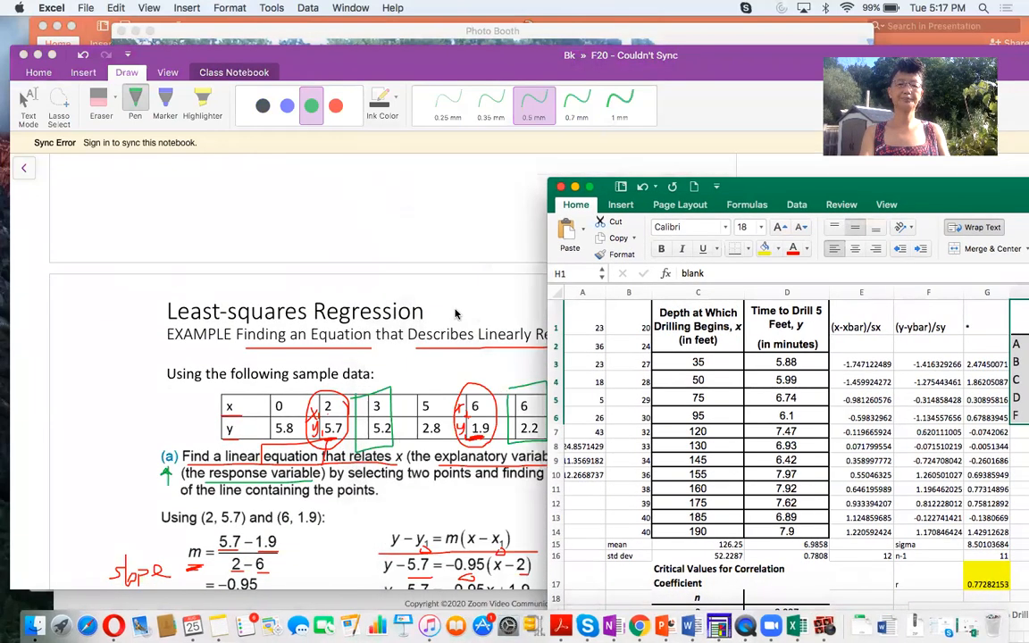
left_click_drag(303, 80, 268, 55)
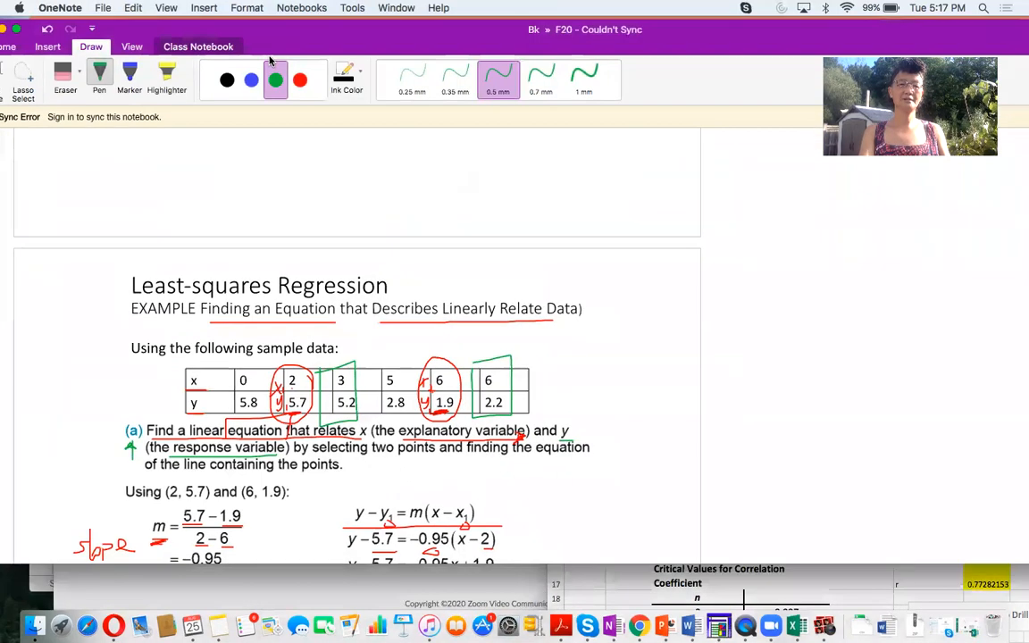
left_click(64, 76)
mouse_move(251, 347)
left_mouse_down()
mouse_move(353, 369)
mouse_move(493, 360)
left_mouse_up()
left_click_drag(171, 384, 190, 390)
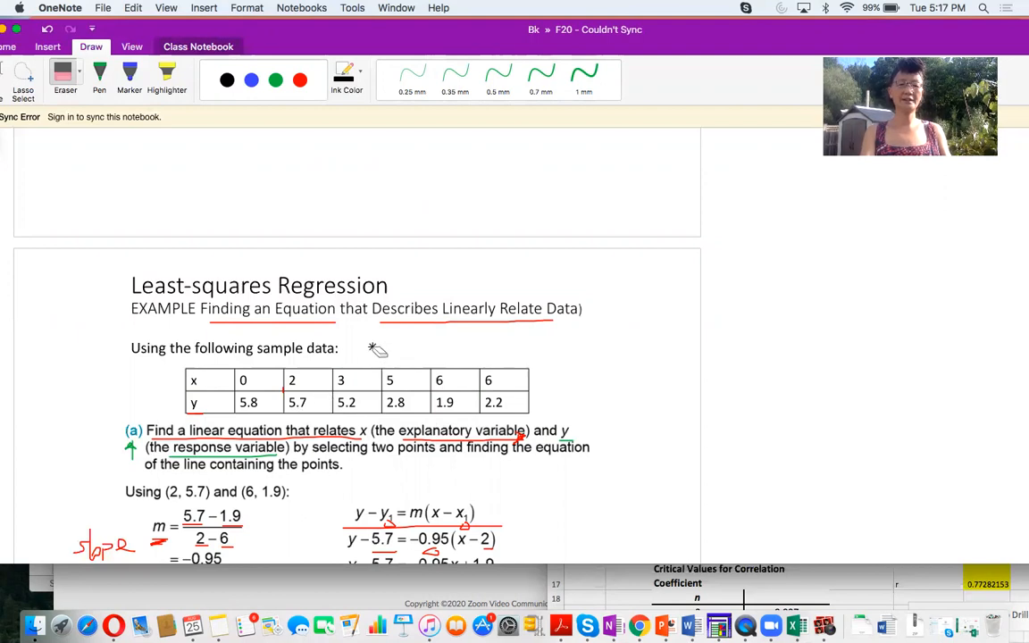
left_click_drag(148, 29, 178, 28)
left_click(25, 79)
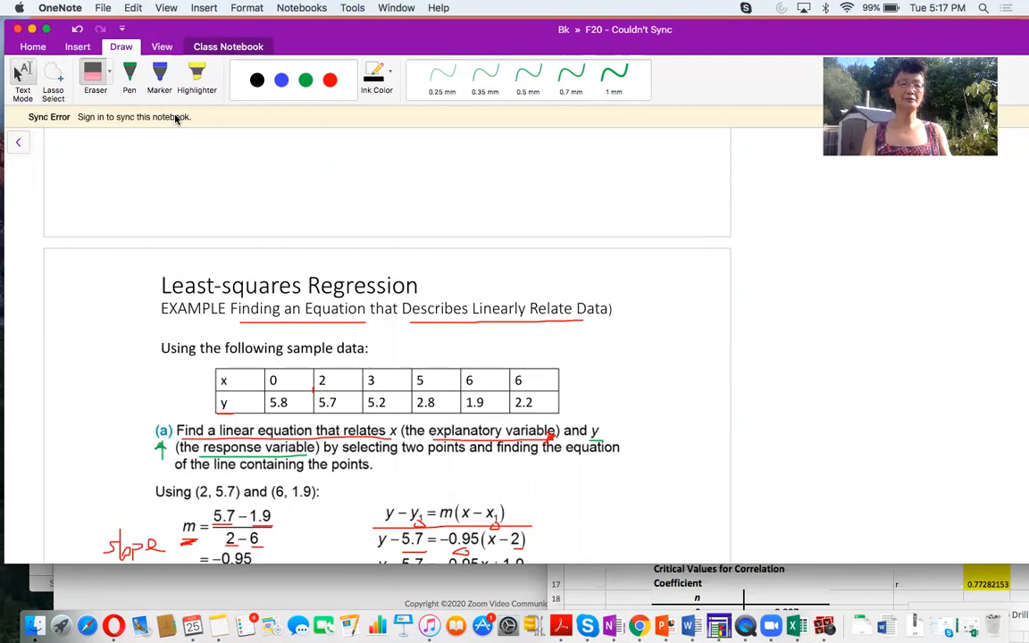
- Arrange the OneNote regression notes and the ExcelEx workbook side by side so the example and the worksheet are both readable
scroll(339, 393, "down", 10)
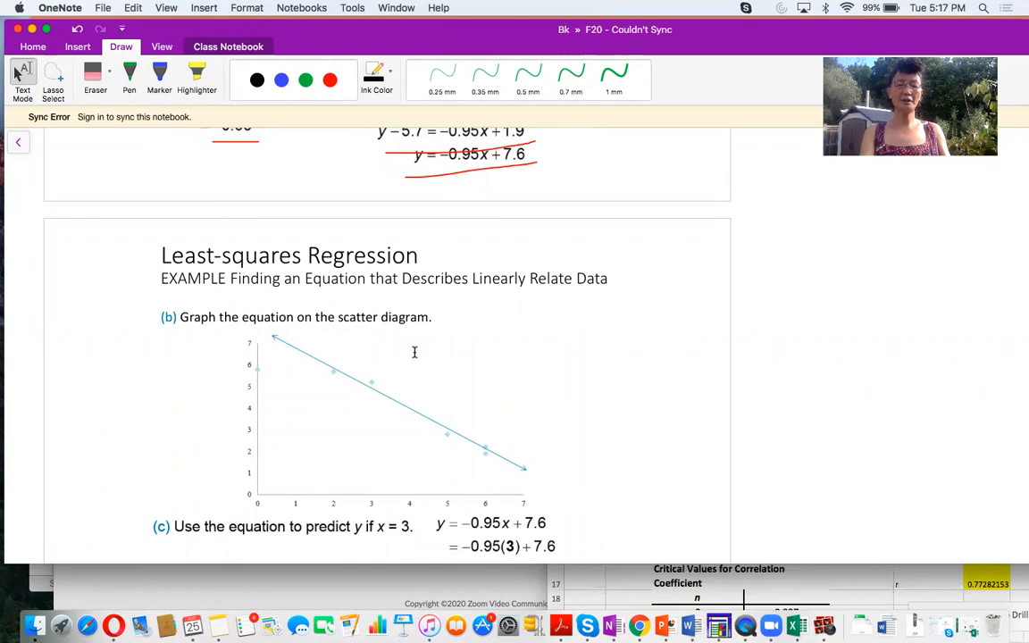
scroll(412, 350, "up", 8)
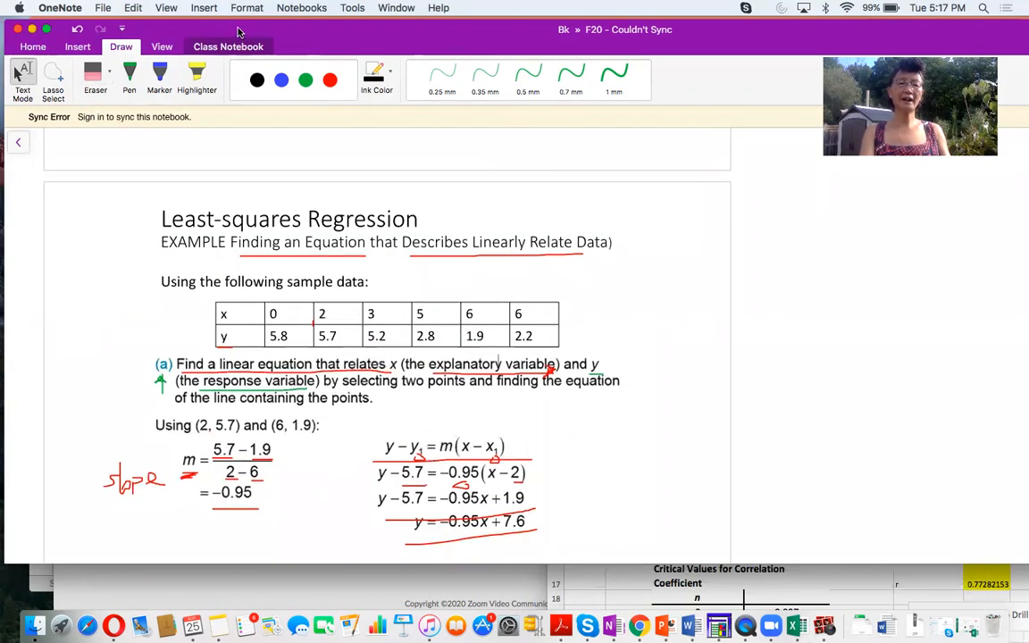
left_click_drag(224, 32, 170, 28)
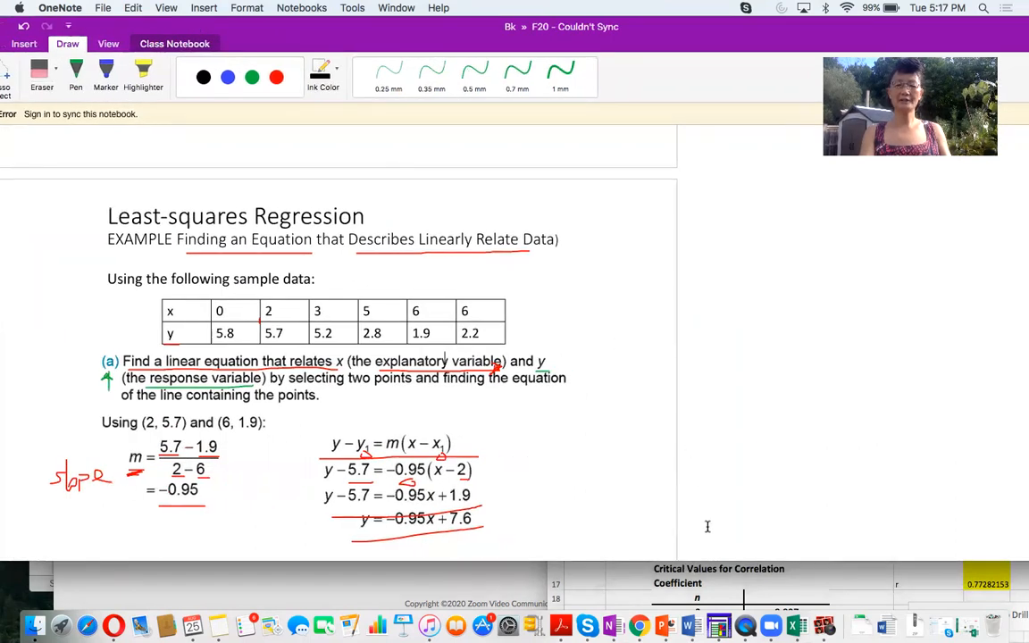
left_click(800, 589)
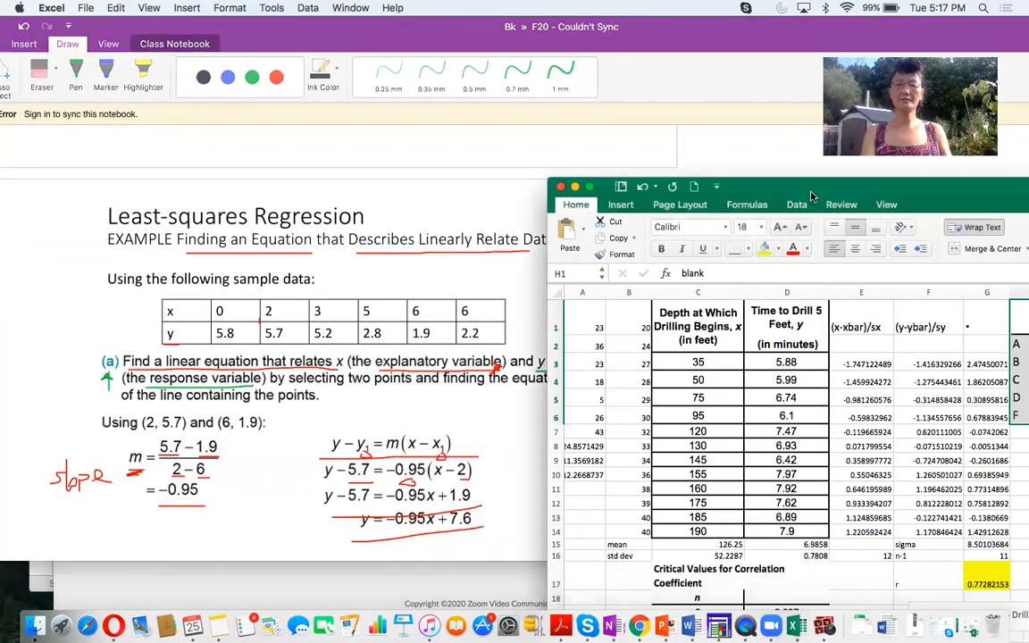
left_click_drag(807, 188, 801, 180)
left_click_drag(704, 38, 610, 25)
left_click(775, 579)
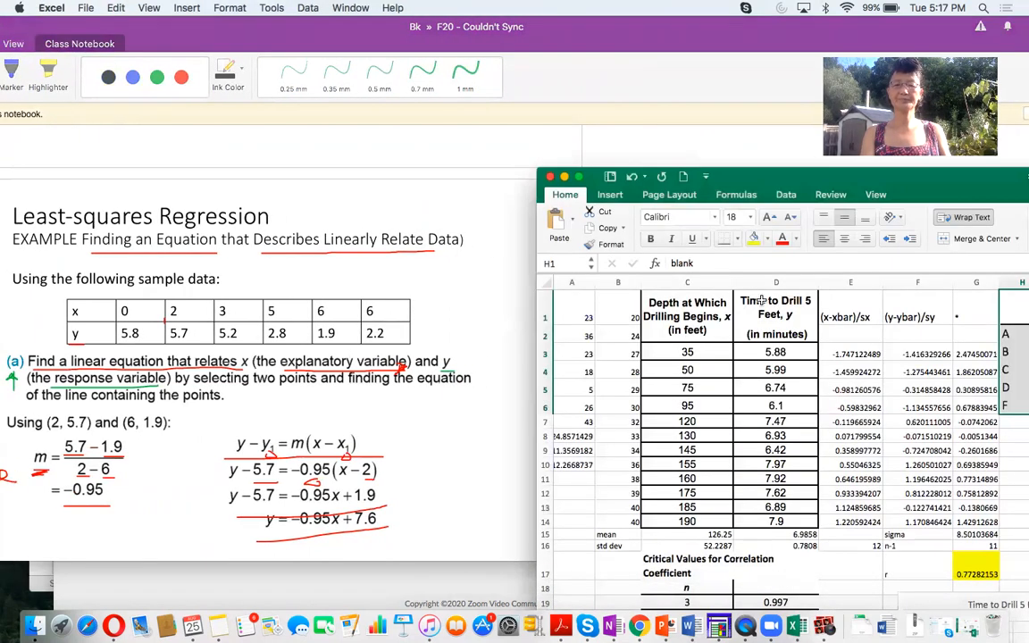
left_click_drag(744, 185, 713, 66)
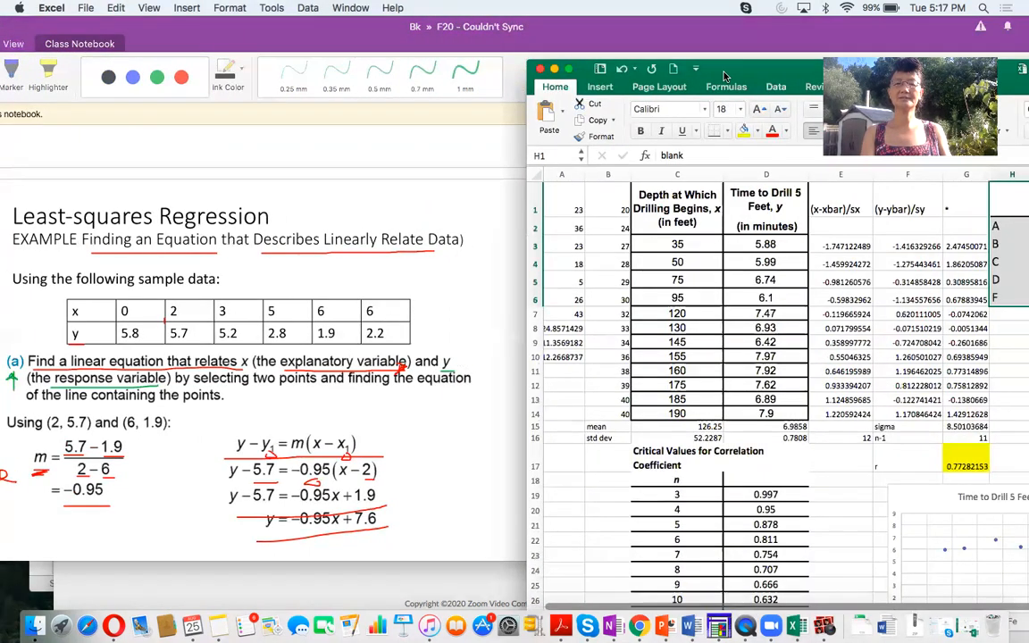
- Insert a Scatter chart from the vertical x and y data in C55:D61 and place it beside the data table
scroll(848, 431, "down", 5)
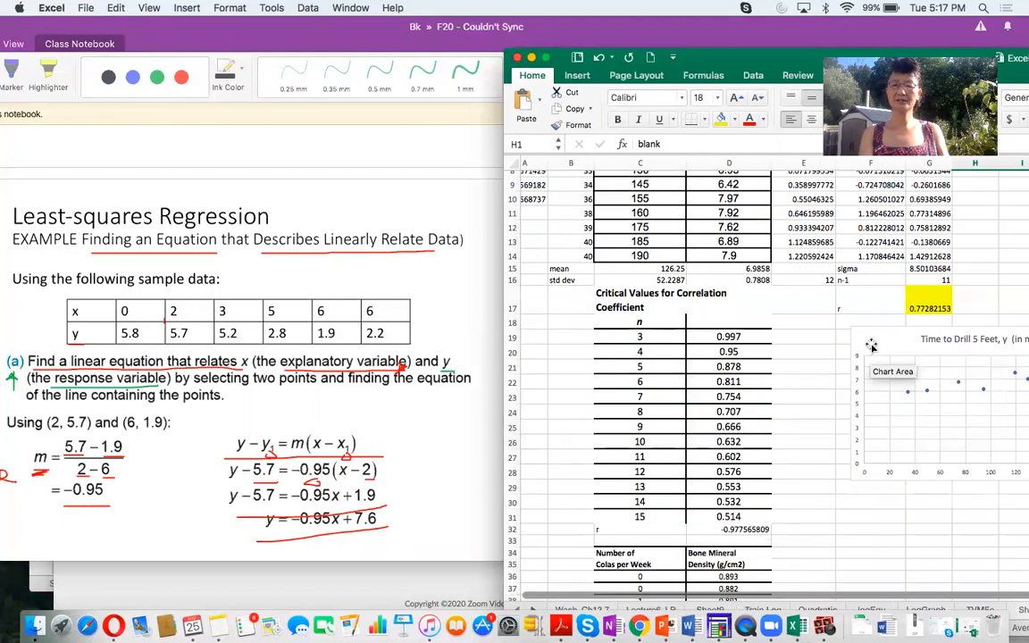
left_click(870, 343)
scroll(875, 464, "down", 7)
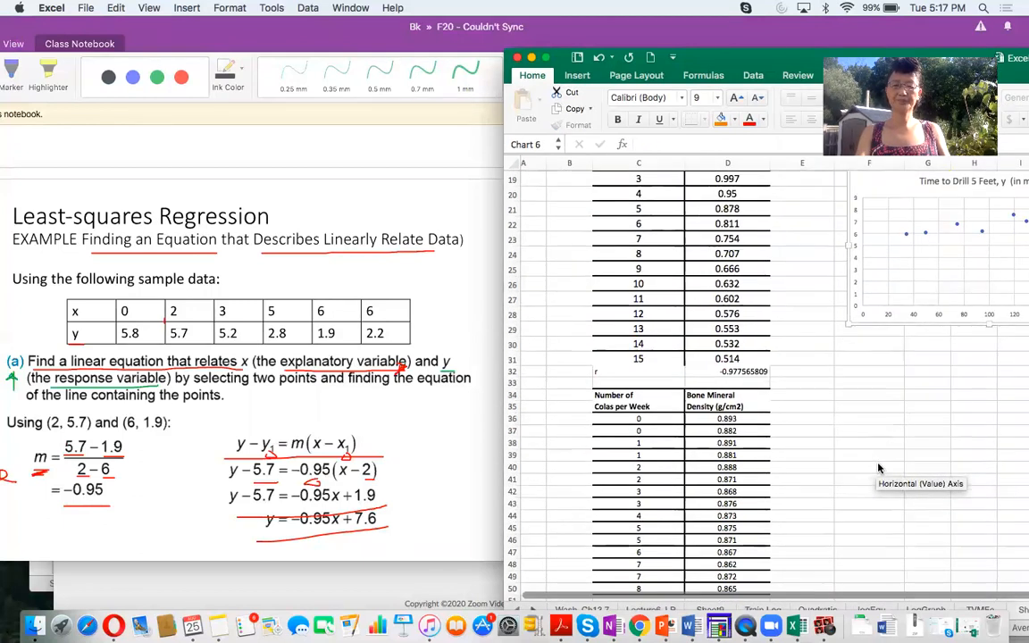
scroll(878, 468, "down", 15)
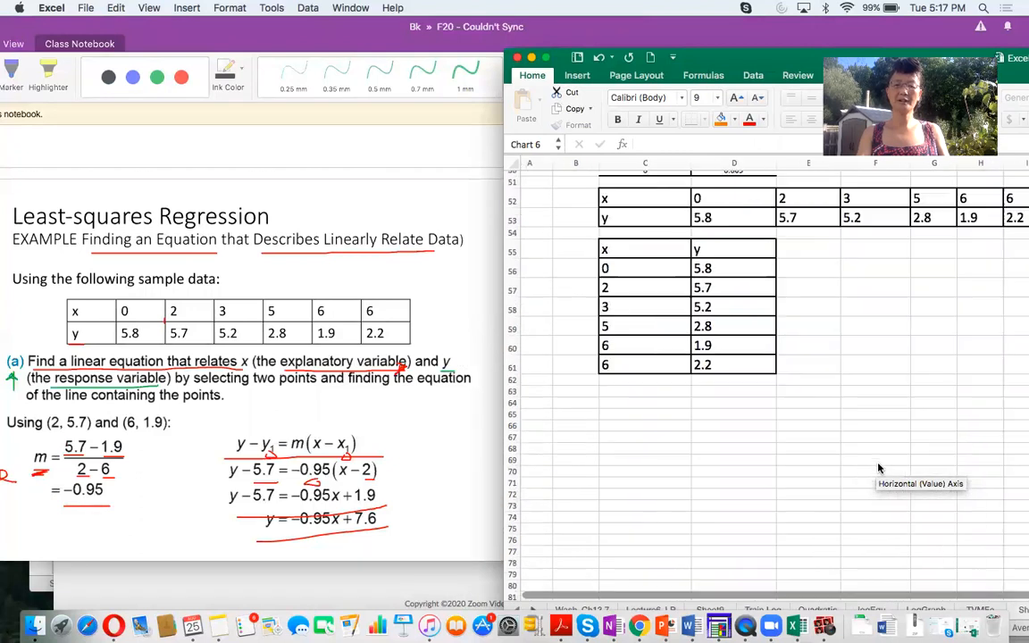
scroll(878, 468, "down", 2)
scroll(878, 468, "right", 1)
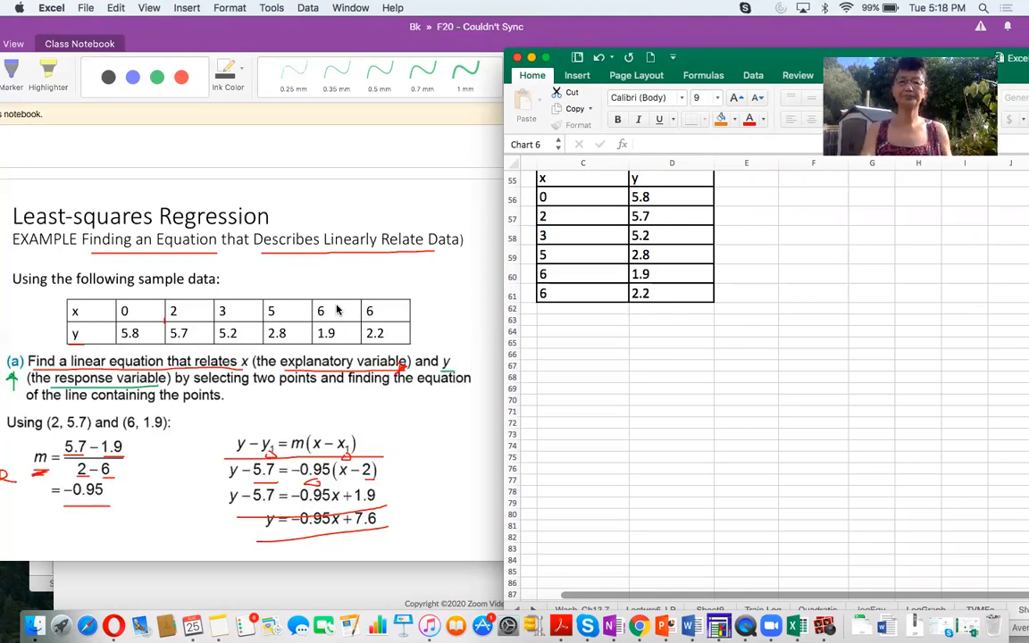
left_click(563, 174)
left_click_drag(564, 175, 656, 298)
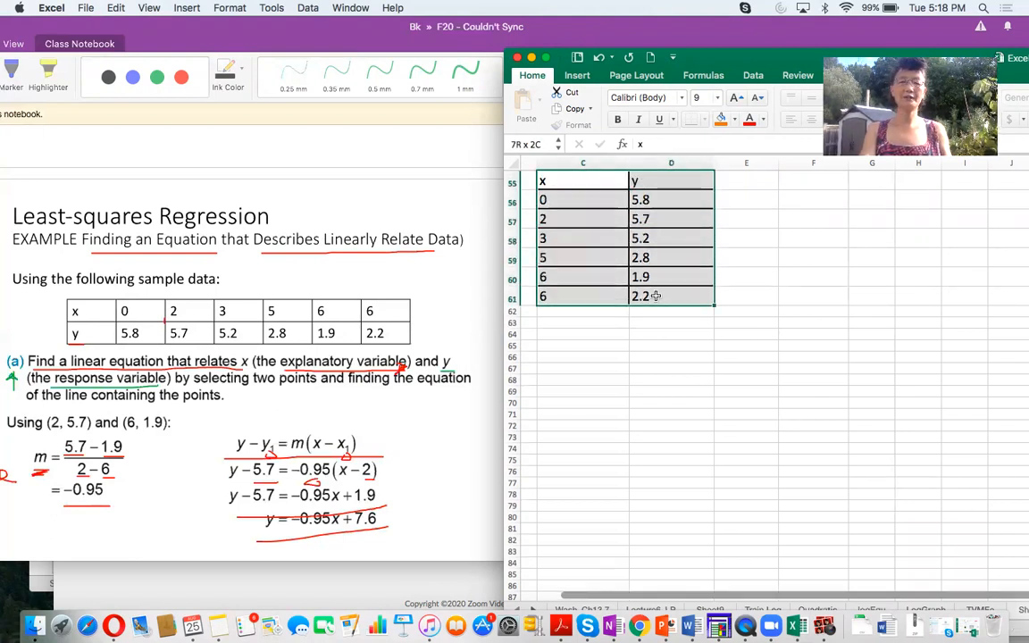
left_click_drag(656, 296, 655, 296)
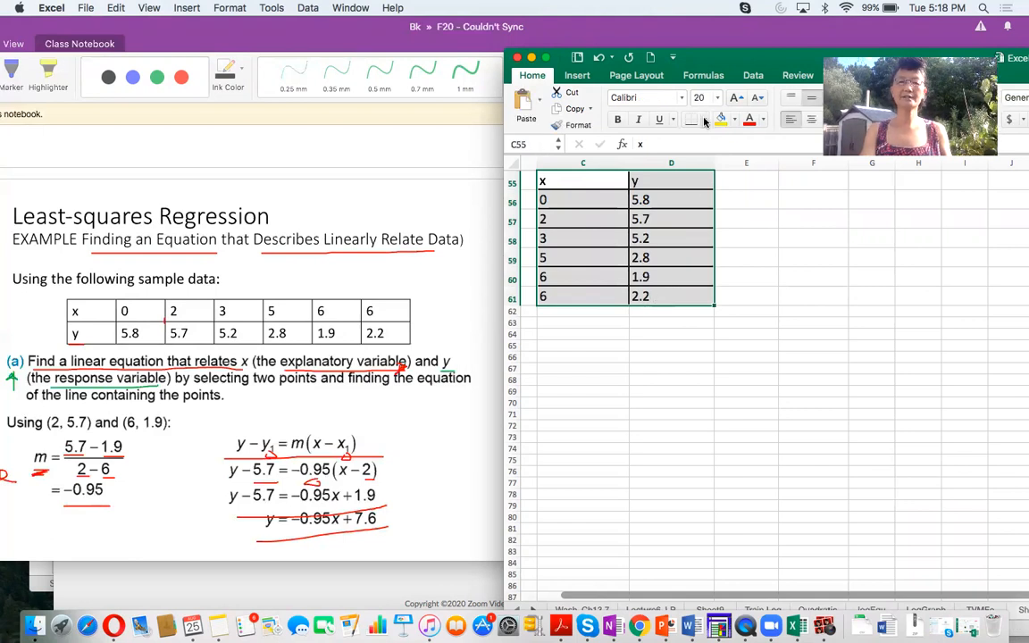
left_click(586, 79)
left_click_drag(734, 63, 714, 170)
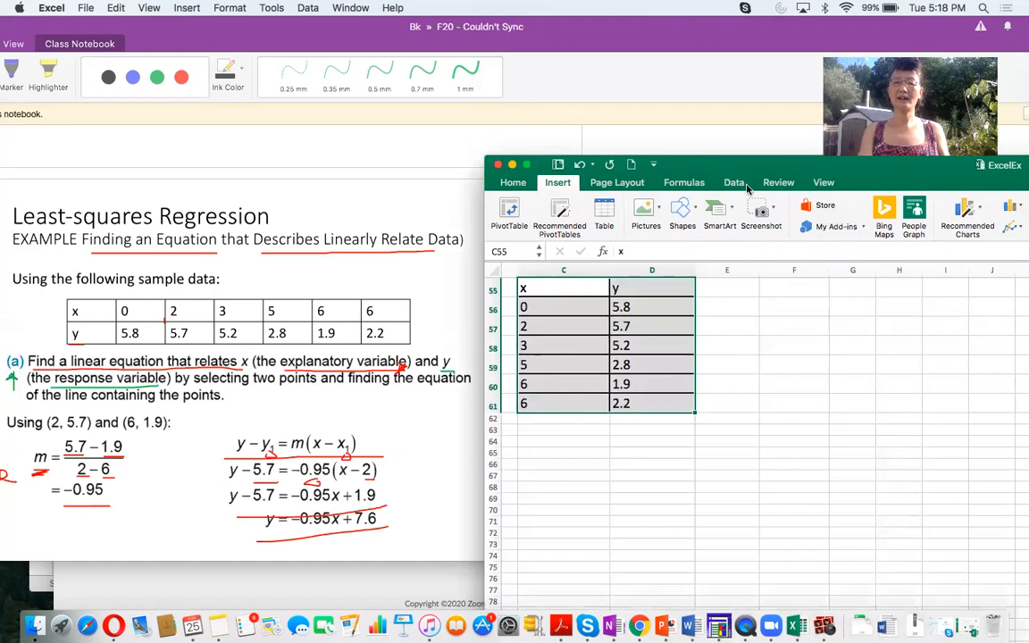
left_click_drag(852, 163, 832, 166)
left_click_drag(924, 185, 914, 185)
left_click(1016, 230)
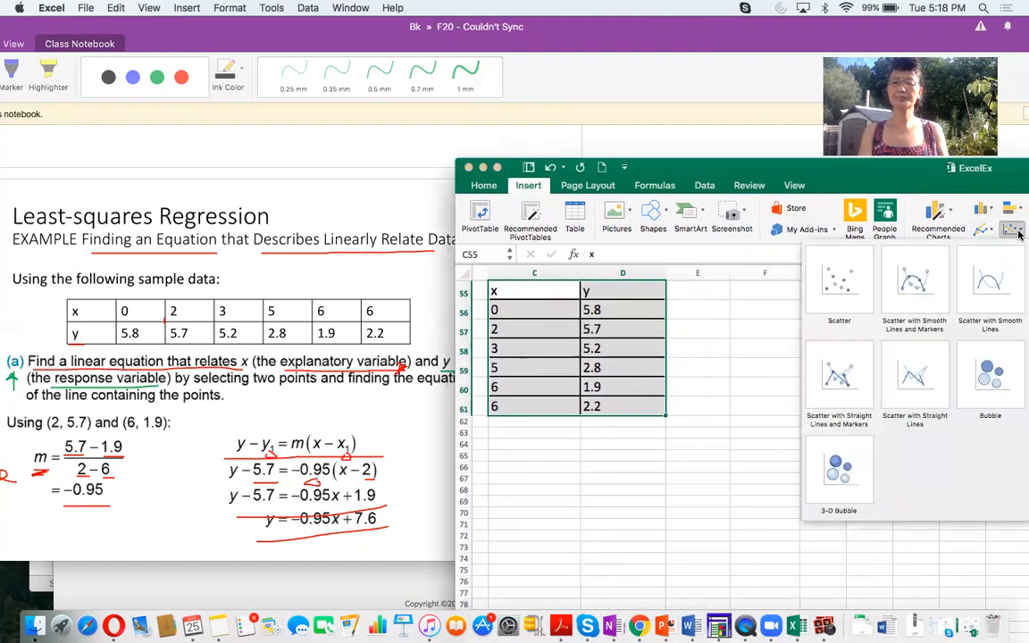
left_click(846, 285)
left_click_drag(862, 432, 717, 300)
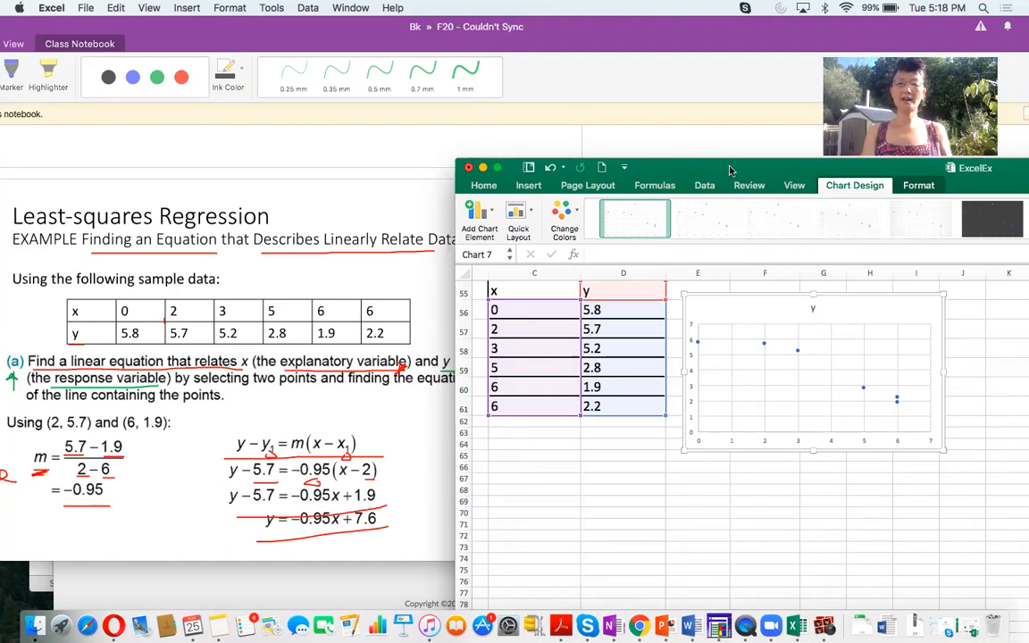
- Add a Linear trendline to the scatter chart
left_click_drag(730, 169, 634, 138)
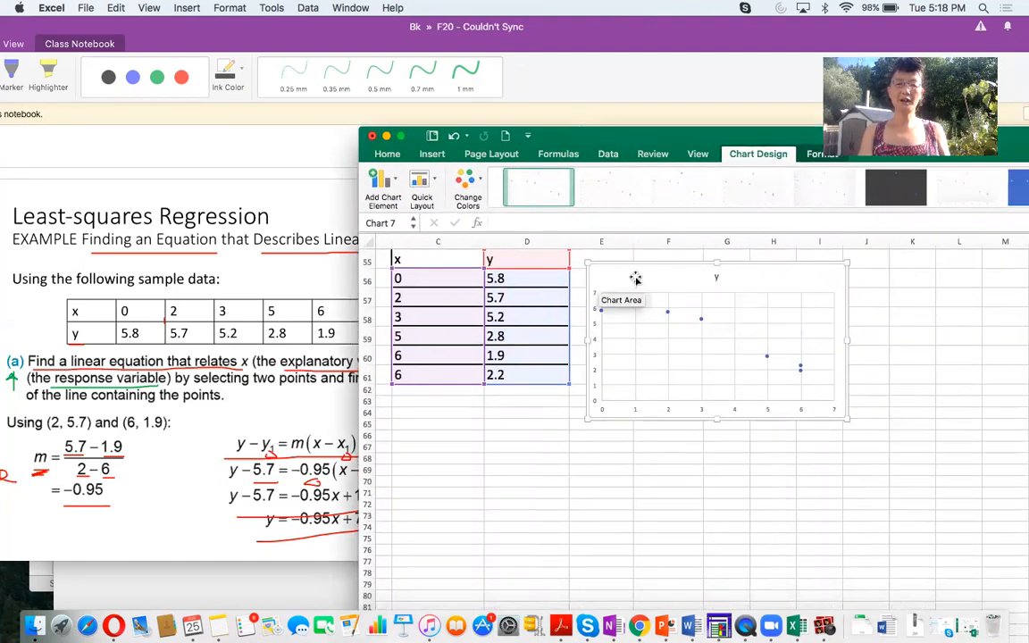
left_click(379, 183)
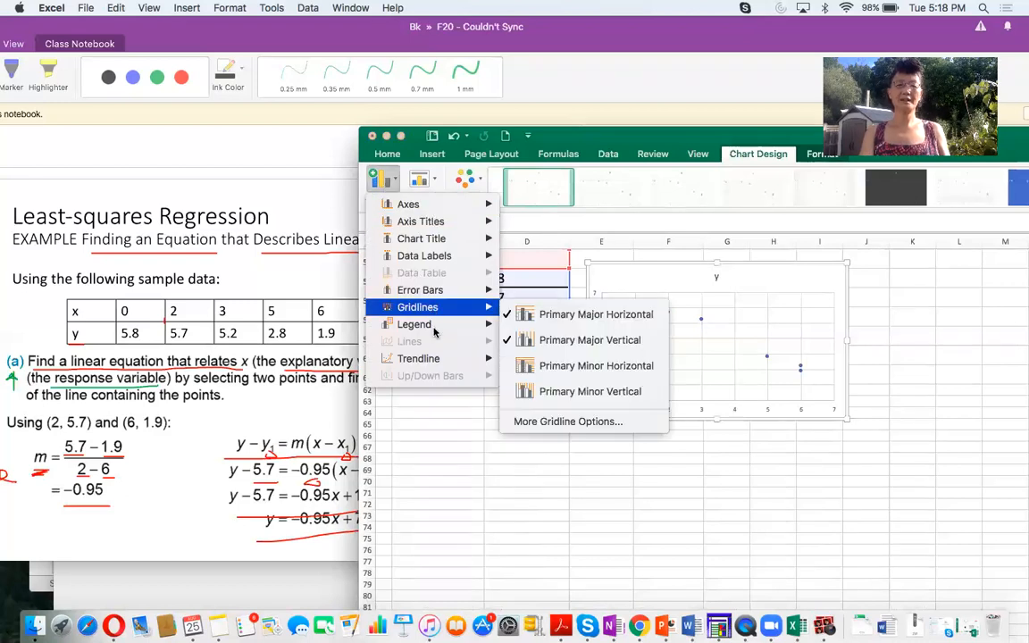
mouse_move(435, 360)
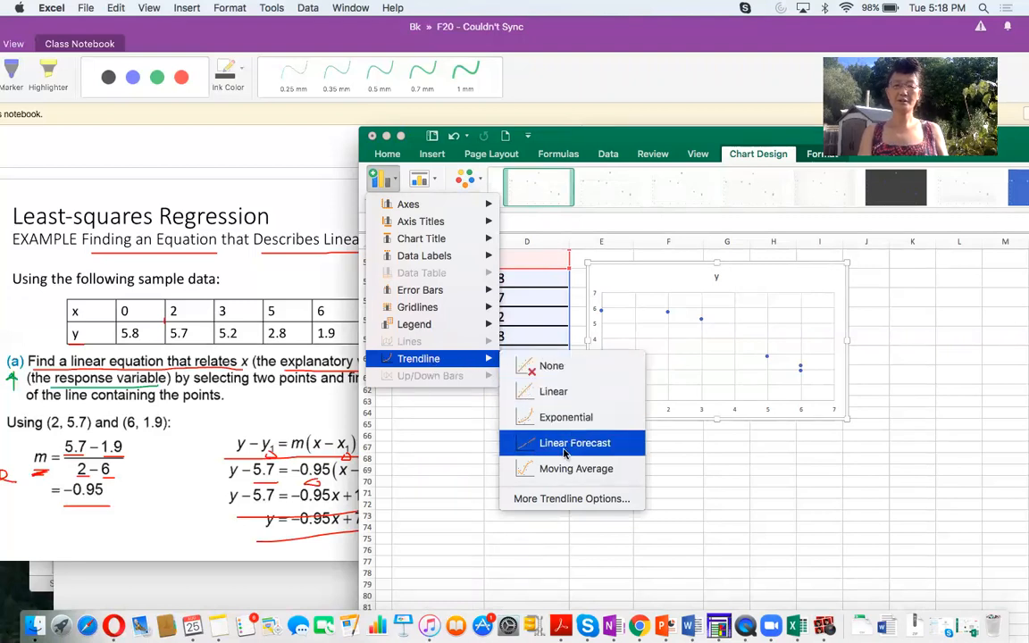
left_click(543, 393)
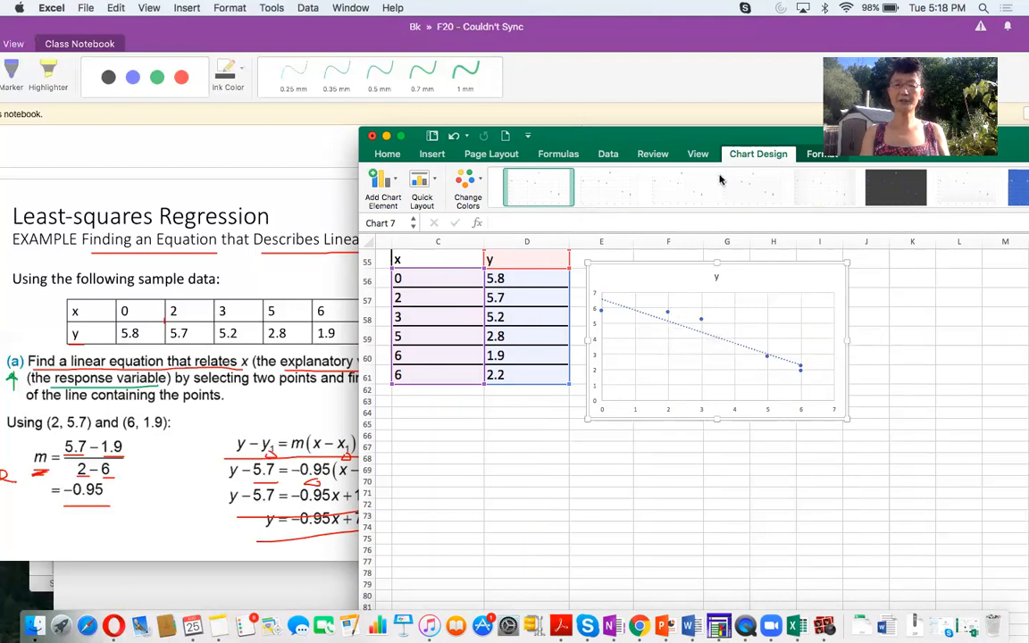
- Open the trendline's formatting options and display its equation on the chart
left_click_drag(686, 144, 440, 152)
left_click(439, 336)
double_click(434, 337)
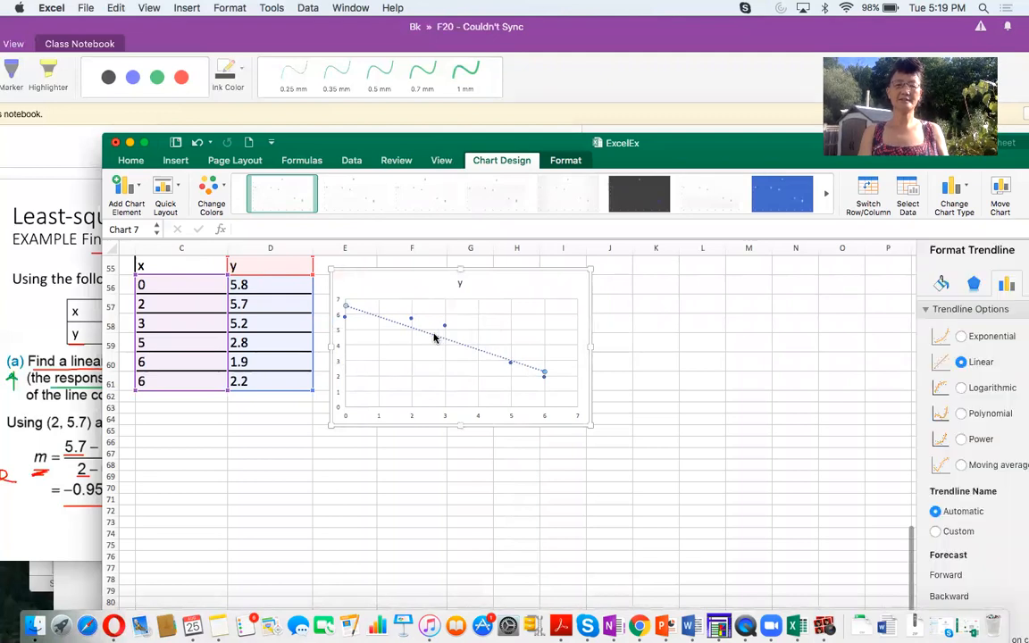
left_click_drag(689, 151, 621, 143)
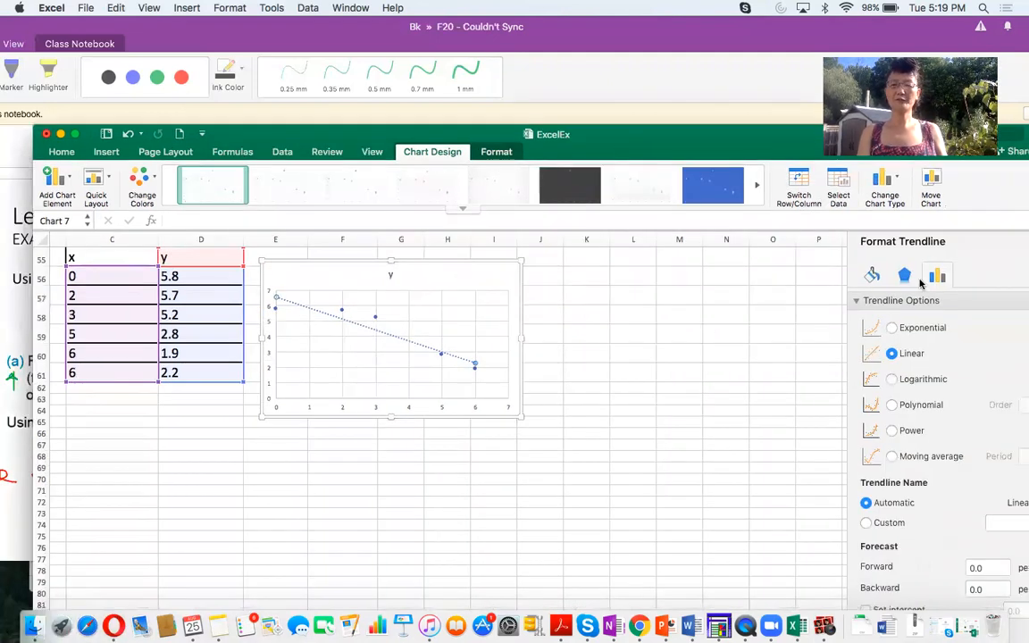
scroll(968, 390, "down", 1)
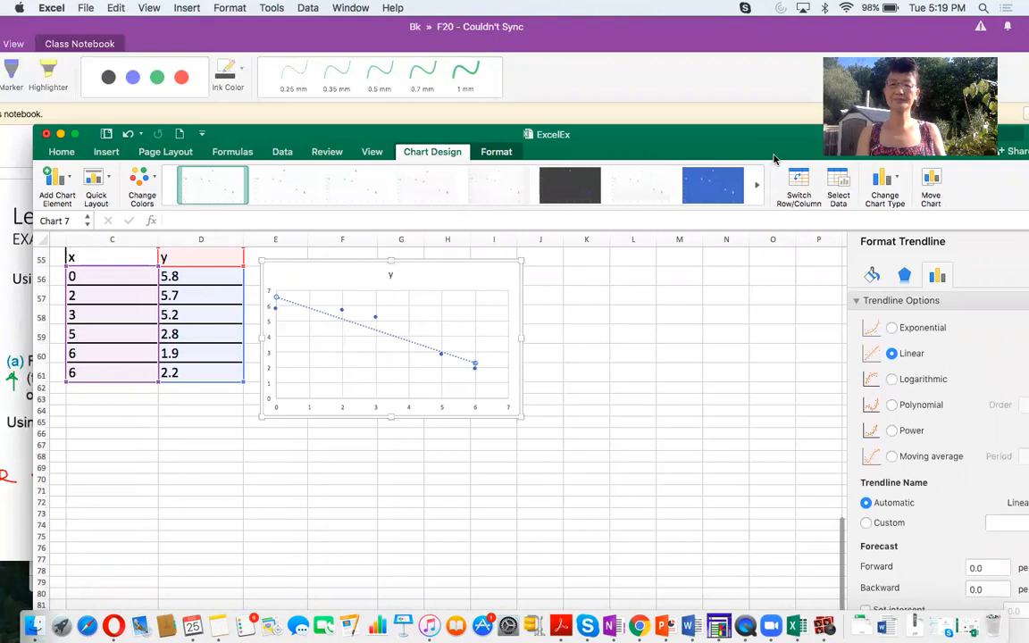
left_click_drag(692, 133, 594, 110)
scroll(866, 375, "down", 1)
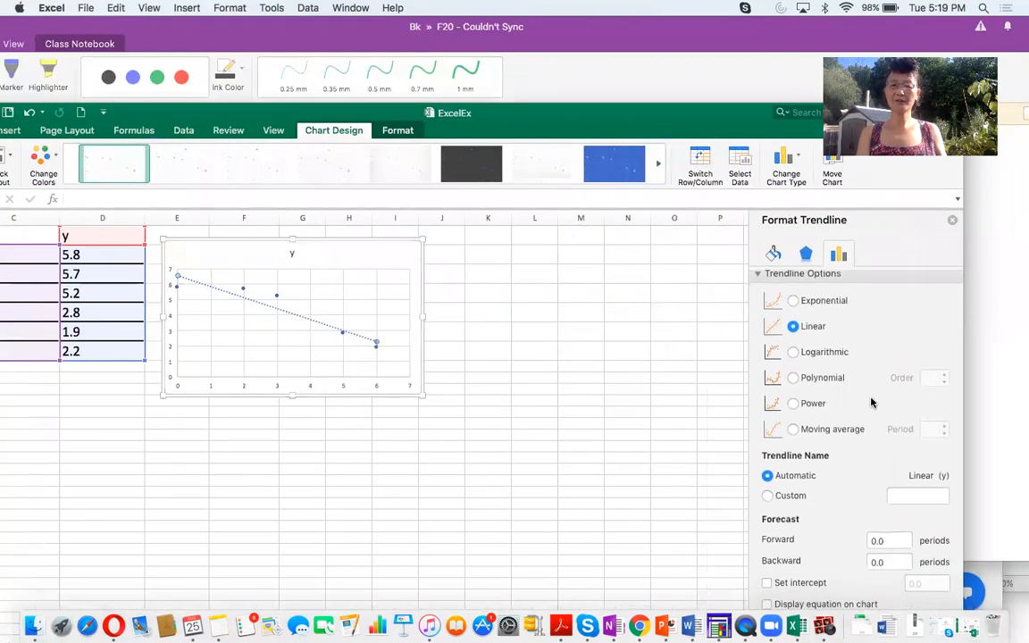
left_click_drag(655, 118, 638, 32)
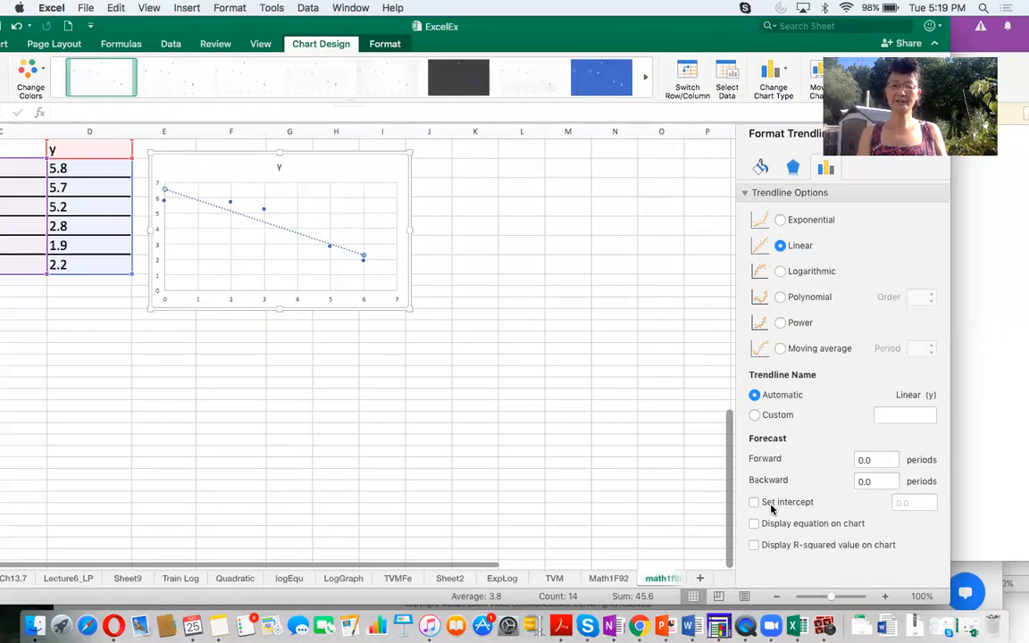
left_click(755, 524)
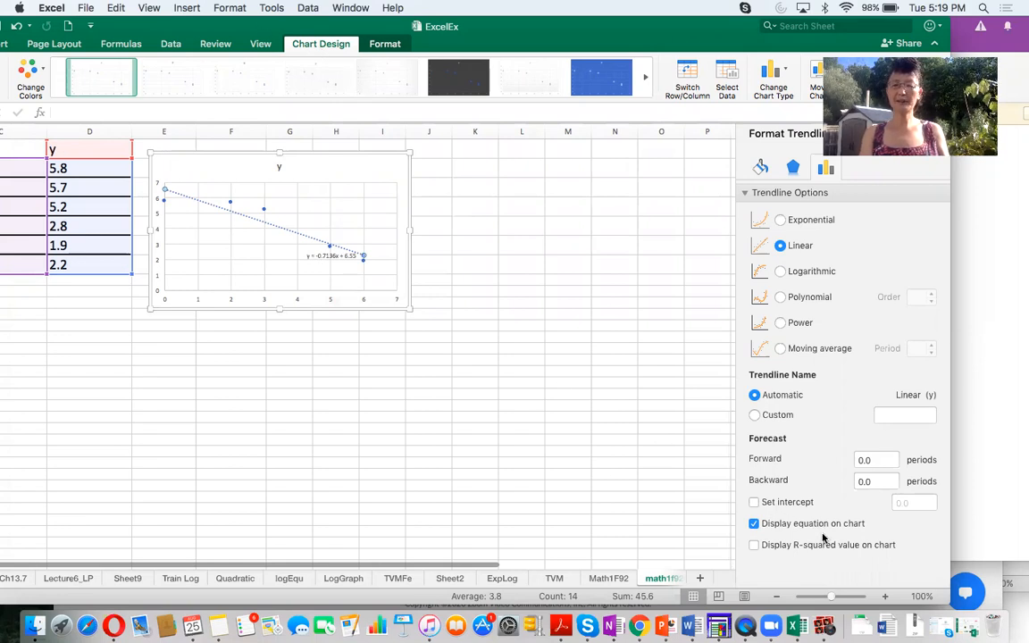
- Show the chart beside the notes and move the trendline equation label above the plot area, beside the chart title
left_click_drag(232, 27, 715, 117)
left_click(784, 346)
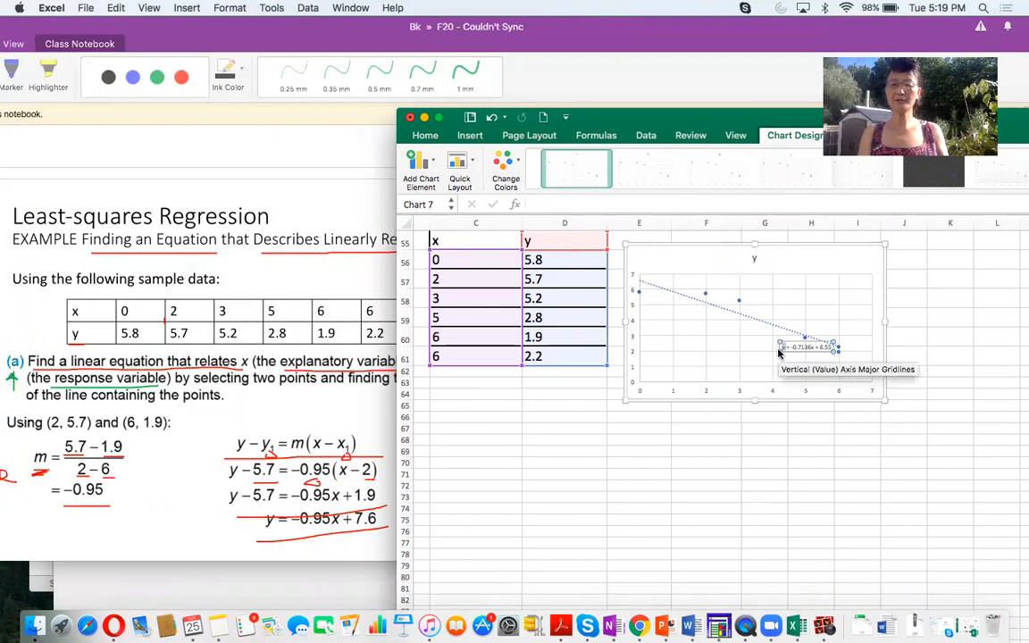
left_click_drag(779, 346, 685, 264)
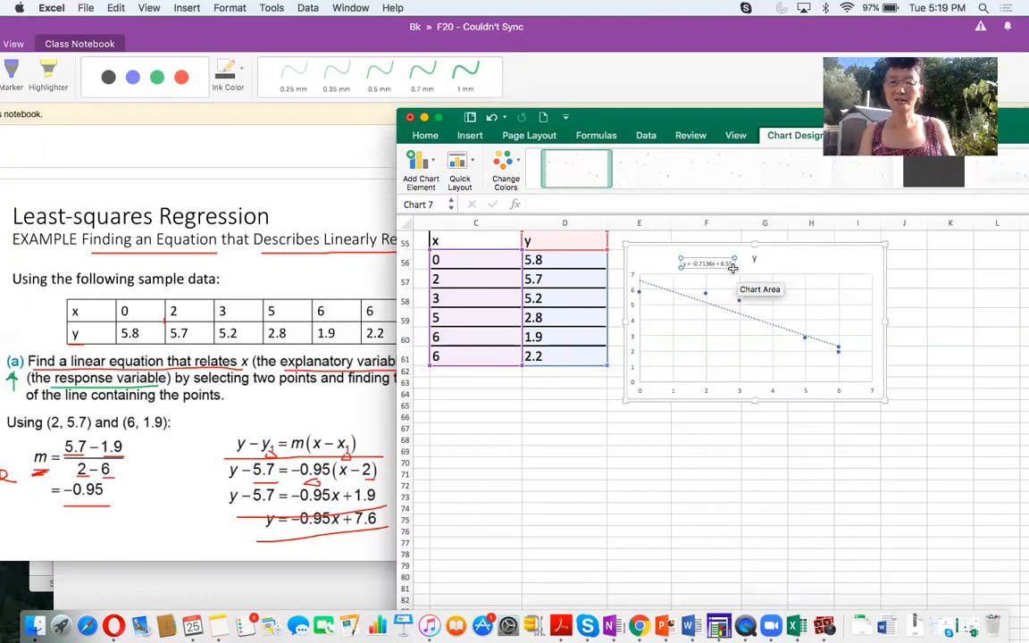
- Set the font size of the trendline equation label to 18
left_click_drag(682, 262, 734, 258)
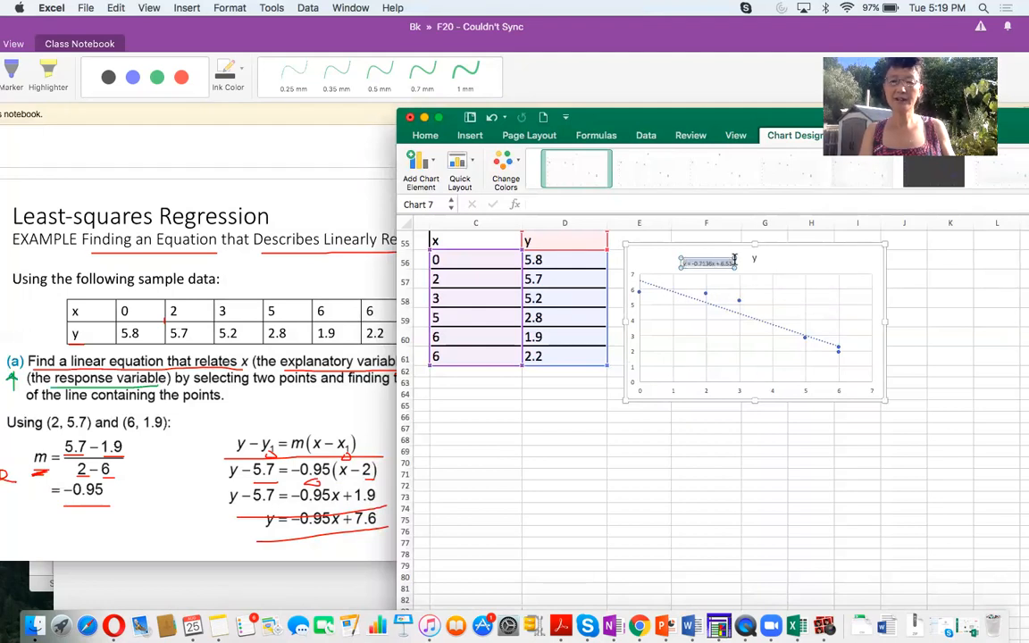
left_click(427, 137)
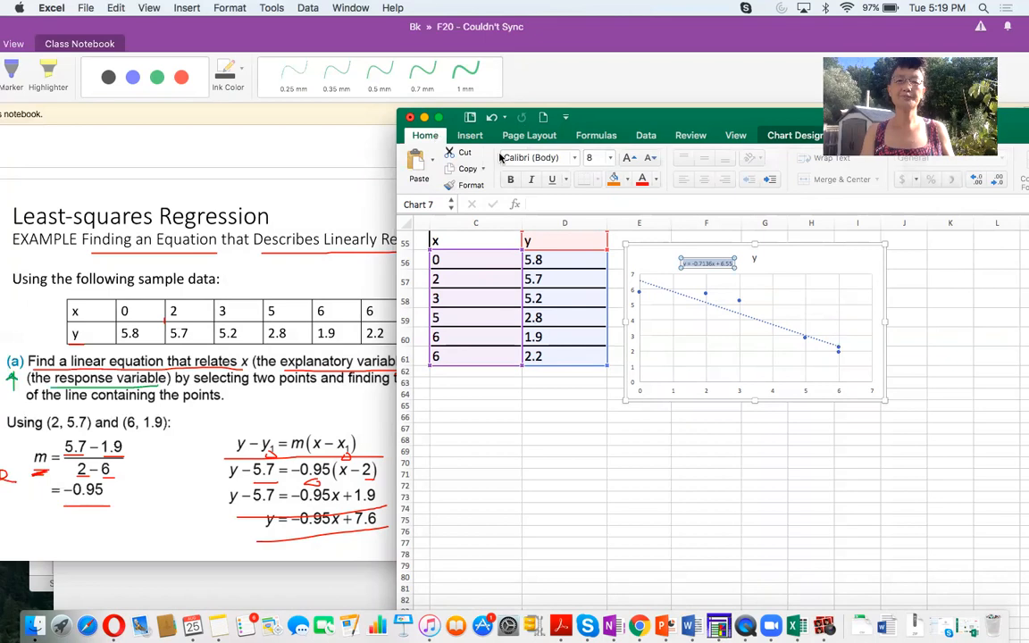
left_click(611, 158)
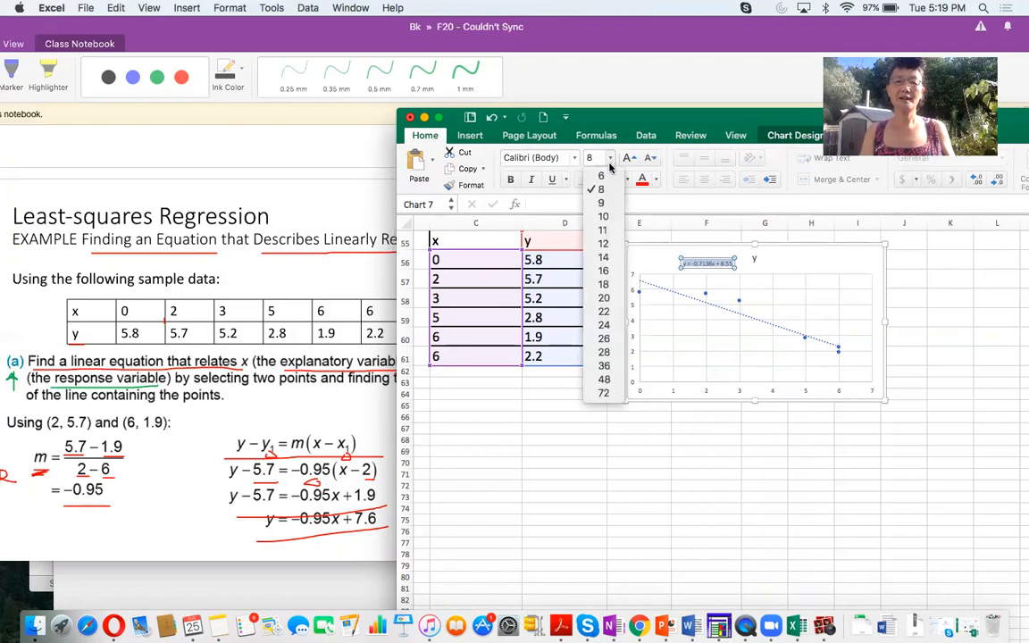
left_click(604, 286)
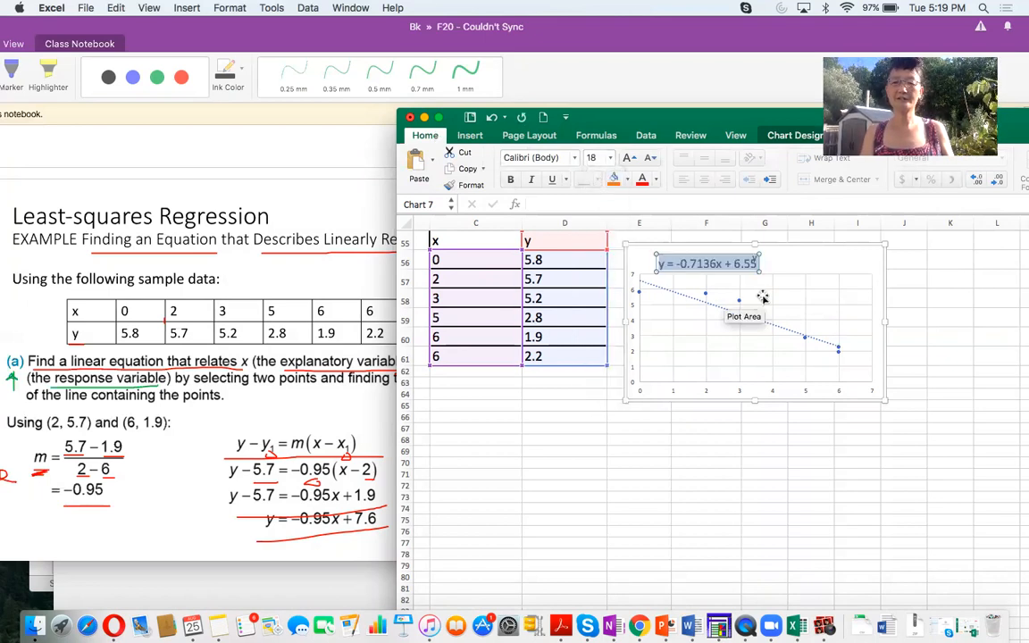
- Move the trendline equation label clear of the chart title, toward the y-axis, and shift the Excel window to uncover more of the notes
left_click(758, 273)
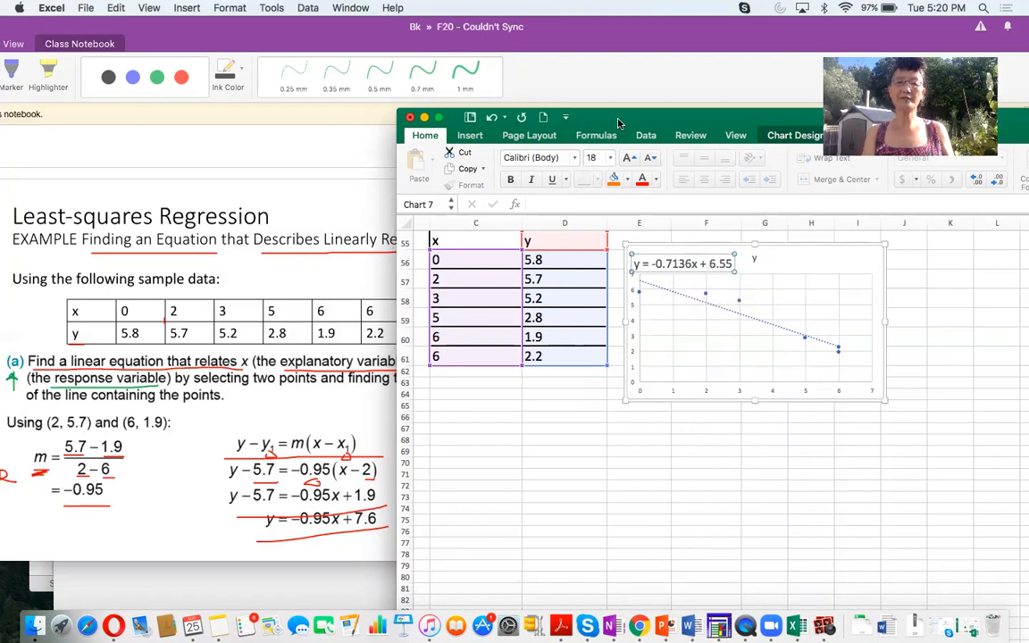
left_click_drag(619, 123, 672, 122)
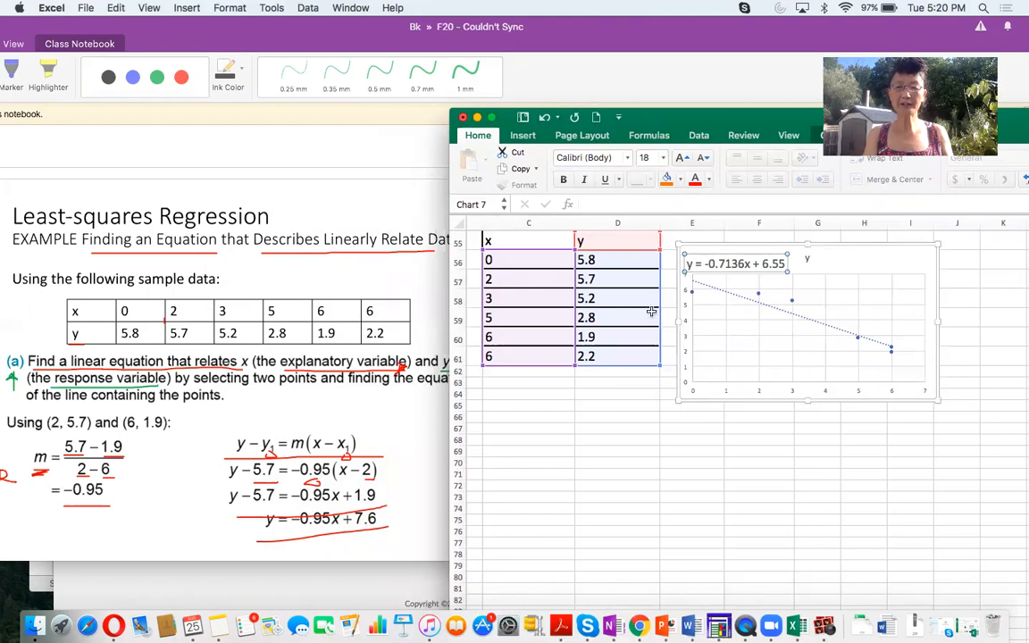
left_click(706, 263)
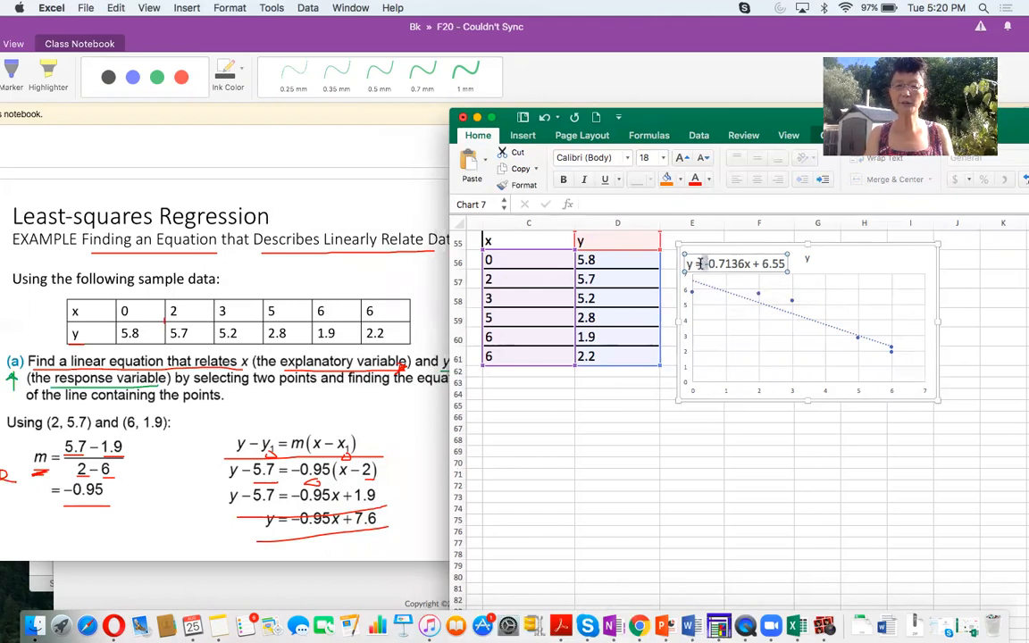
left_click(702, 310)
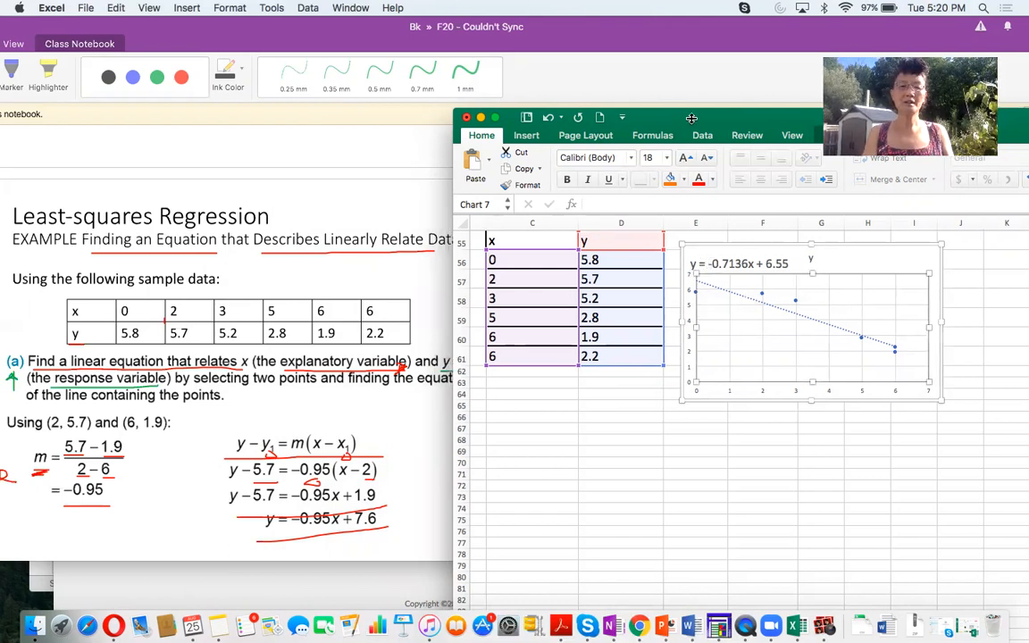
left_click_drag(670, 117, 692, 120)
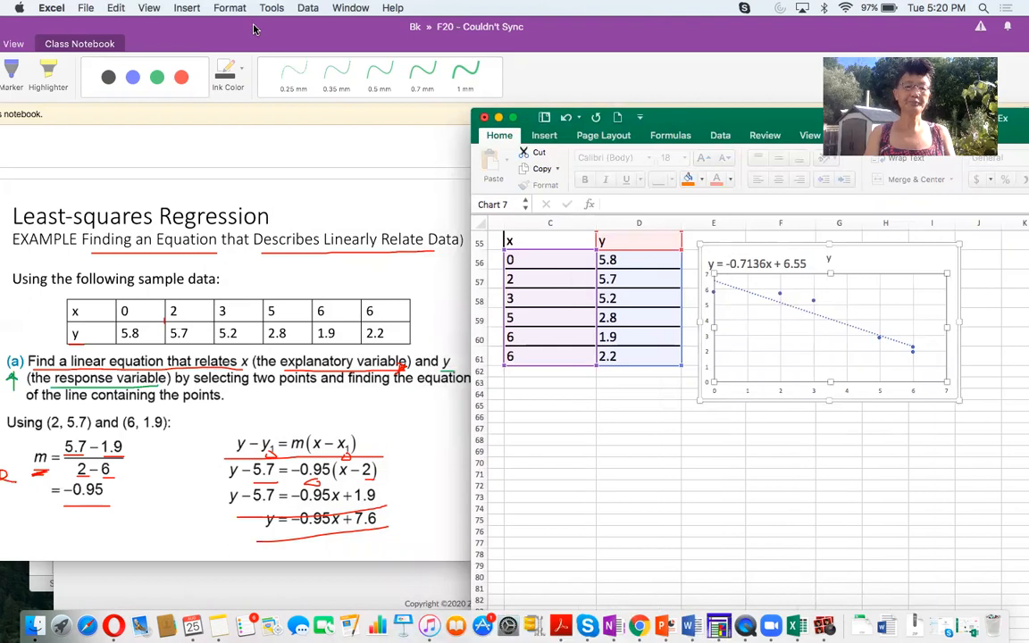
- Switch to the OneNote notes and underline "Graph the equation on the scatter diagram." in part (b) with the red pen
left_click_drag(253, 29, 351, 30)
scroll(377, 549, "down", 5)
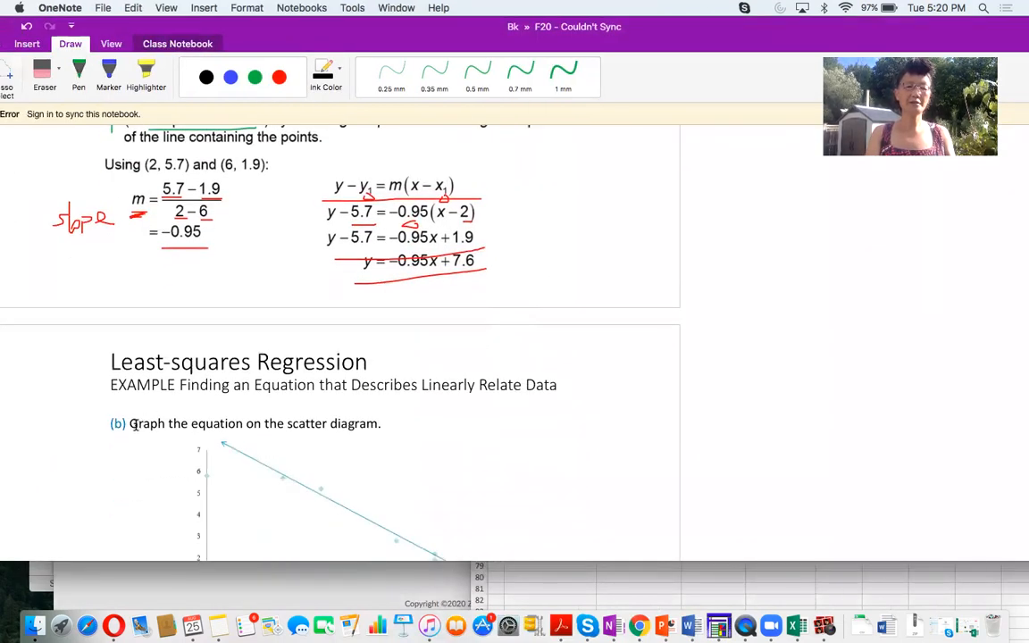
left_click(79, 71)
left_click(279, 81)
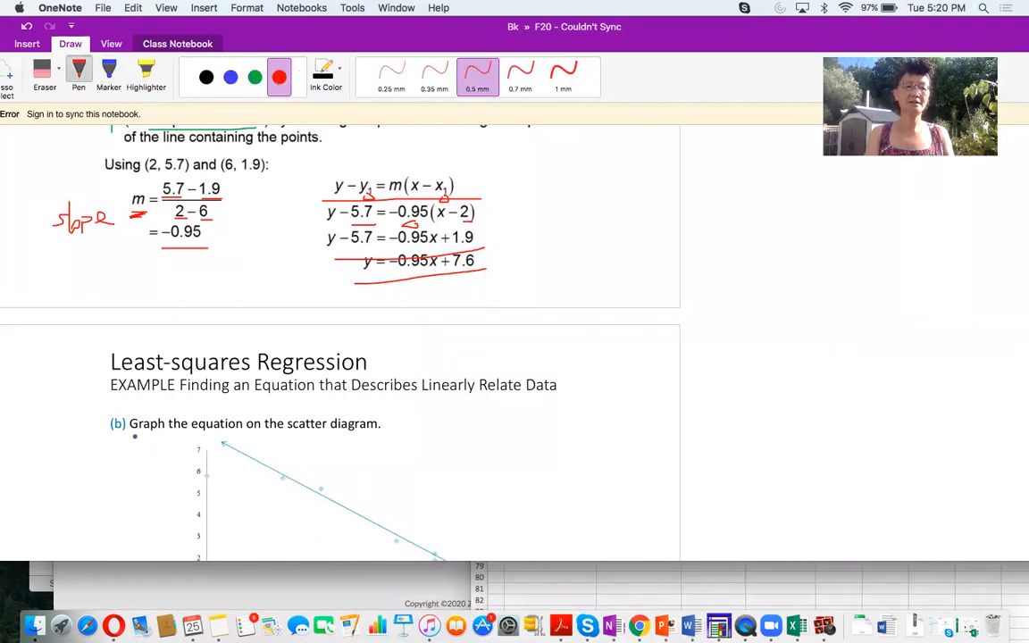
left_click_drag(133, 436, 365, 439)
- Copy the whole scatter chart from Excel and paste it into the OneNote notes beside the part (b) graph
scroll(535, 426, "down", 5)
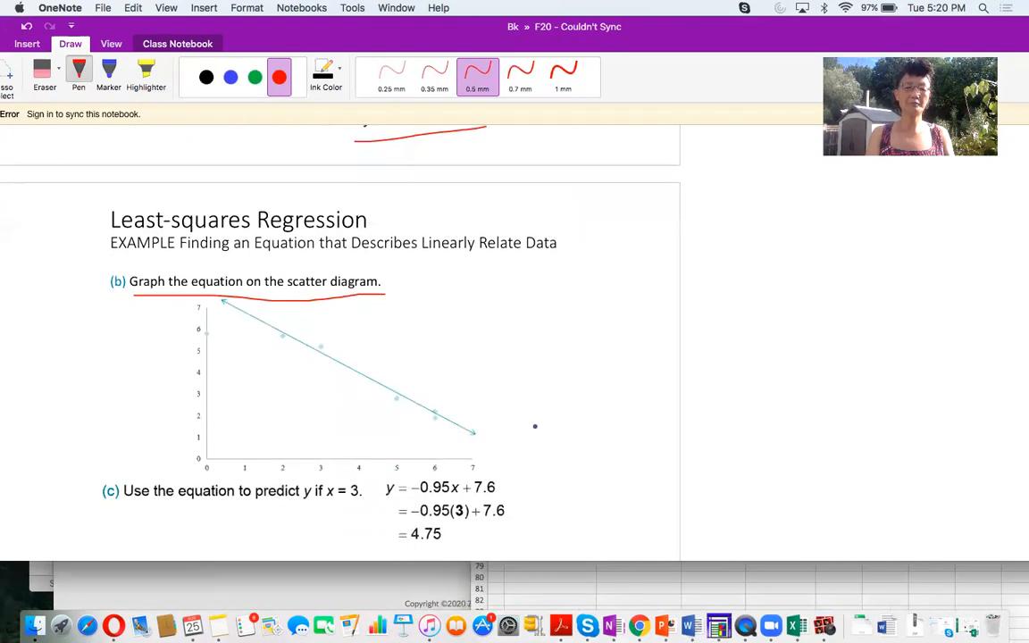
scroll(535, 426, "up", 3)
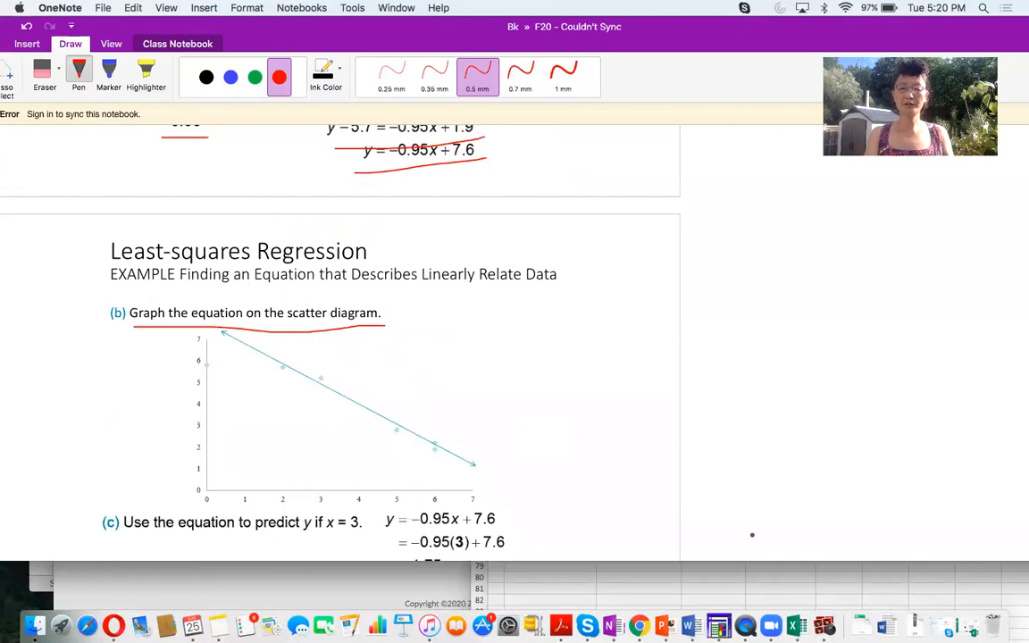
left_click(708, 579)
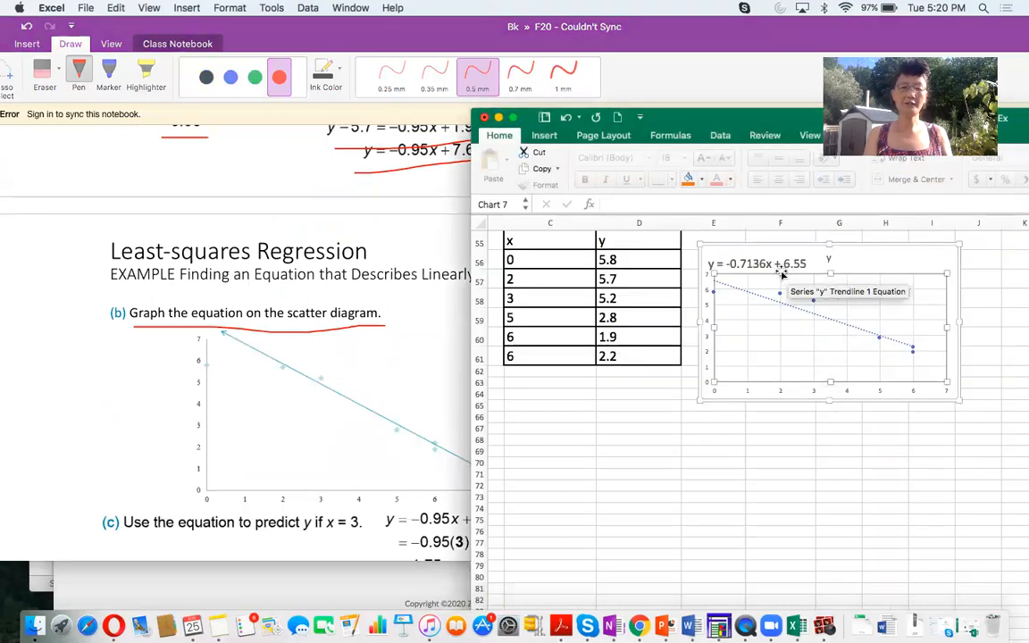
left_click(737, 253)
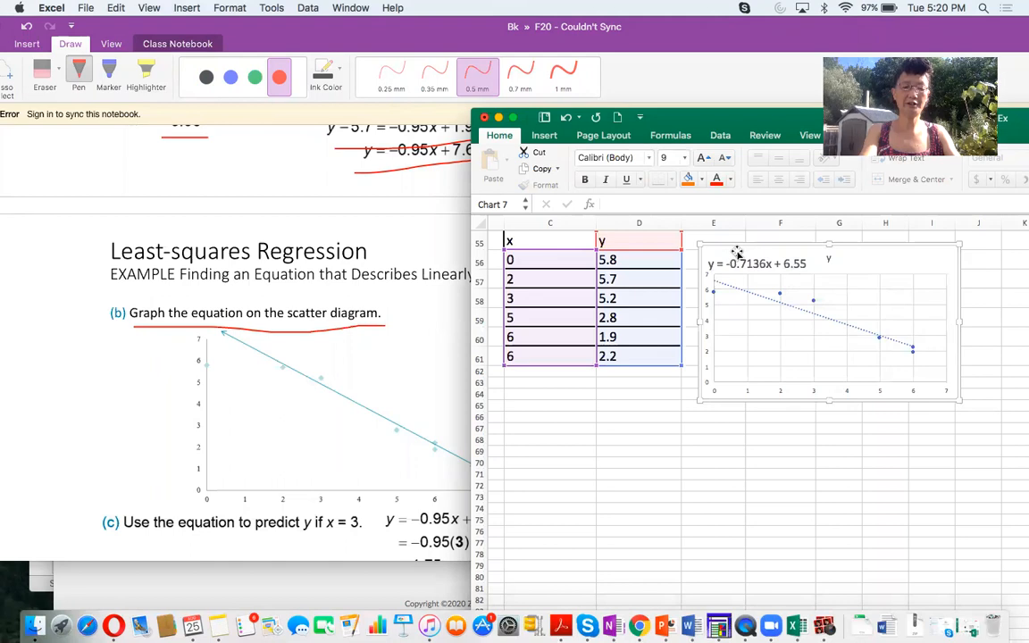
left_click(407, 312)
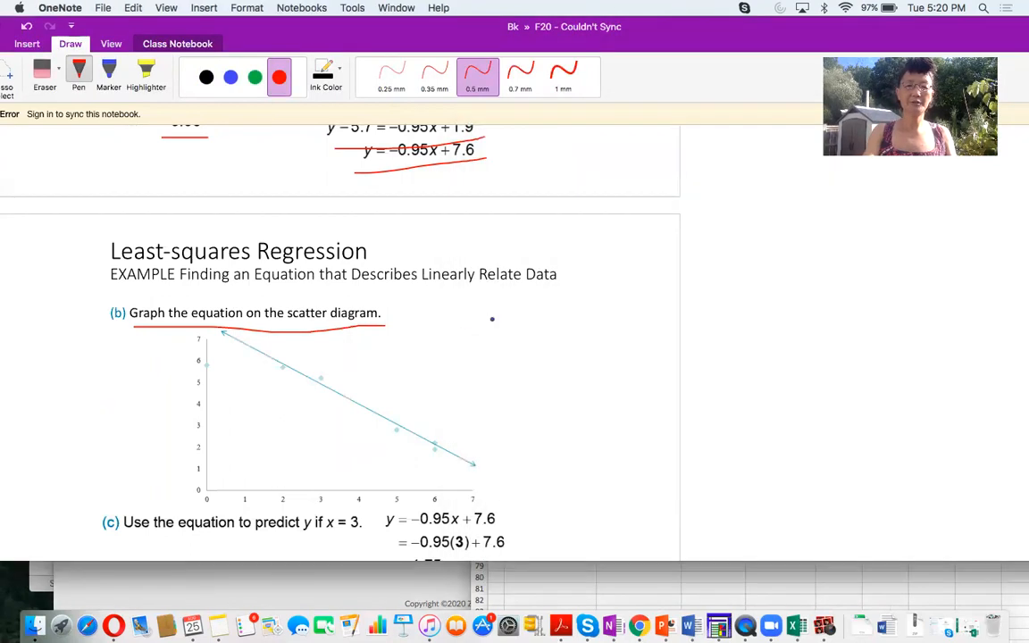
key("super+z")
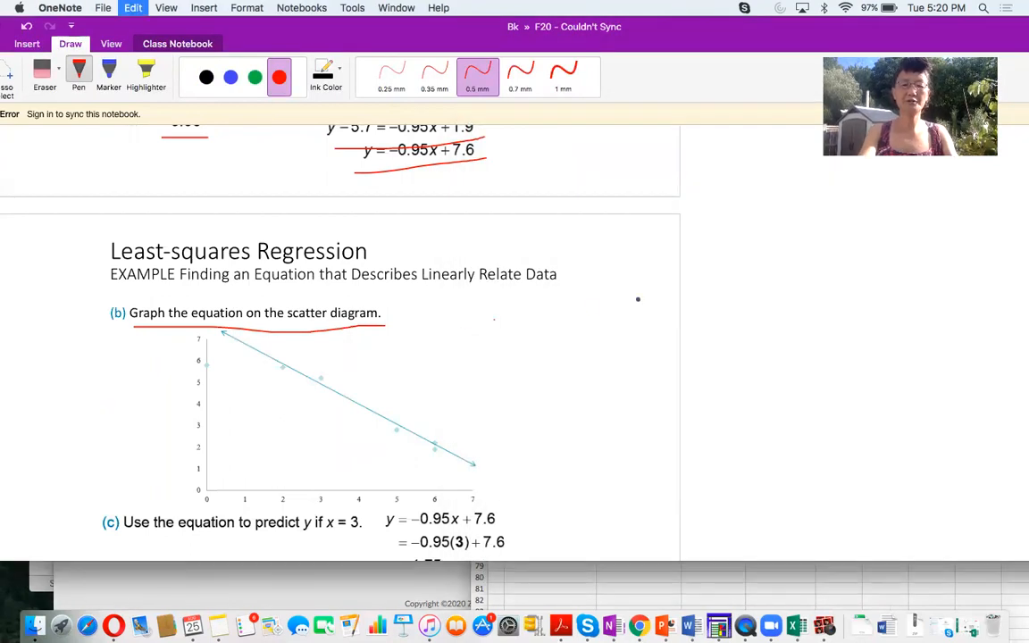
key("super+v")
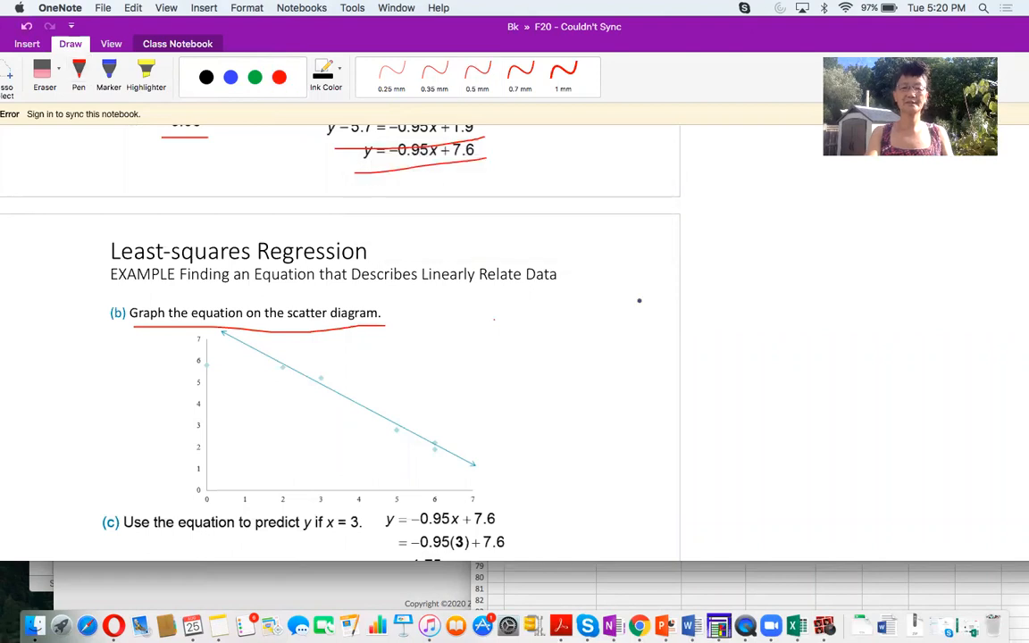
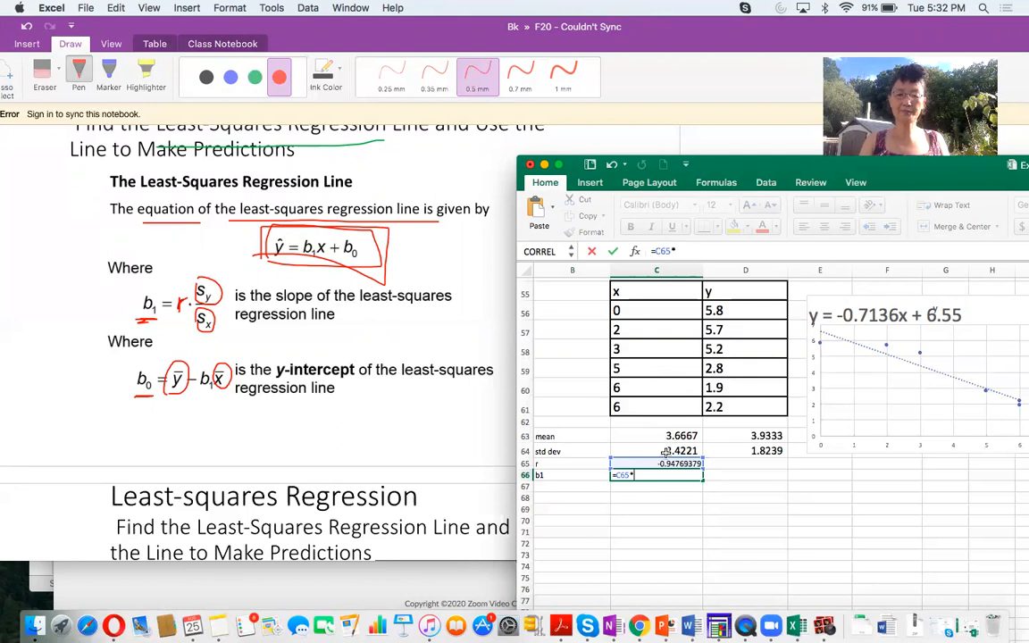
- Complete the b1 slope formula in C66 as =C65*D64/C64
left_click(735, 452)
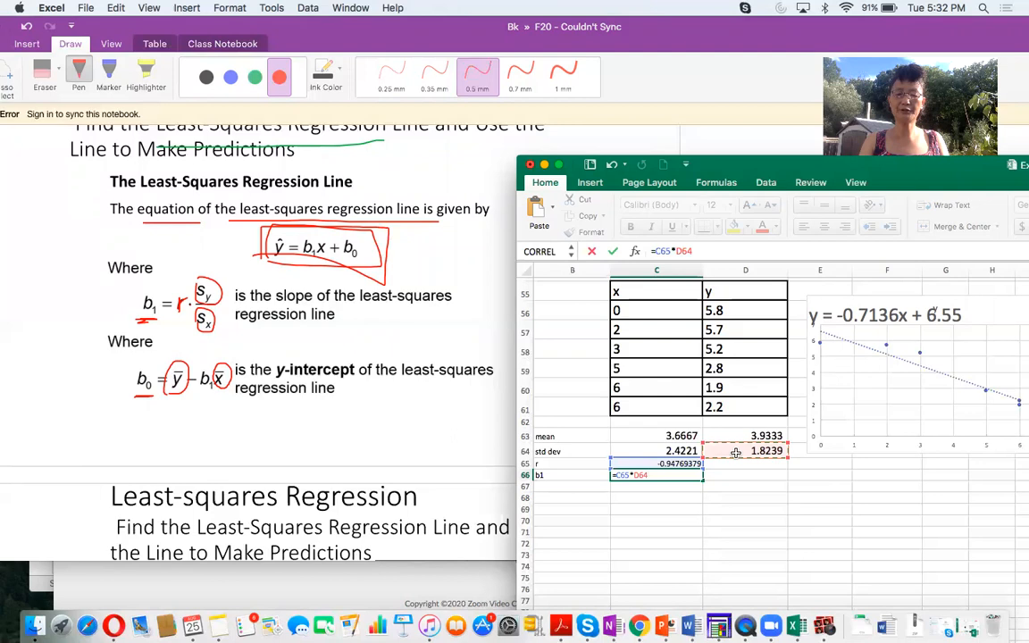
type("/")
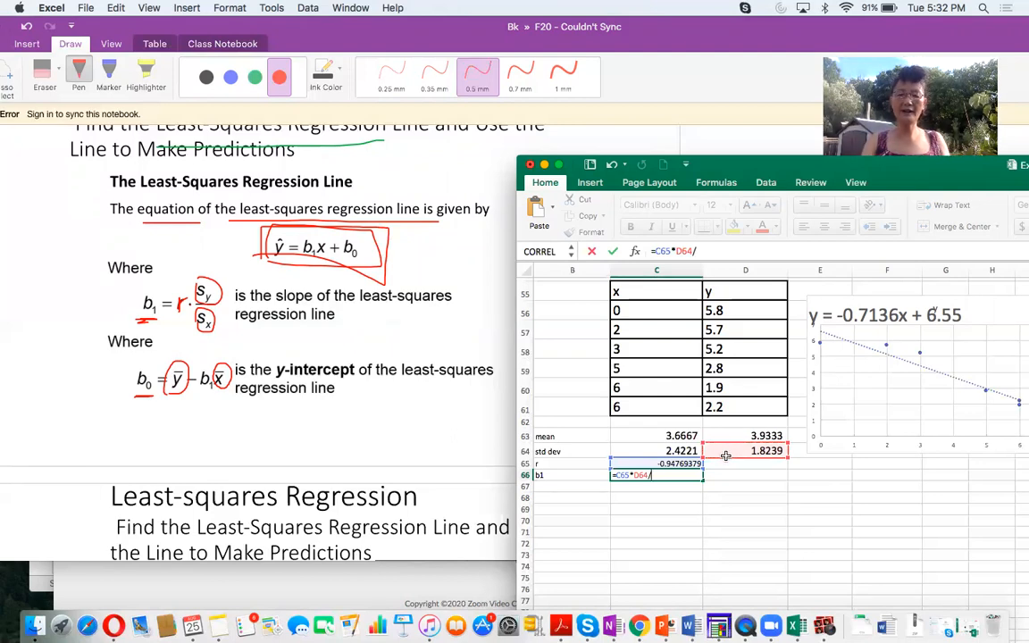
left_click(683, 452)
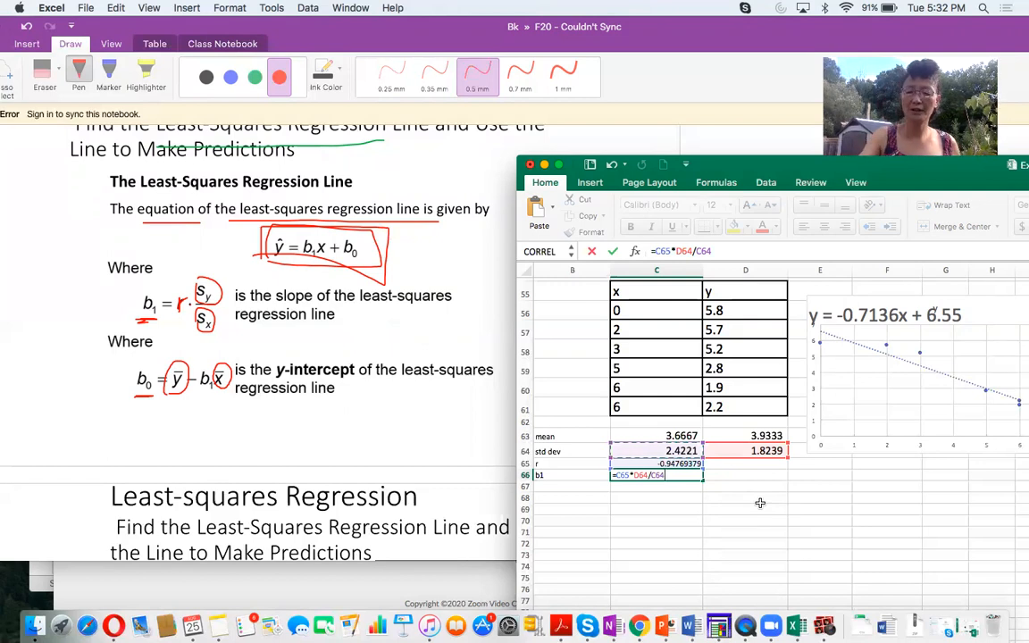
key("Return")
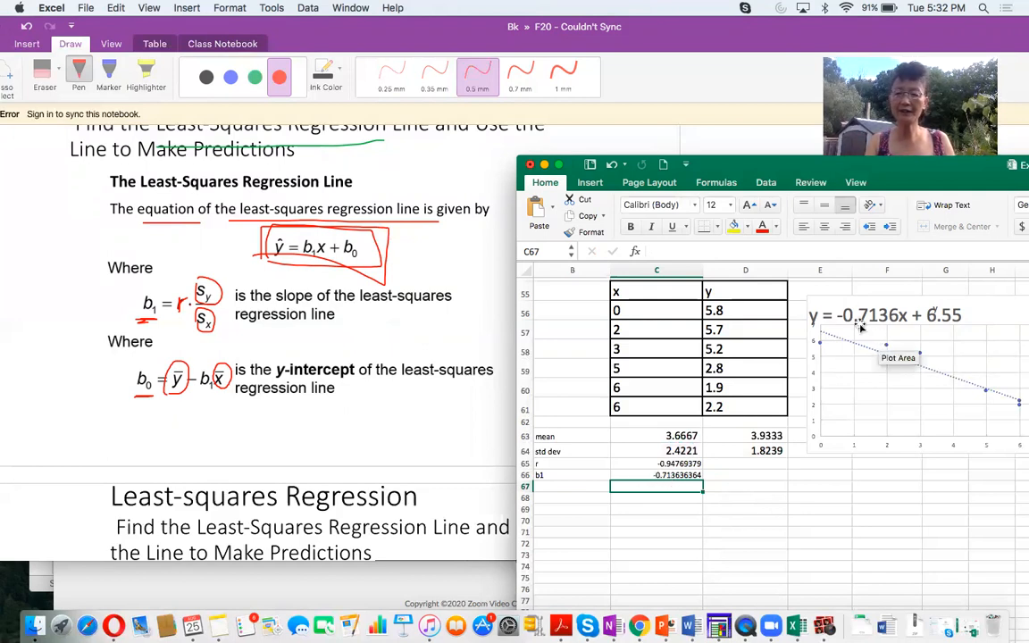
- Compare the slope coefficient in the chart's trendline equation with the calculated b1 cell
left_click(814, 316)
left_click_drag(837, 316, 874, 320)
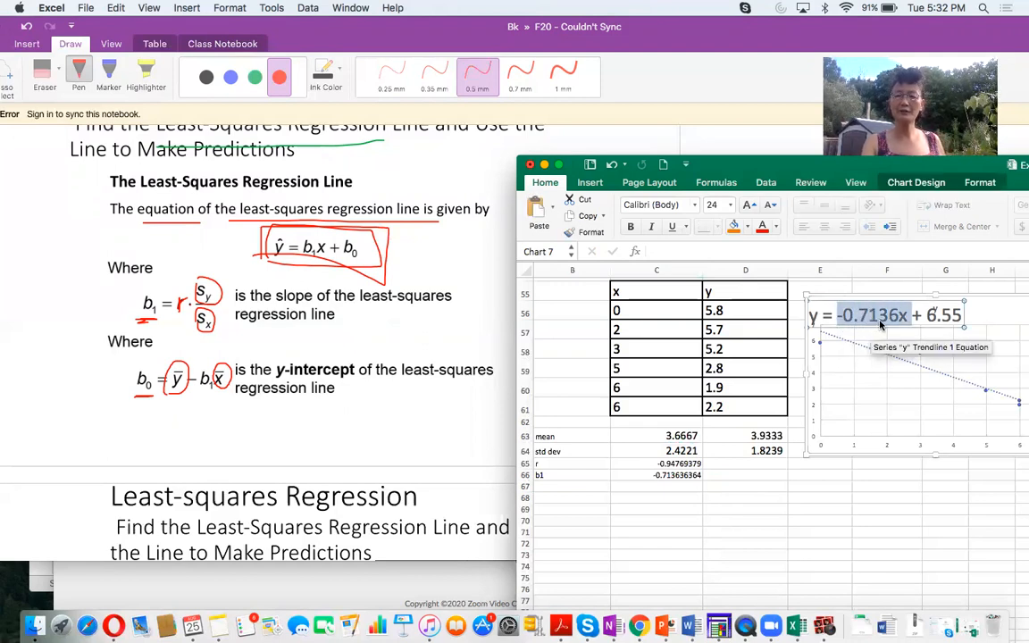
left_click(655, 475)
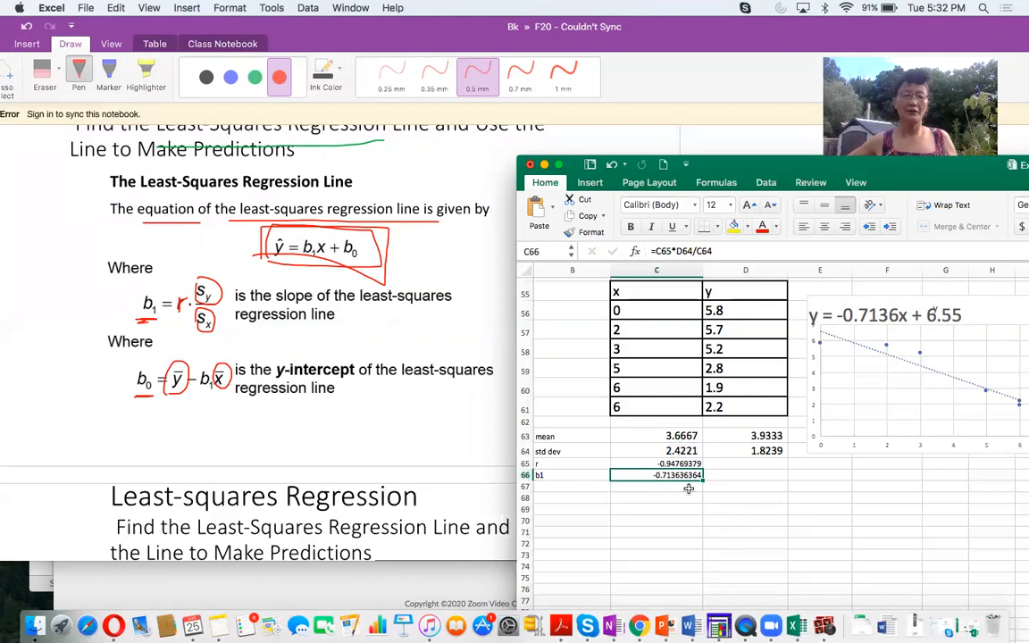
- Label B67 as b0 and calculate the y-intercept in C67 with =D63-C66*C63
left_click(564, 487)
type("b1")
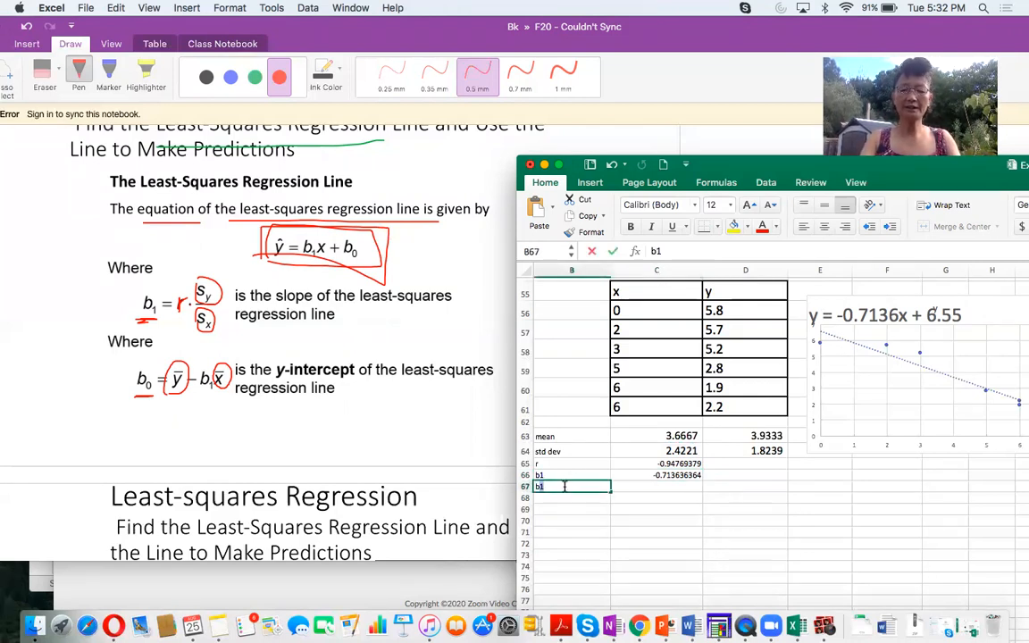
left_click(652, 484)
type("=")
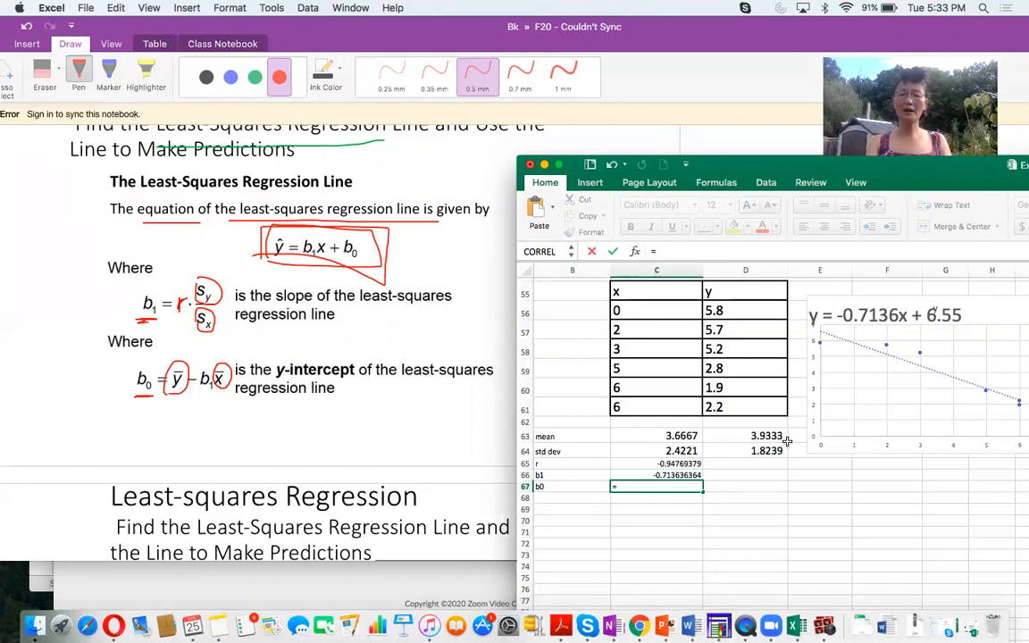
left_click(757, 435)
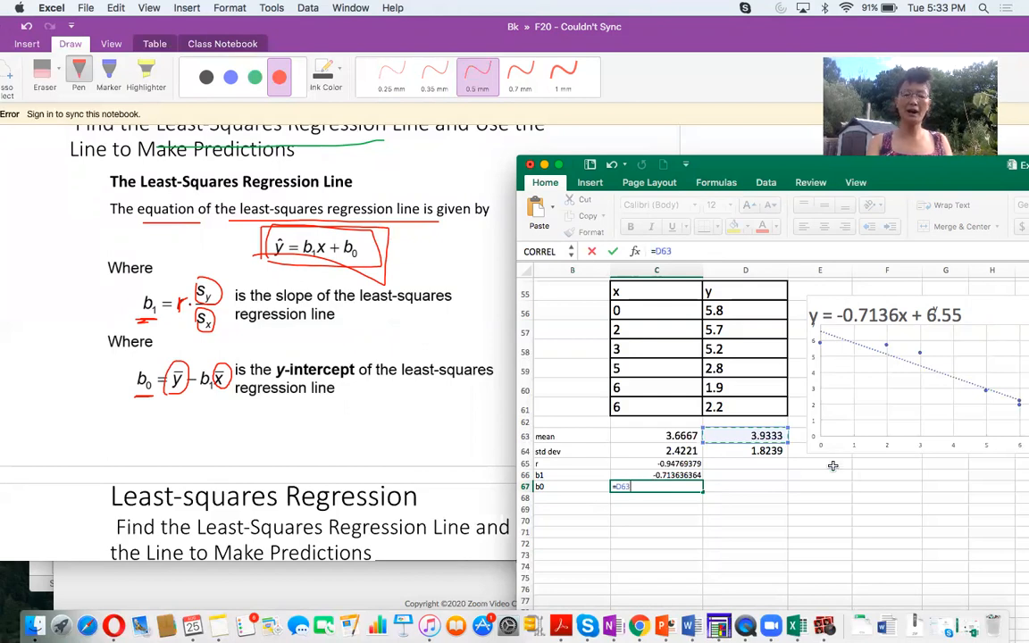
type("-")
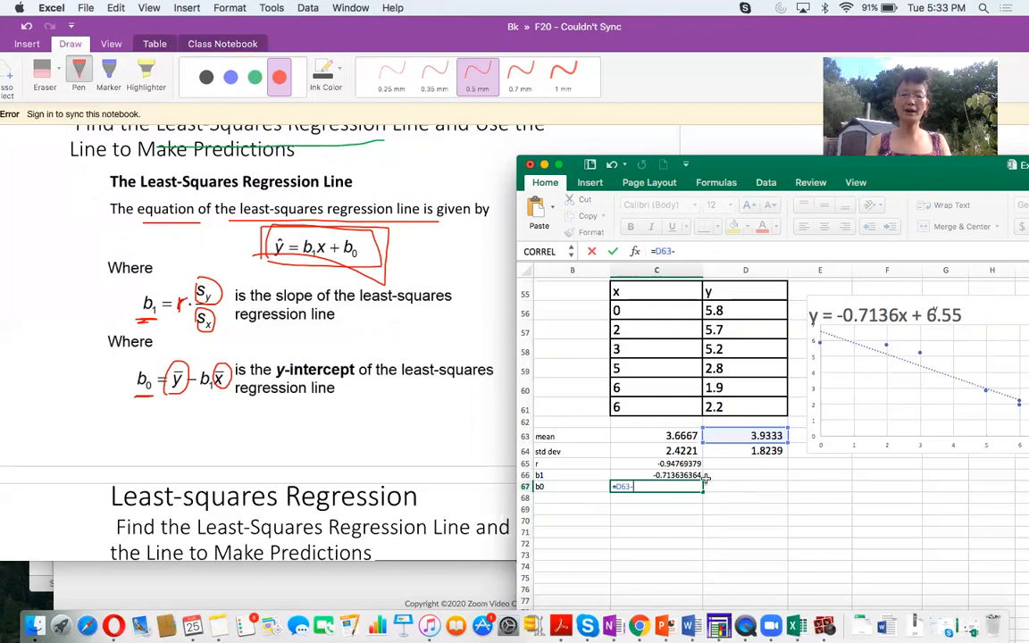
left_click(661, 475)
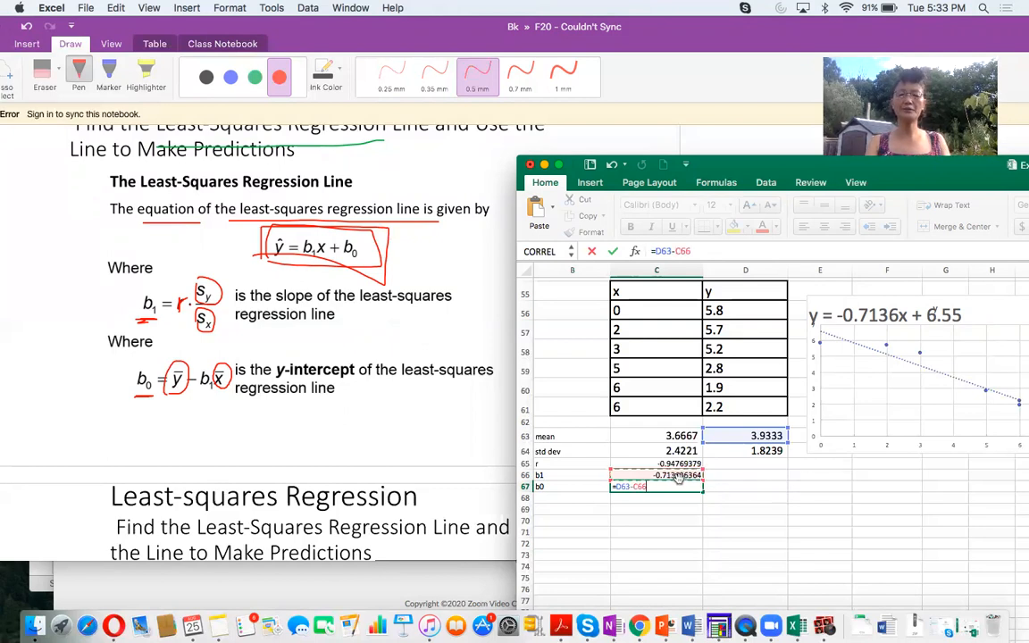
type("*")
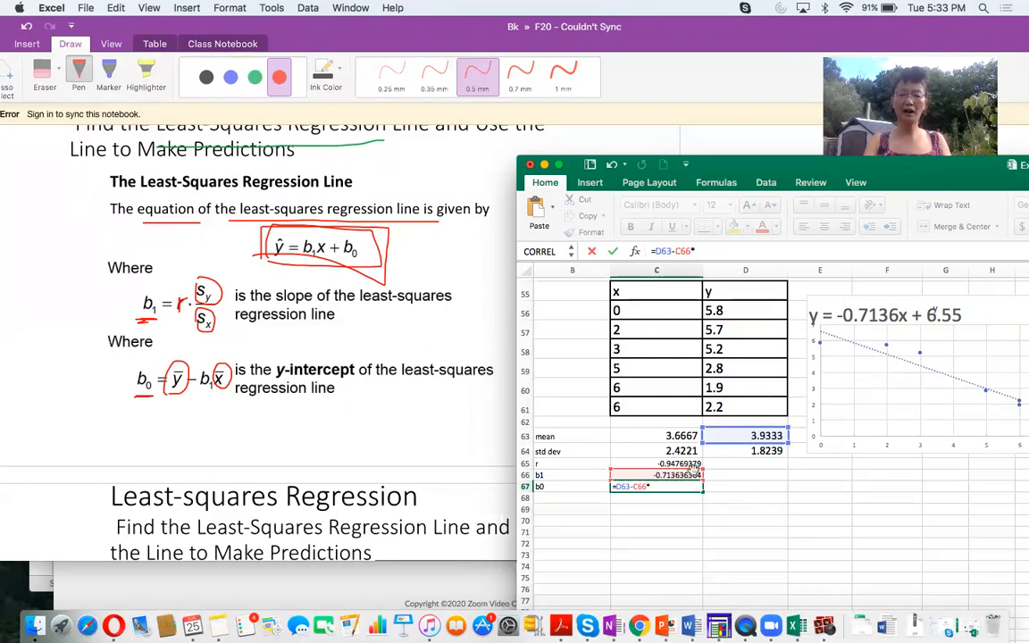
left_click(657, 436)
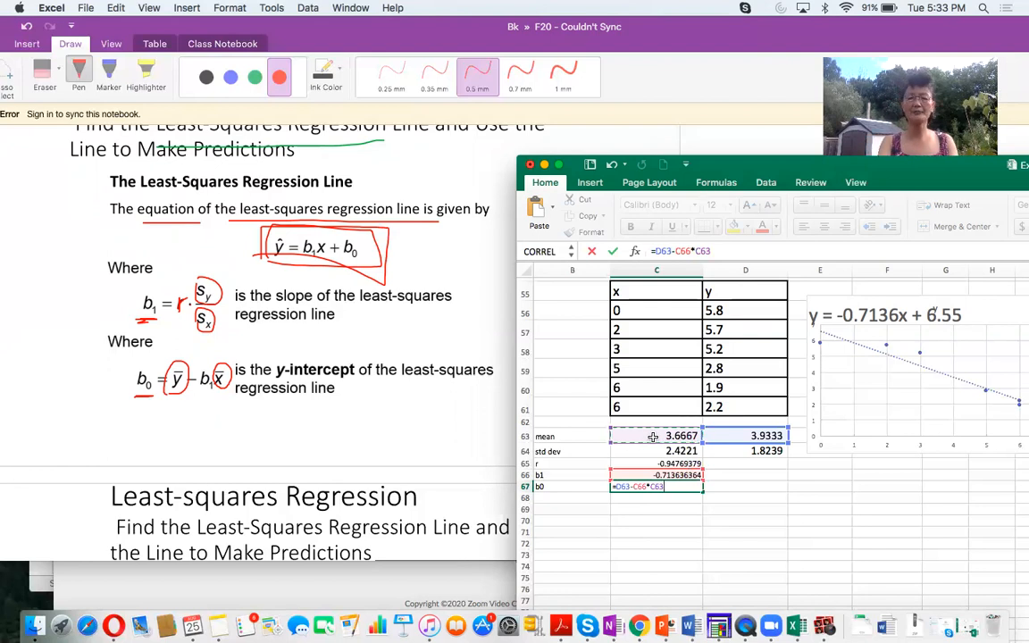
key("Return")
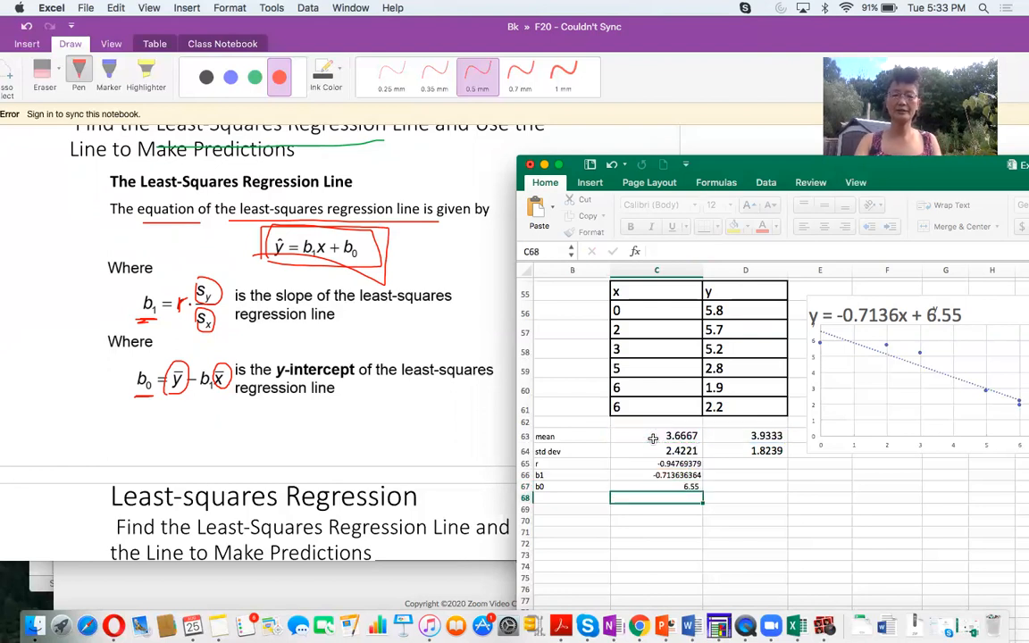
- Compare the calculated b0 cell with the constant term in the chart's trendline equation
left_click(664, 487)
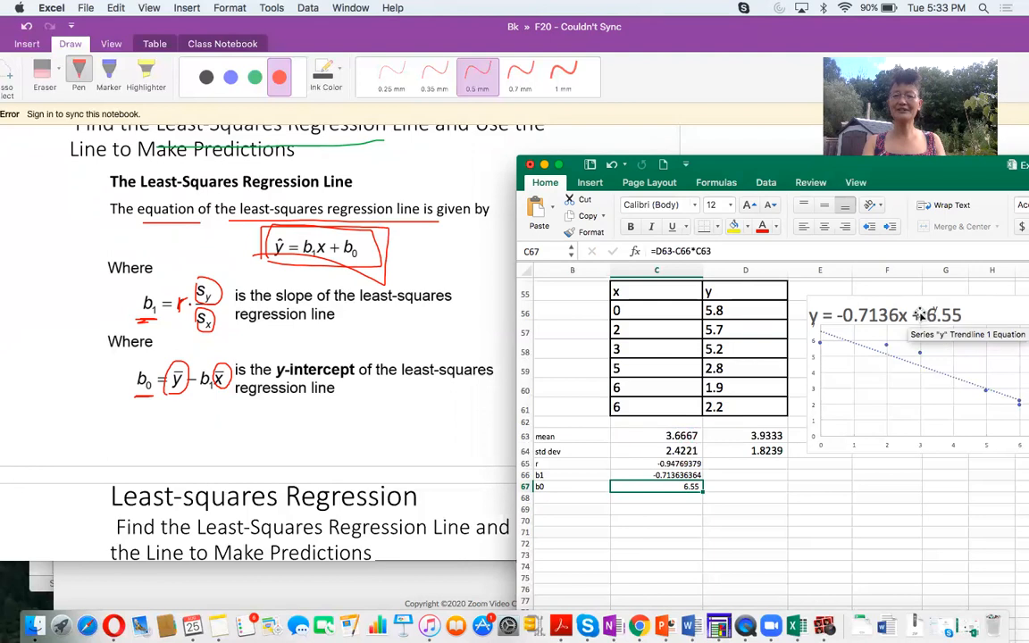
left_click(927, 314)
left_click(927, 314)
left_click_drag(927, 315, 961, 315)
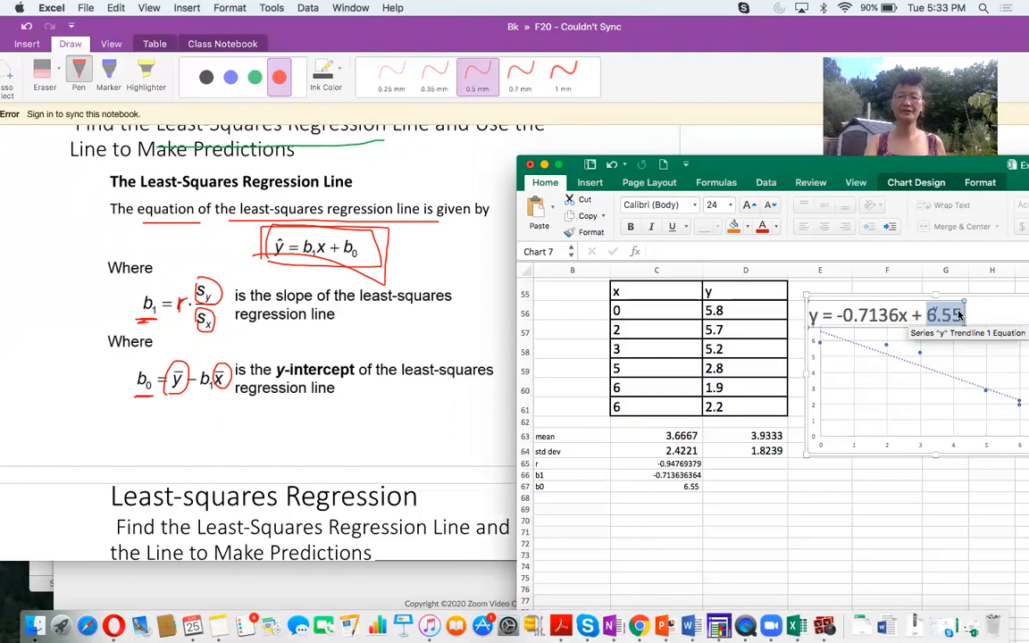
left_click(735, 501)
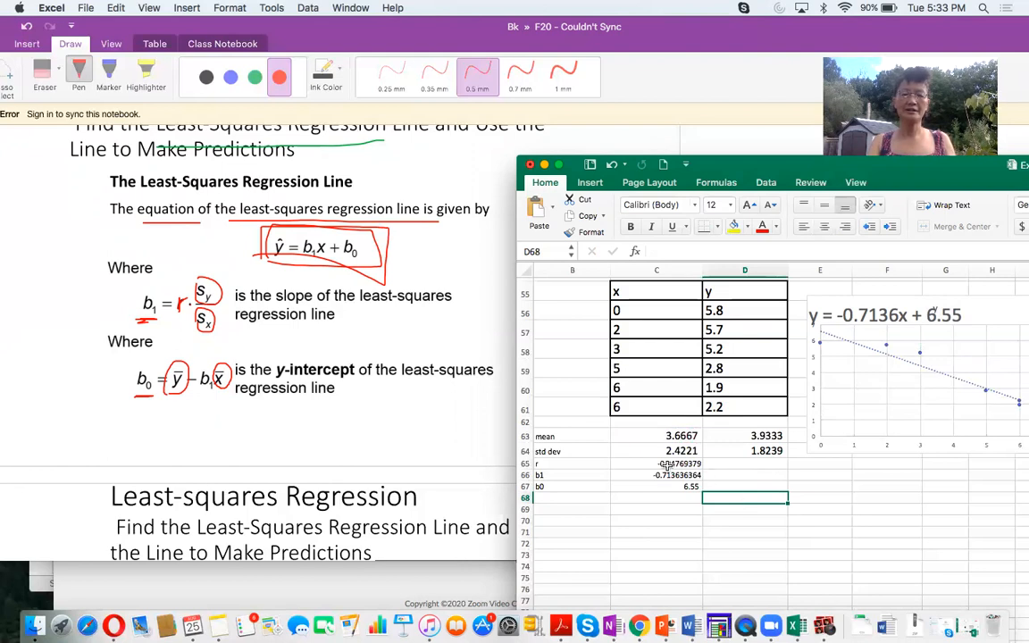
- Reposition the Excel window and display the worksheet's formulas instead of their results
left_click_drag(689, 159, 498, 113)
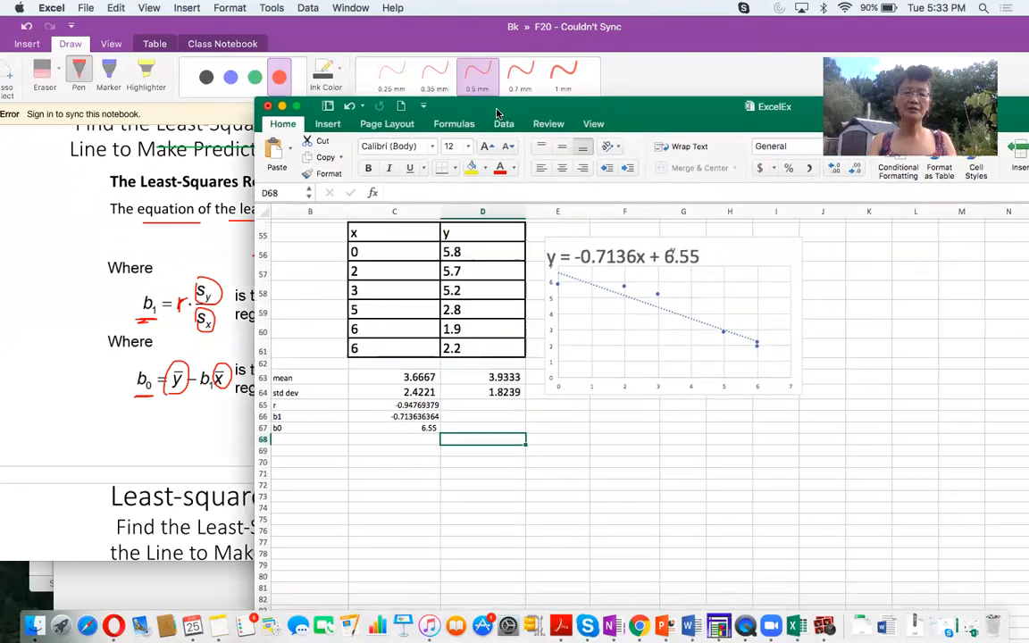
left_click(454, 125)
left_click_drag(650, 118, 549, 144)
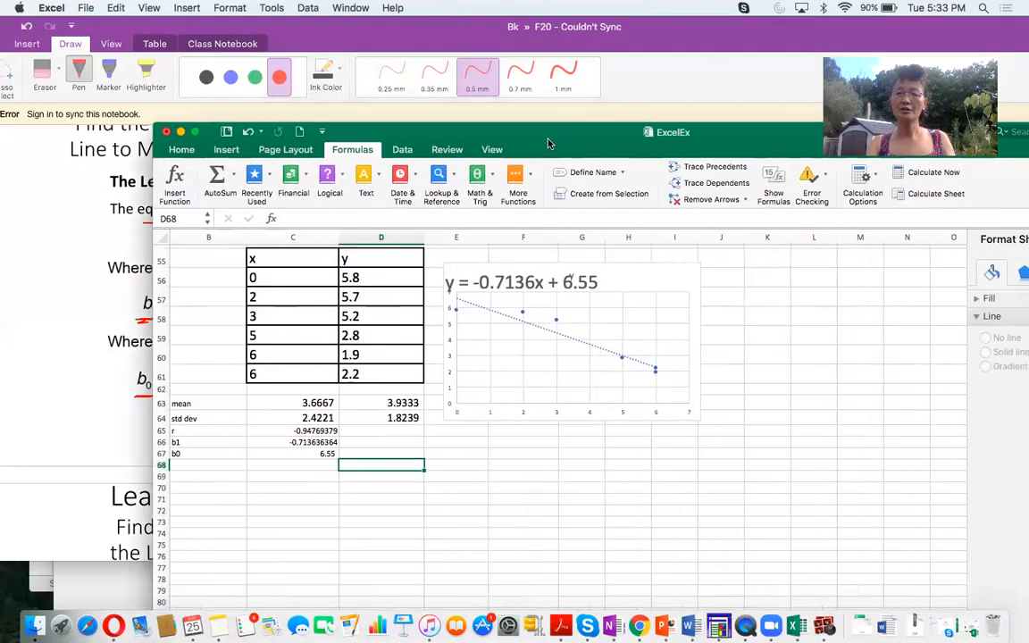
left_click(773, 184)
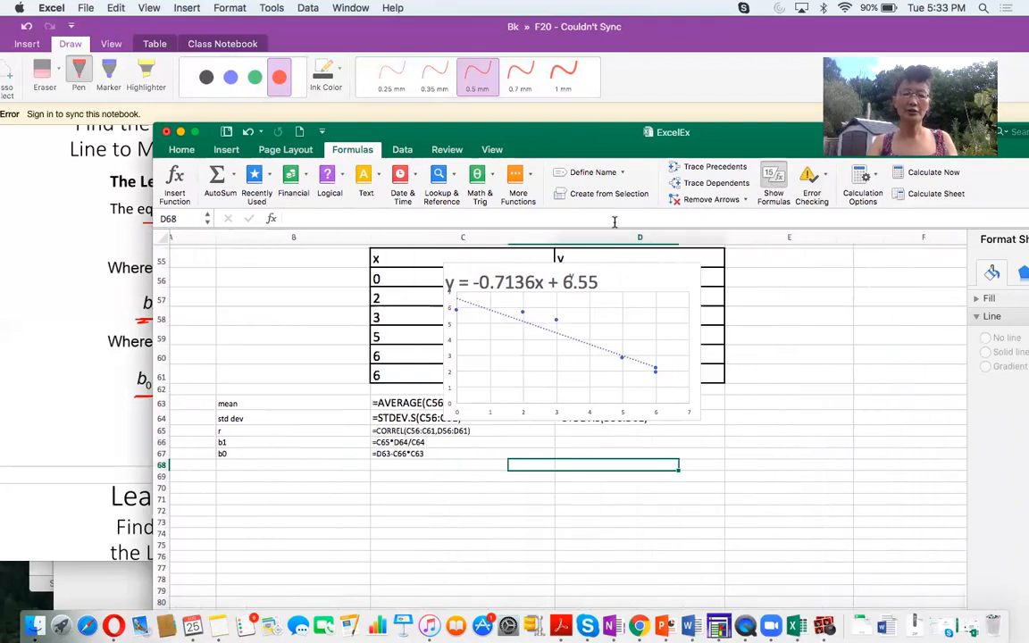
- Move the trendline equation label below the chart title and shift the chart clear of the column D formulas, repositioning the Excel window
left_click_drag(466, 275, 565, 293)
left_click_drag(463, 274, 700, 310)
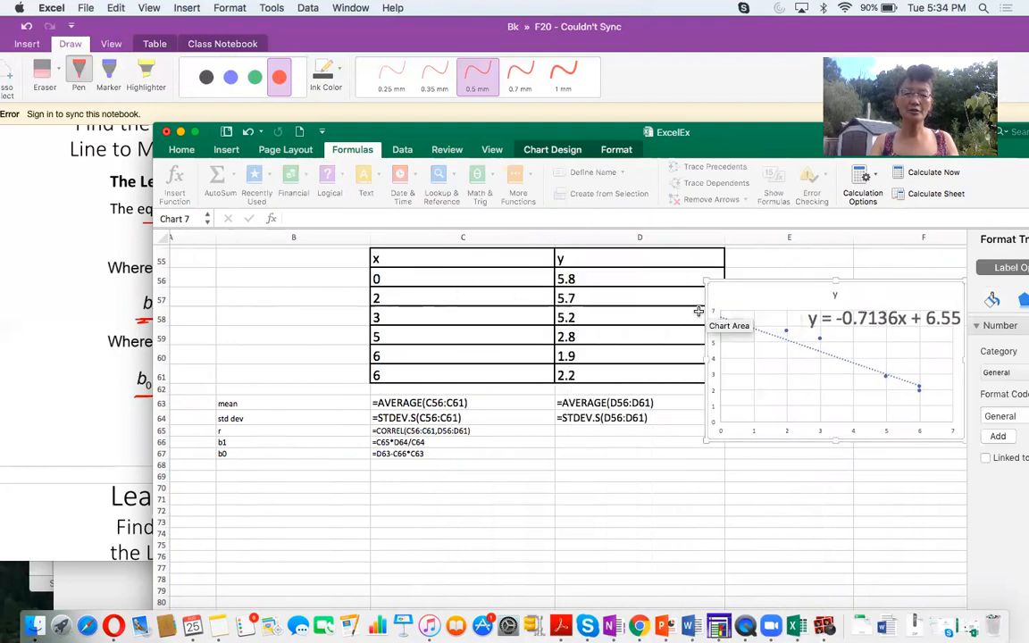
left_click(725, 292)
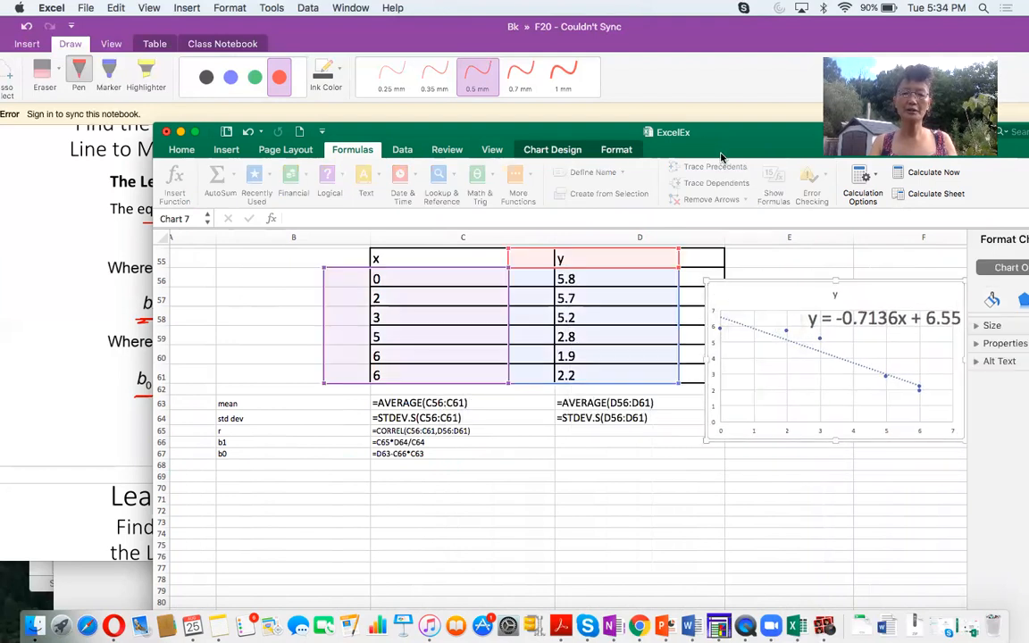
left_click_drag(722, 152, 603, 121)
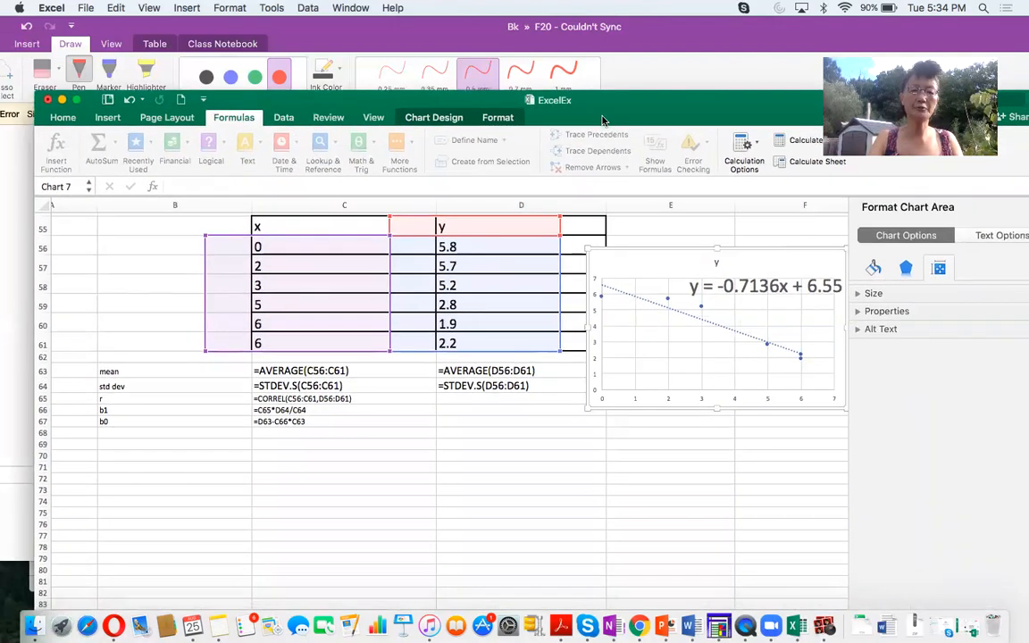
- Switch to the OneNote notes and paste the screenshot of the Excel formulas beside the x-y data table
left_click(667, 38)
scroll(799, 293, "up", 5)
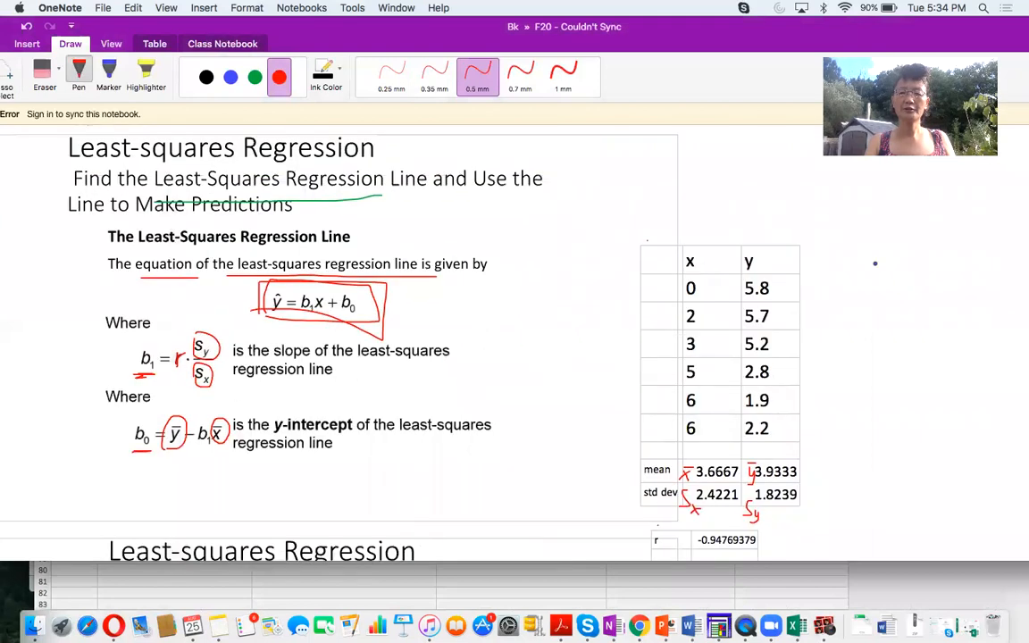
left_click(792, 222)
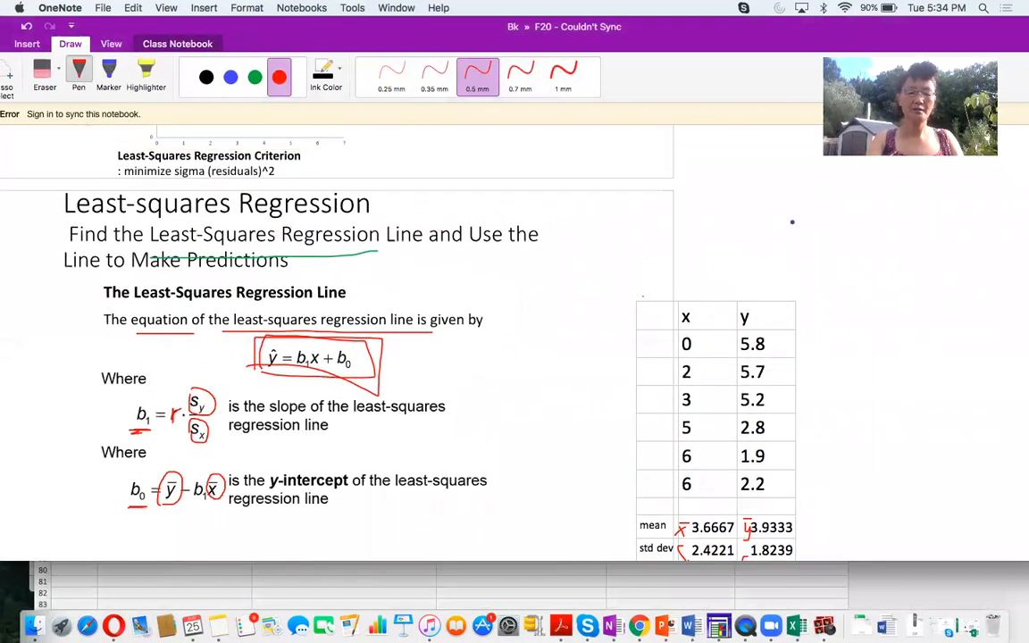
key("super+v")
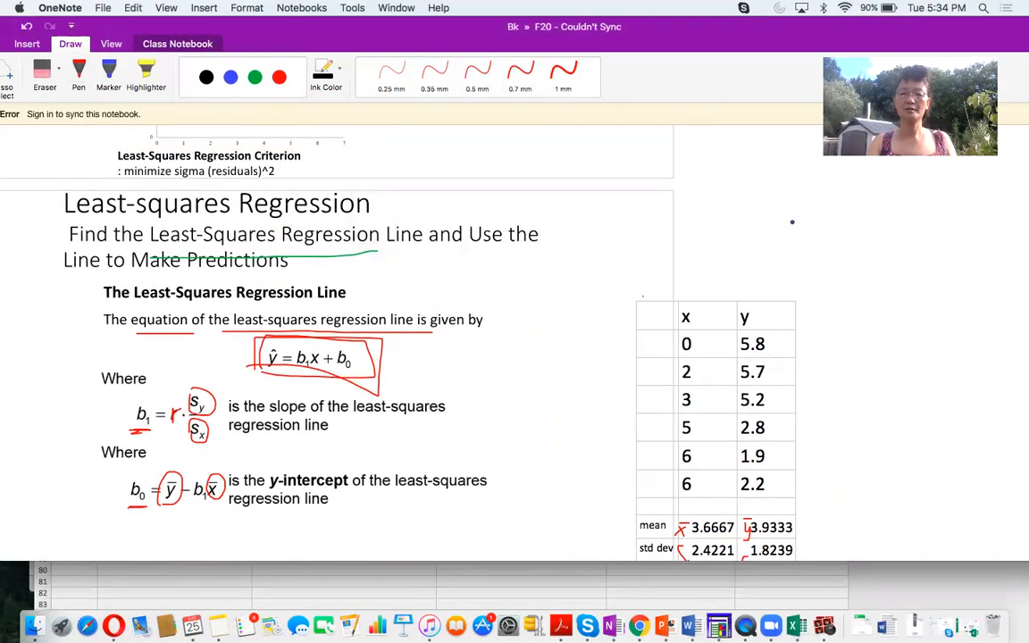
- Shift the OneNote window to uncover the pasted Excel screenshot and enlarge the picture until its formulas are readable
left_click_drag(725, 35, 481, 49)
scroll(402, 357, "right", 5)
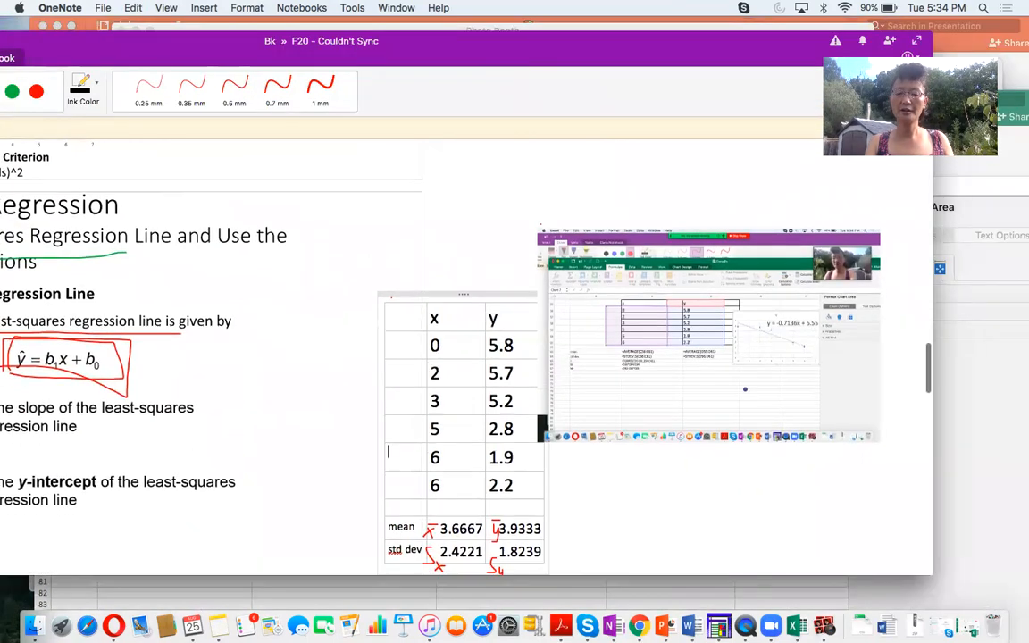
left_click_drag(677, 442, 765, 497)
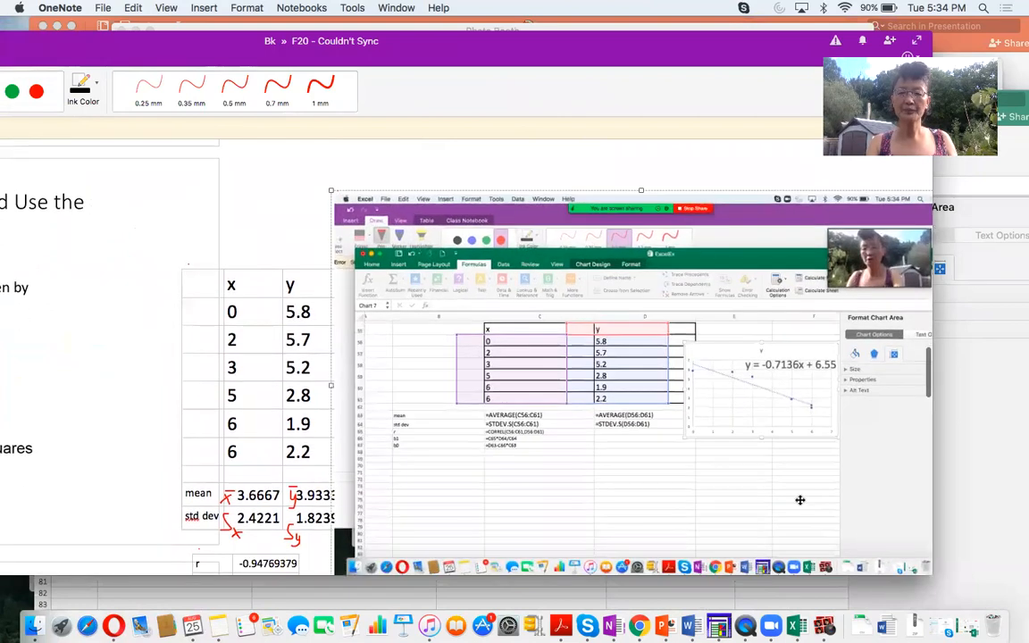
scroll(662, 413, "down", 5)
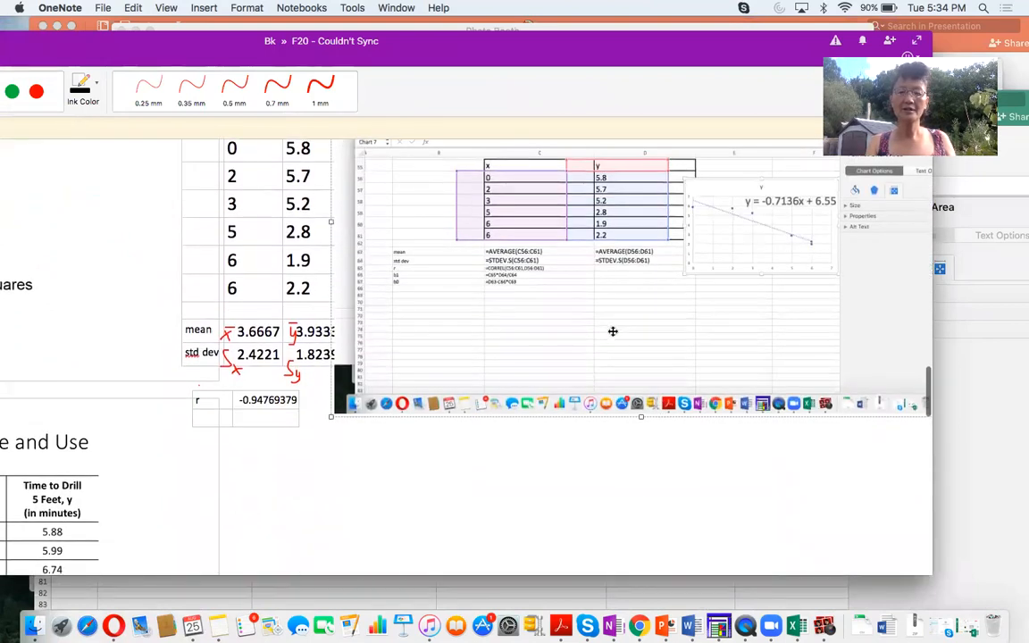
scroll(611, 333, "right", 6)
left_click_drag(694, 423, 920, 577)
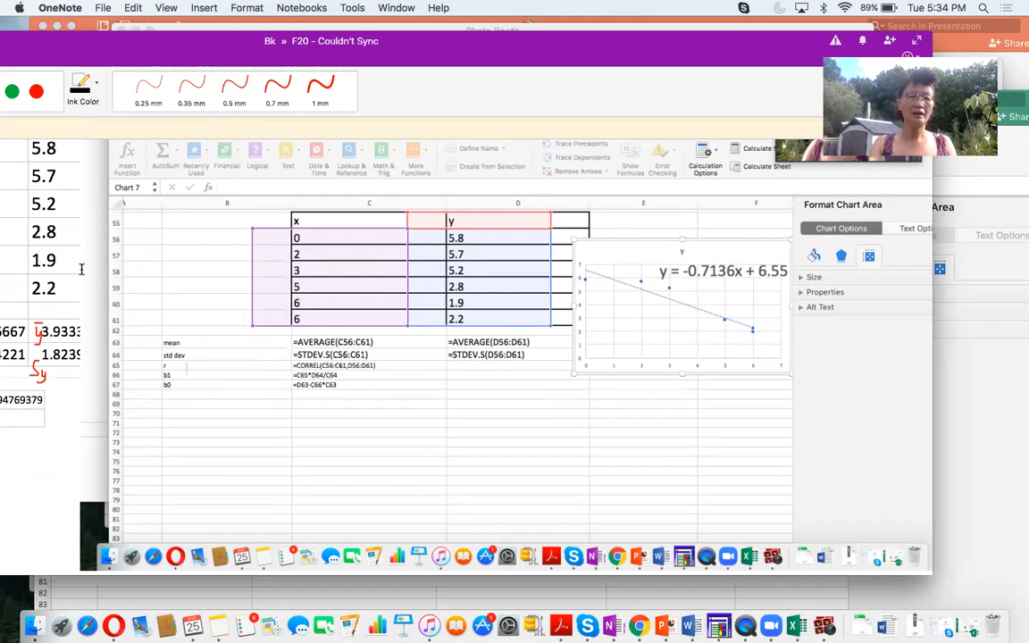
- Underline x and "Depth" in the header of the drilling data example table with the red pen
left_click_drag(168, 52, 577, 72)
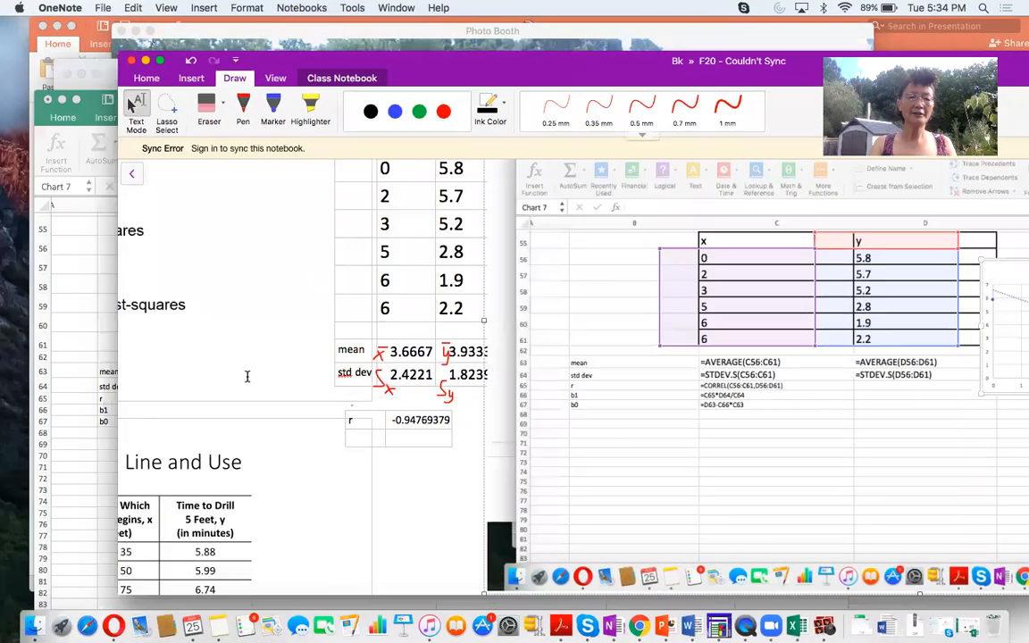
scroll(248, 376, "left", 10)
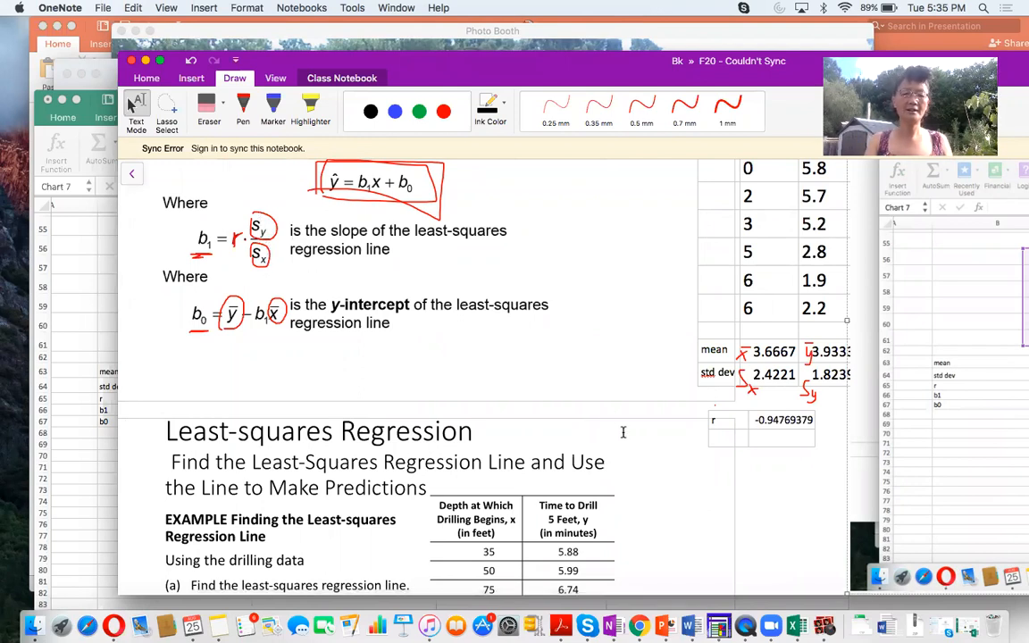
scroll(623, 432, "left", 1)
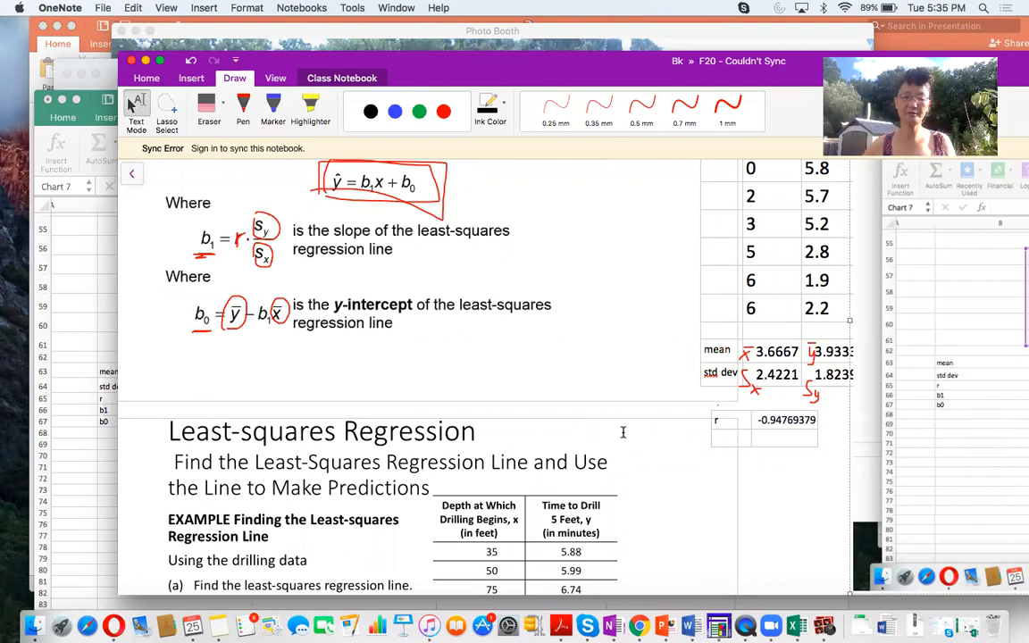
scroll(623, 432, "down", 15)
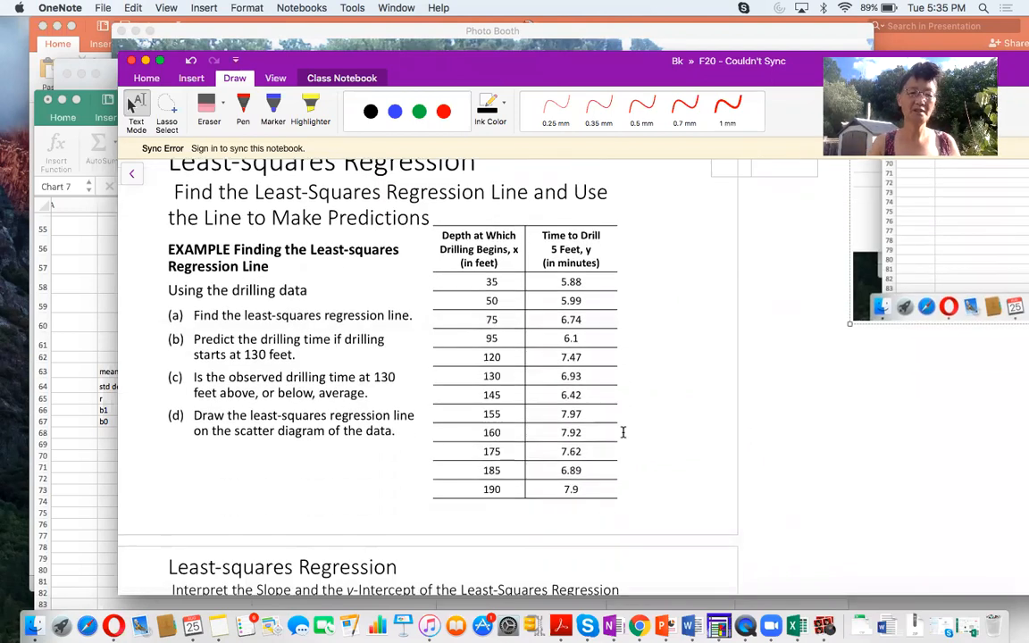
scroll(623, 432, "down", 5)
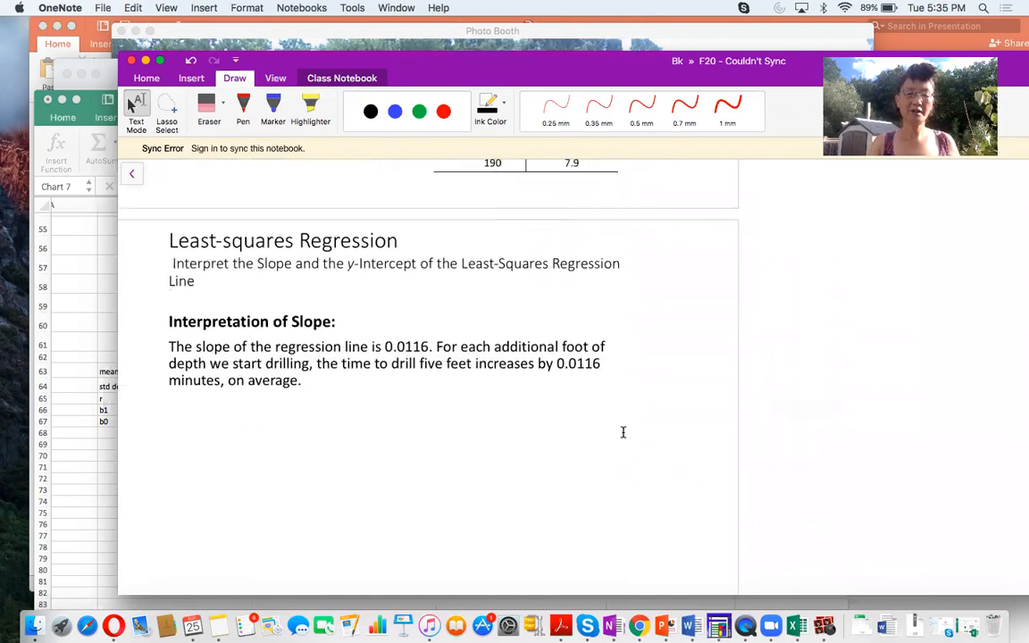
scroll(623, 429, "up", 8)
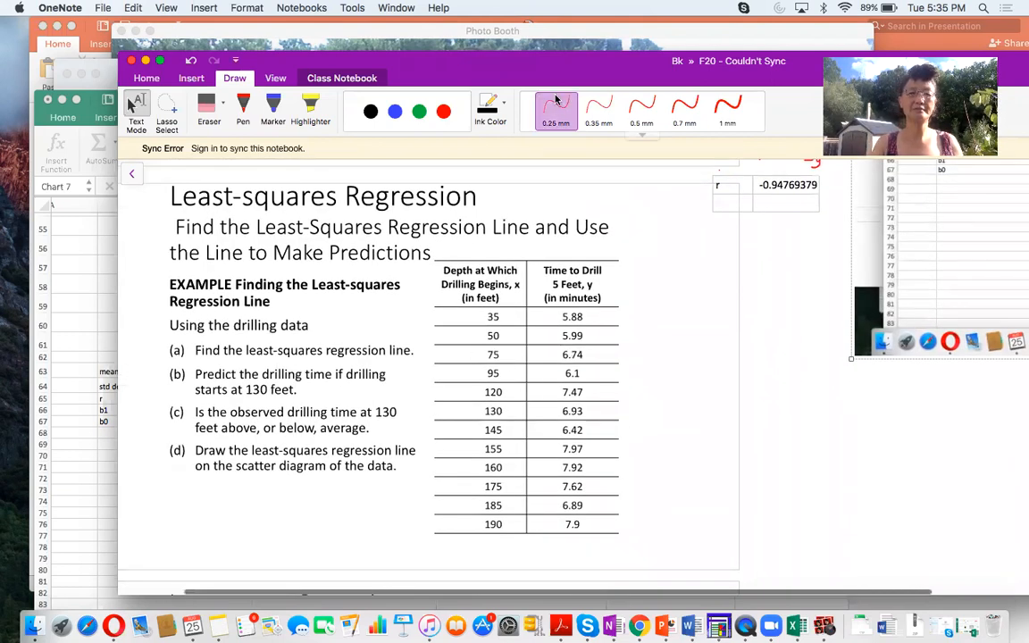
left_click_drag(495, 61, 520, 72)
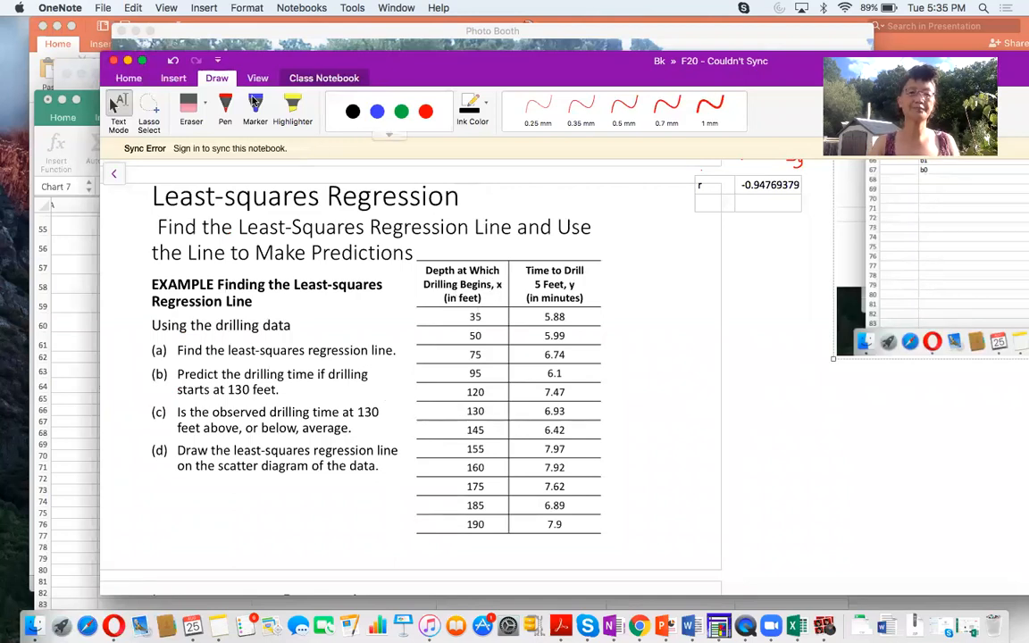
left_click(225, 107)
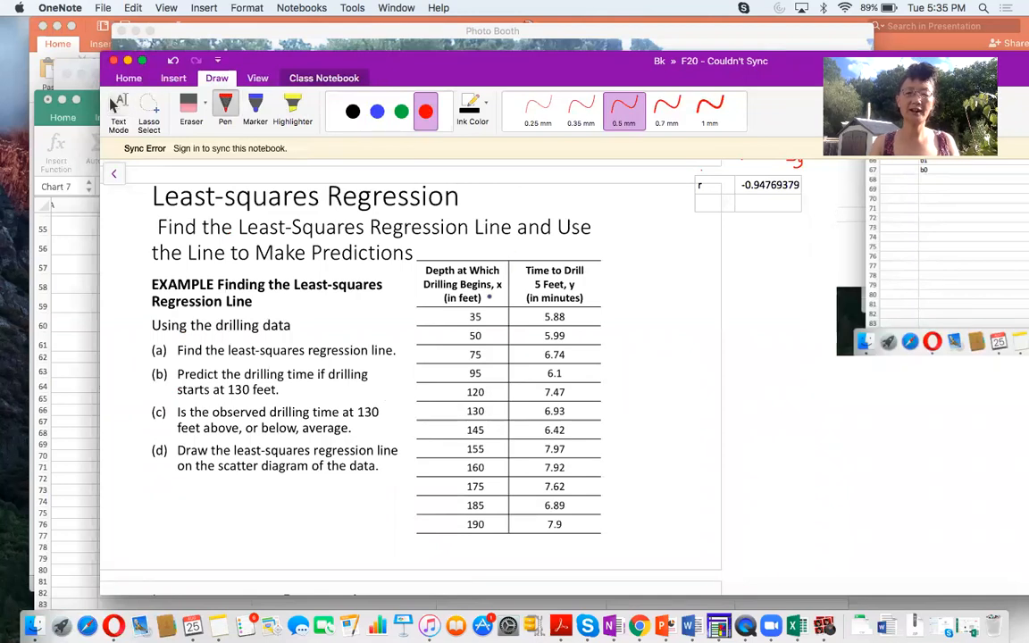
left_click_drag(425, 280, 455, 279)
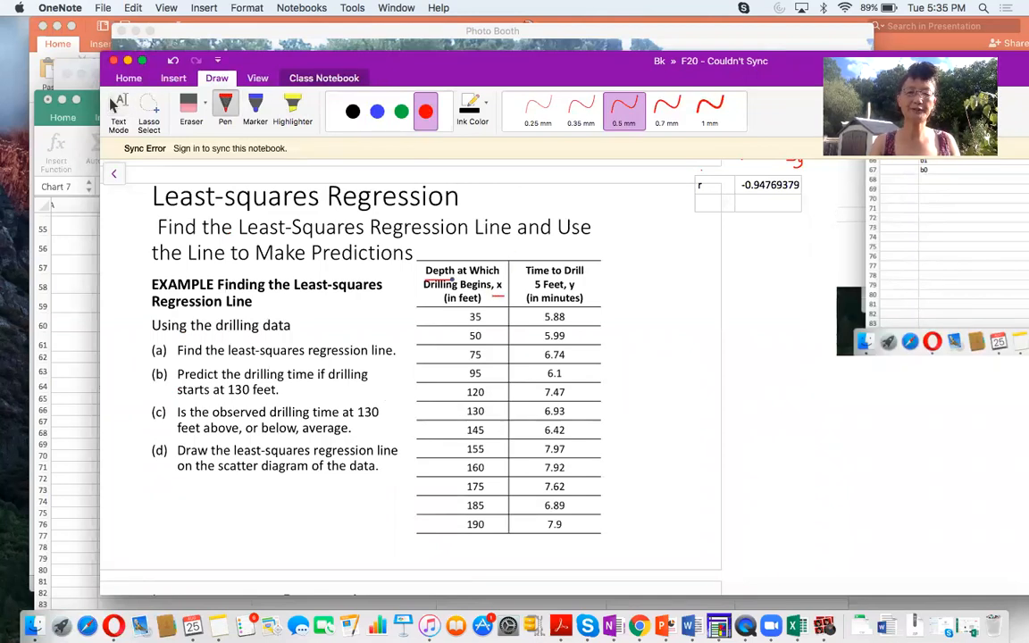
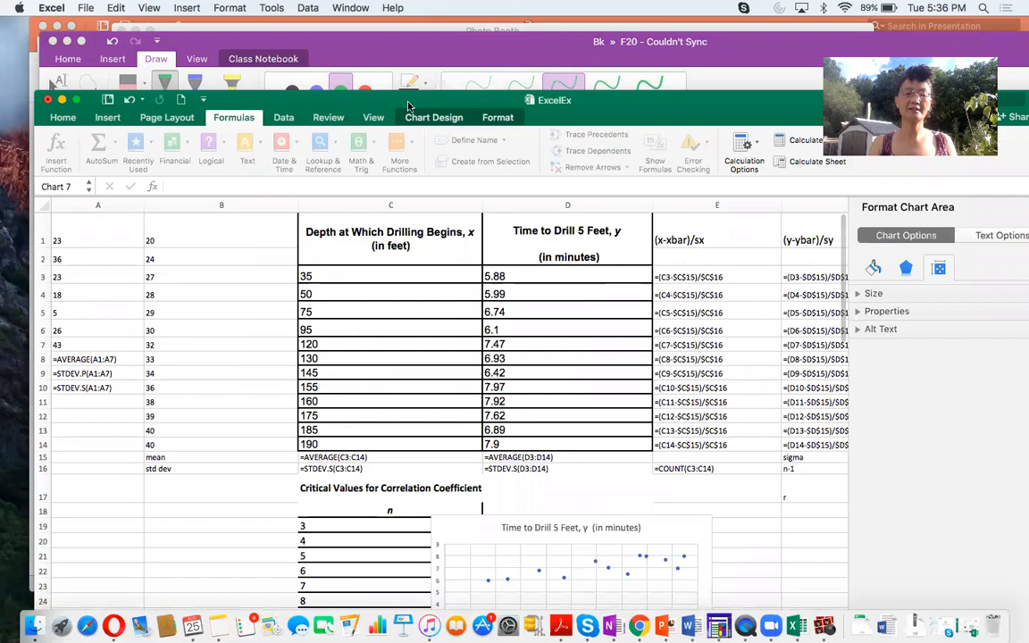
- Reposition the Excel window over the notes and undo the last move of the chart
left_click_drag(683, 112, 502, 124)
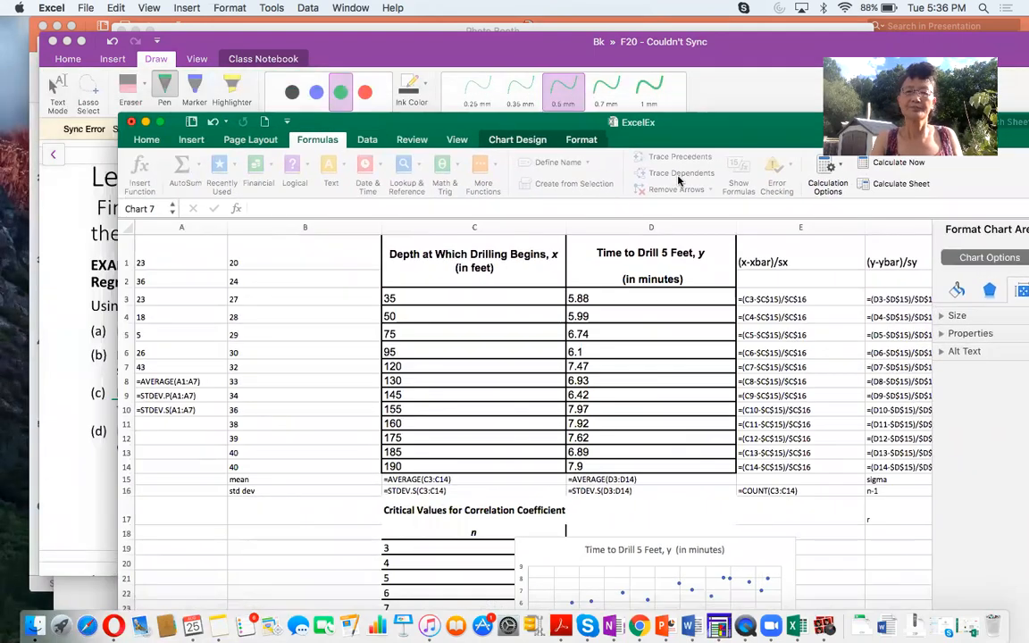
mouse_move(725, 130)
left_mouse_down()
mouse_move(502, 117)
mouse_move(722, 113)
left_mouse_up()
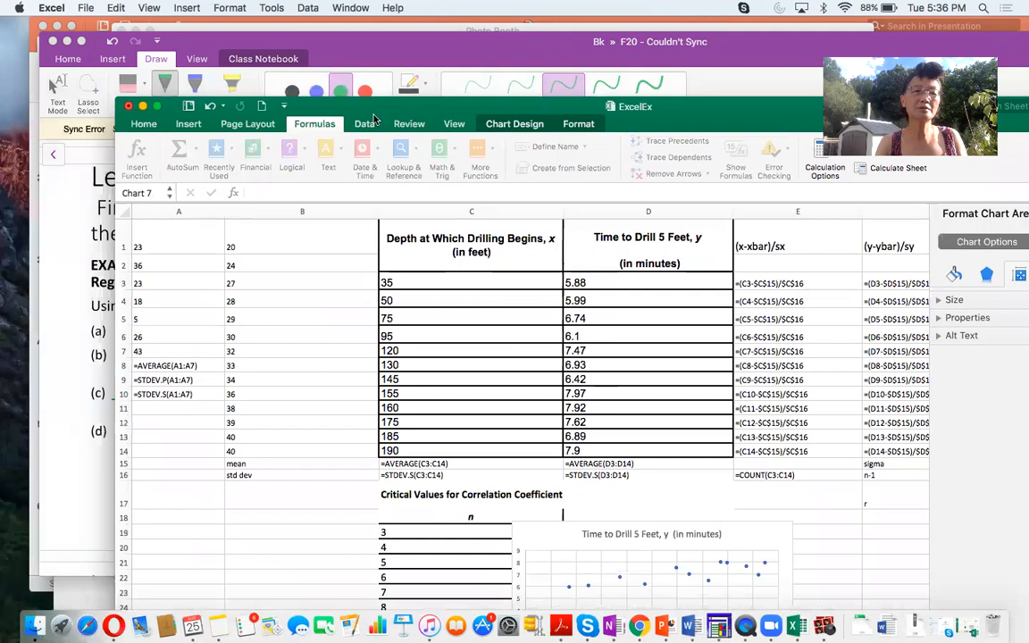
left_click(205, 104)
scroll(360, 358, "up", 10)
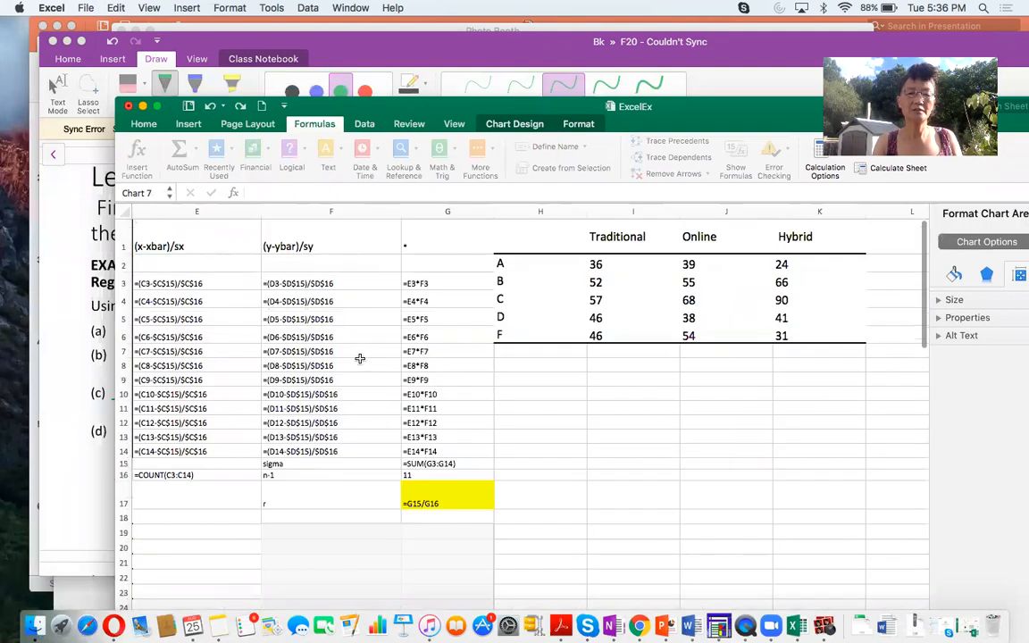
scroll(360, 358, "left", 1)
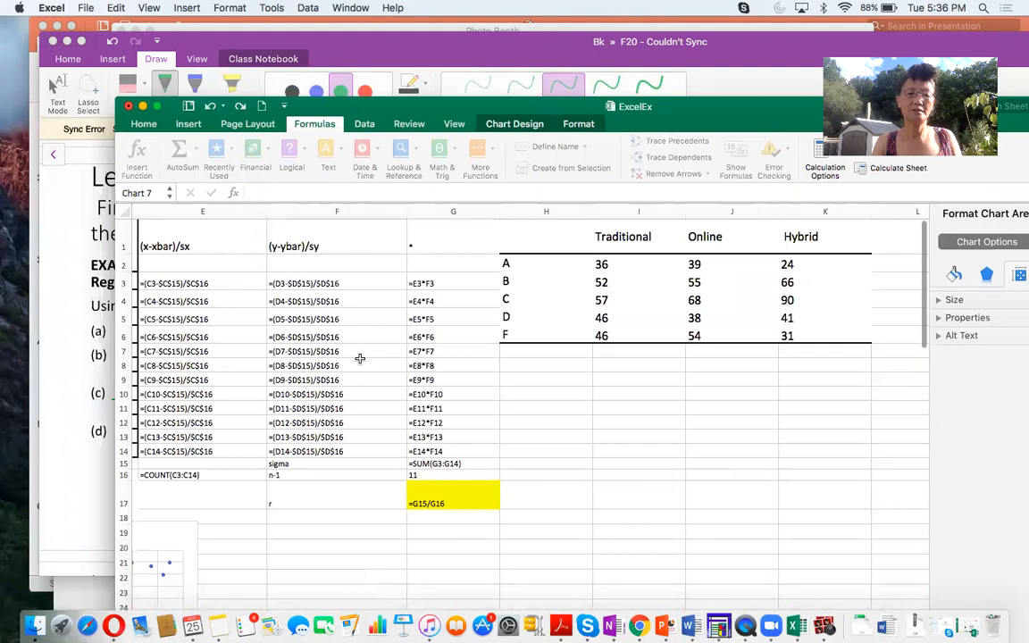
- Look over the worksheet from the grade table to the x-y regression chart and the drilling data table
mouse_move(398, 99)
left_mouse_down()
mouse_move(392, 92)
mouse_move(386, 106)
left_mouse_up()
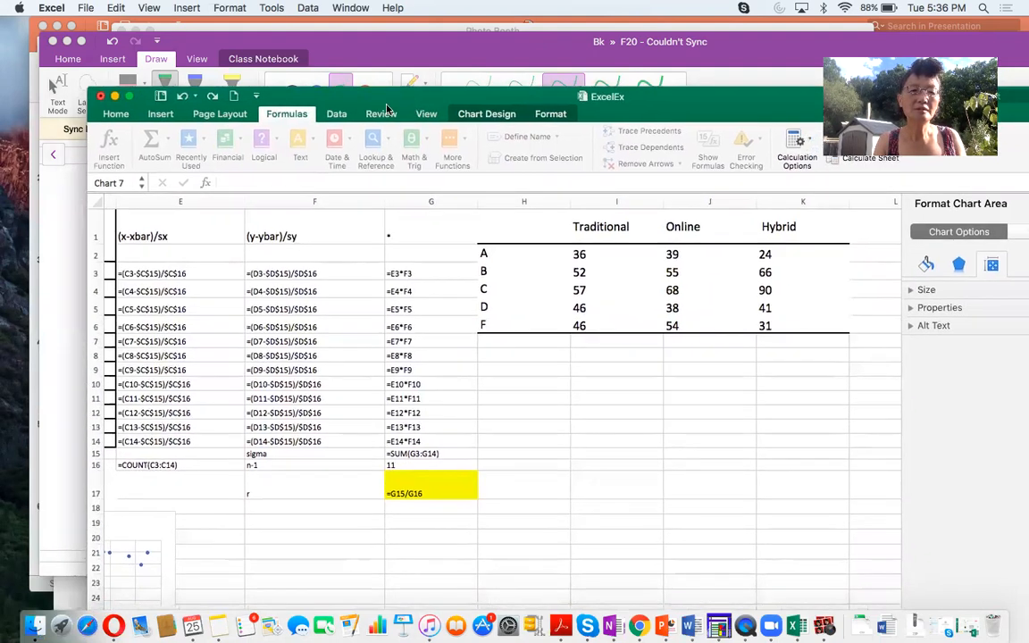
left_click(125, 114)
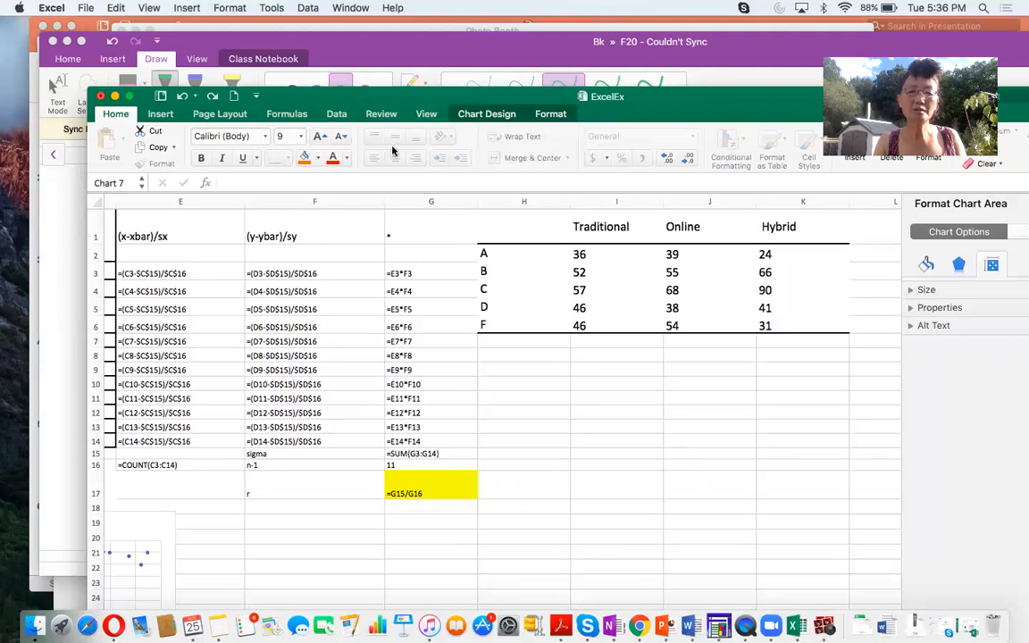
scroll(462, 239, "right", 1)
left_click_drag(441, 110, 335, 119)
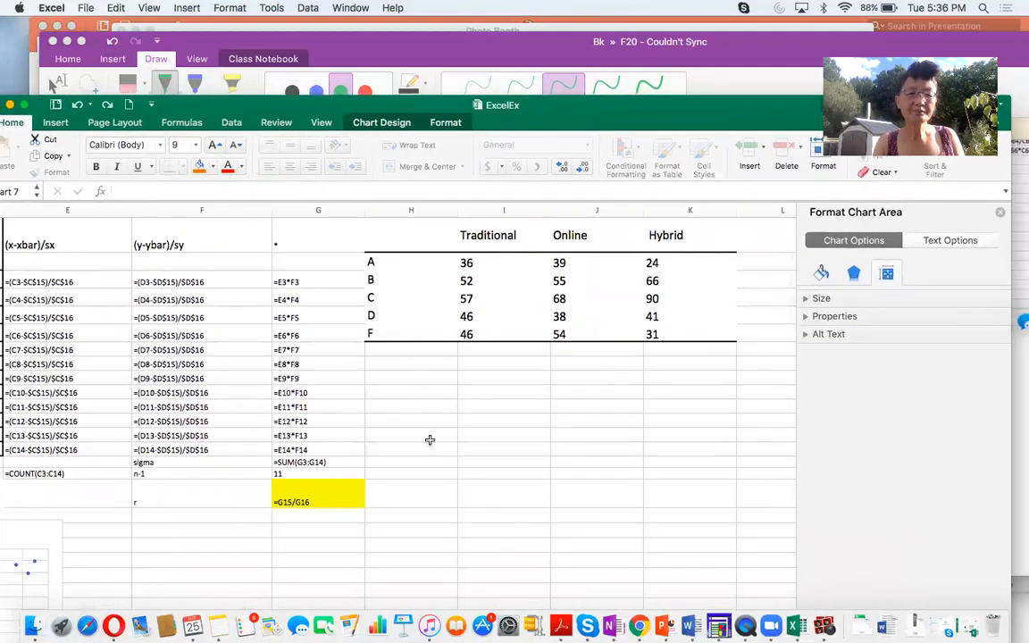
scroll(429, 439, "left", 10)
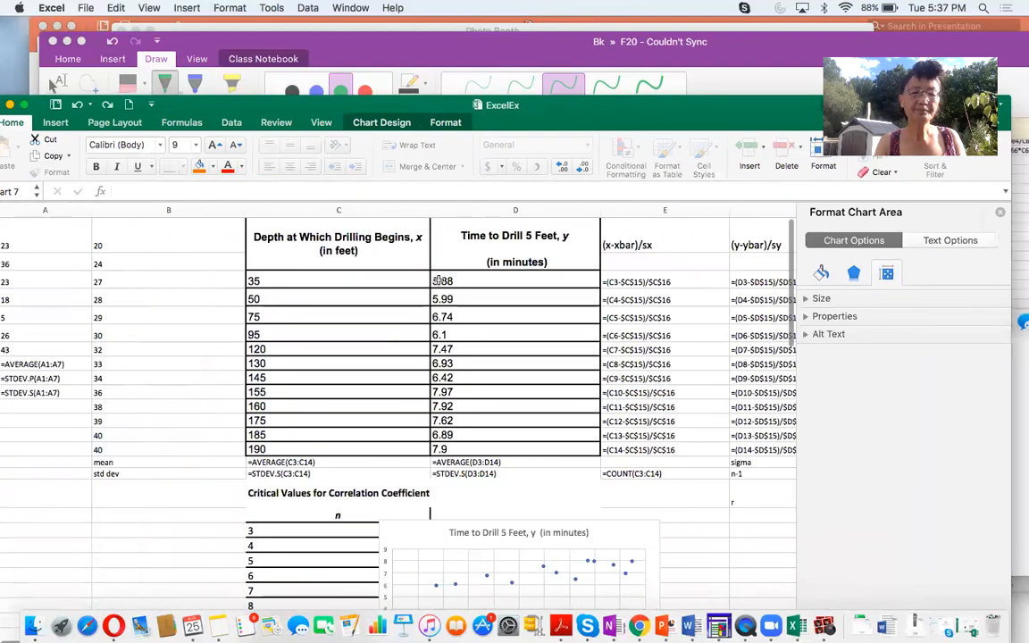
left_click_drag(496, 107, 720, 108)
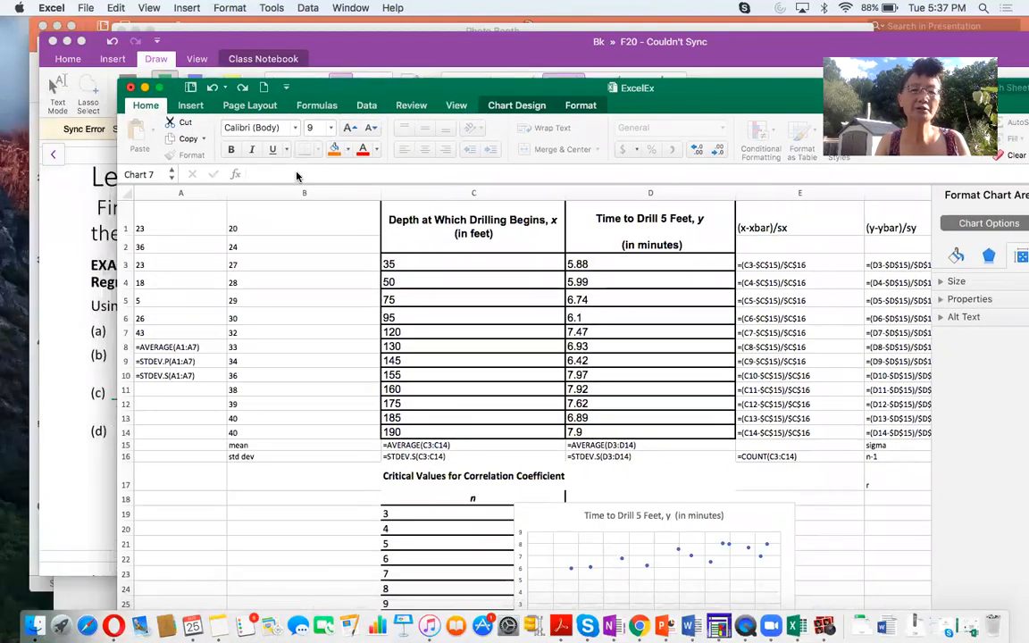
left_click(314, 105)
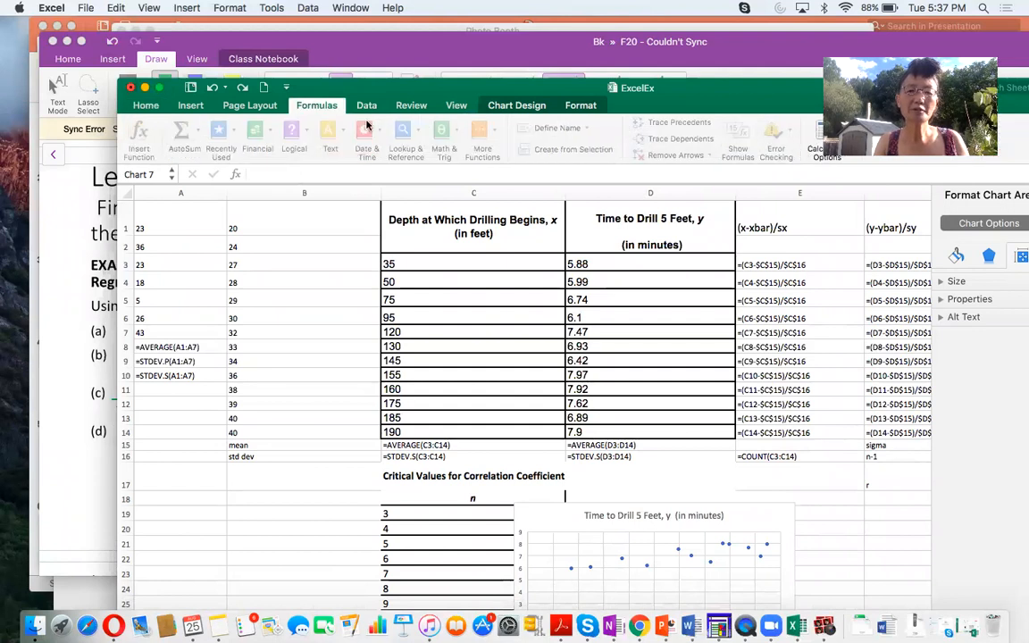
left_click_drag(691, 88, 568, 92)
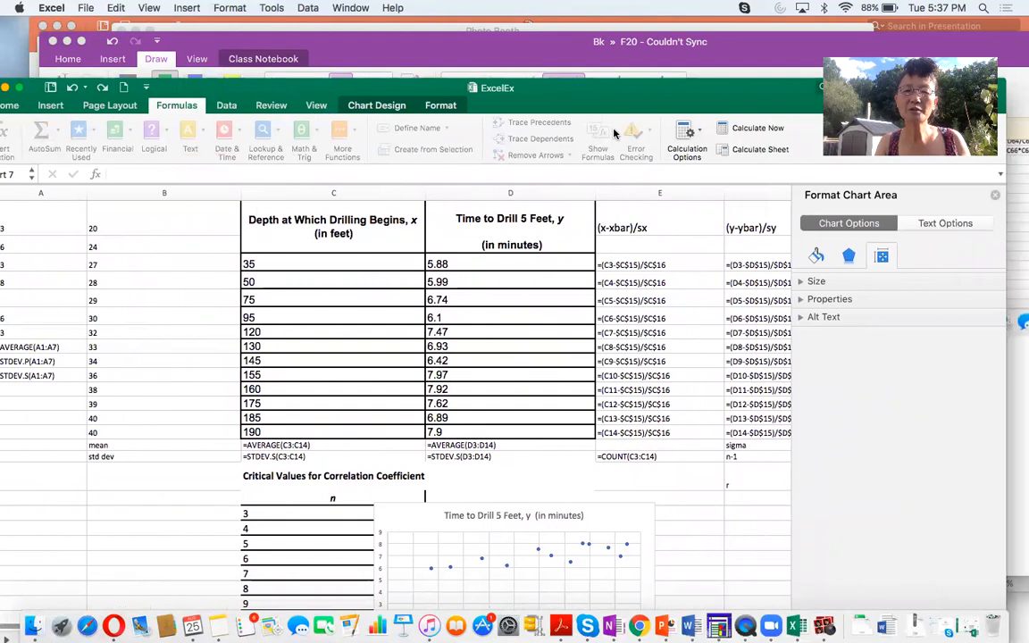
left_click_drag(683, 96, 829, 94)
scroll(662, 336, "down", 5)
scroll(663, 337, "down", 8)
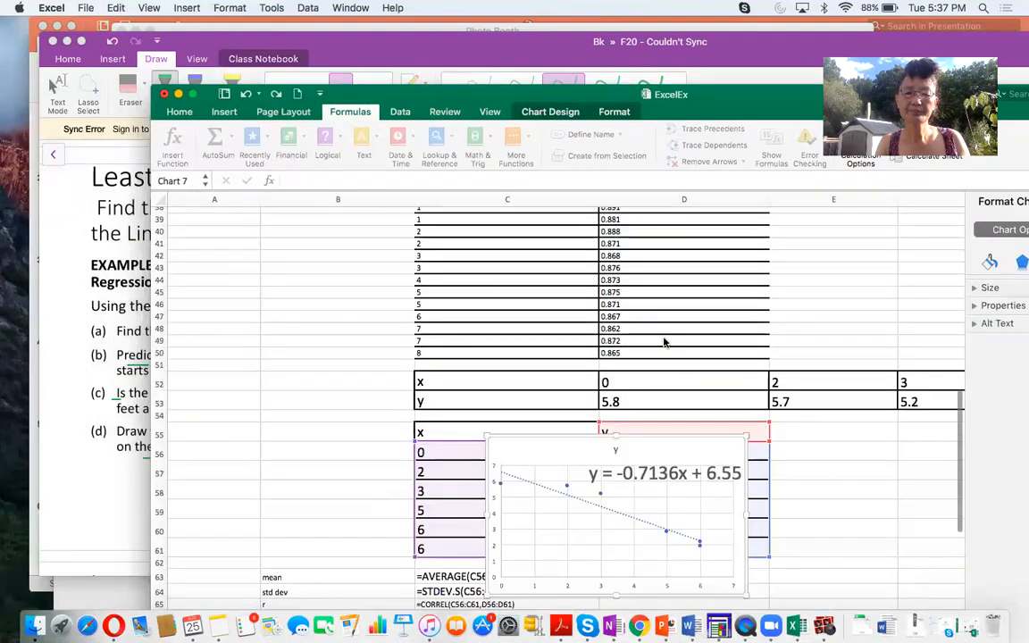
scroll(664, 342, "up", 12)
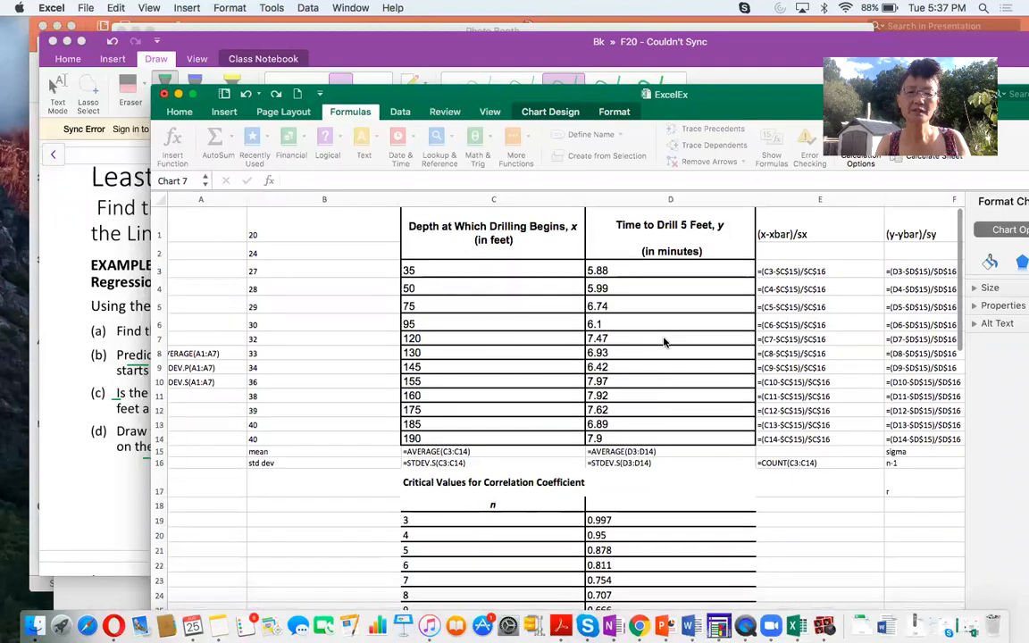
- Try to transfer the drilling data table in C1:D14 to a newly added worksheet
left_click_drag(492, 255, 631, 437)
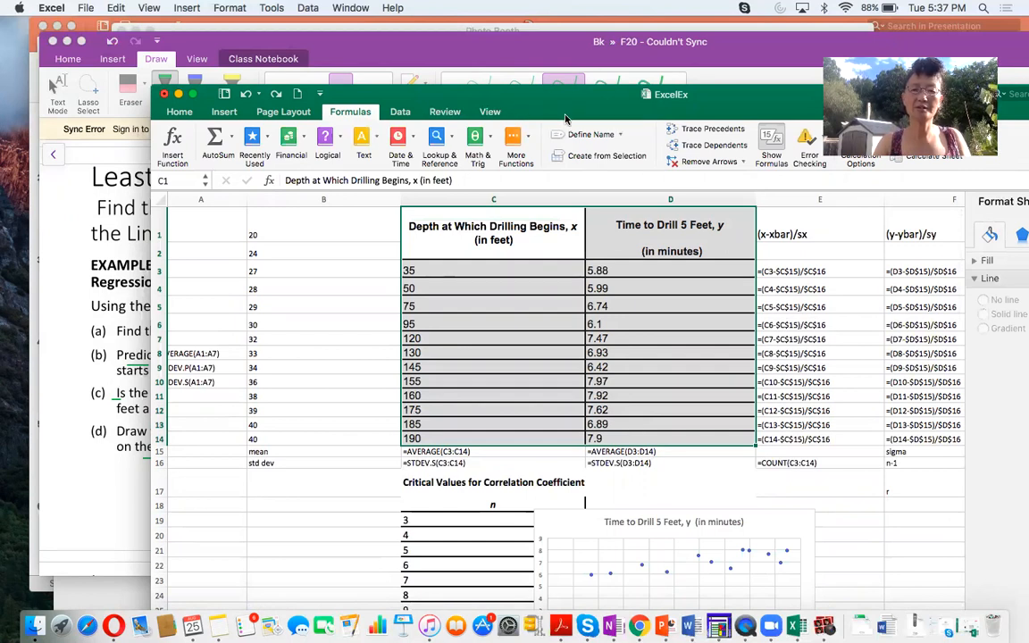
left_click_drag(519, 99, 424, 30)
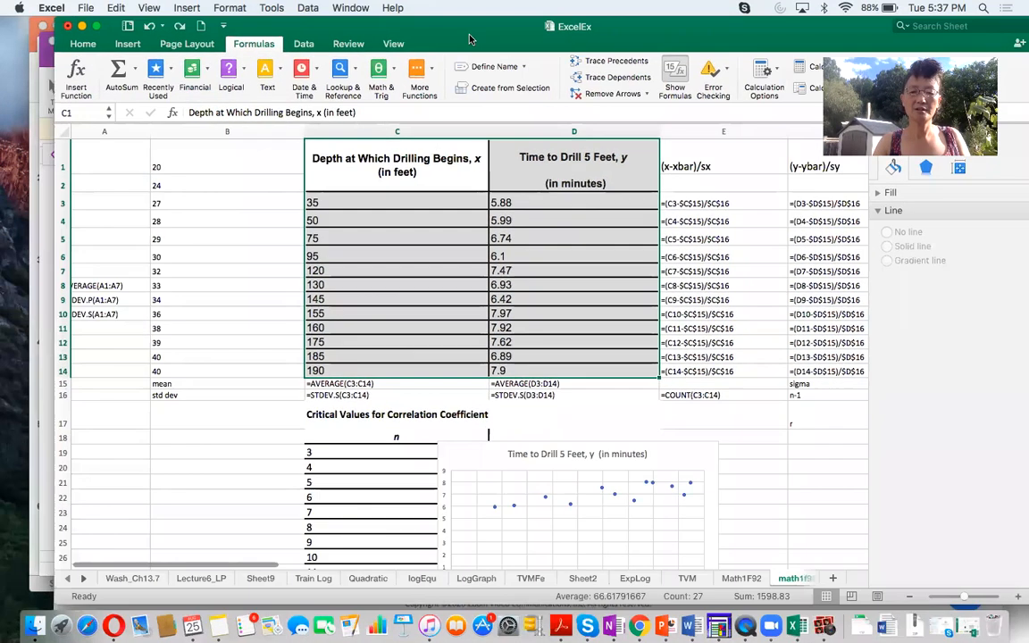
left_click(833, 578)
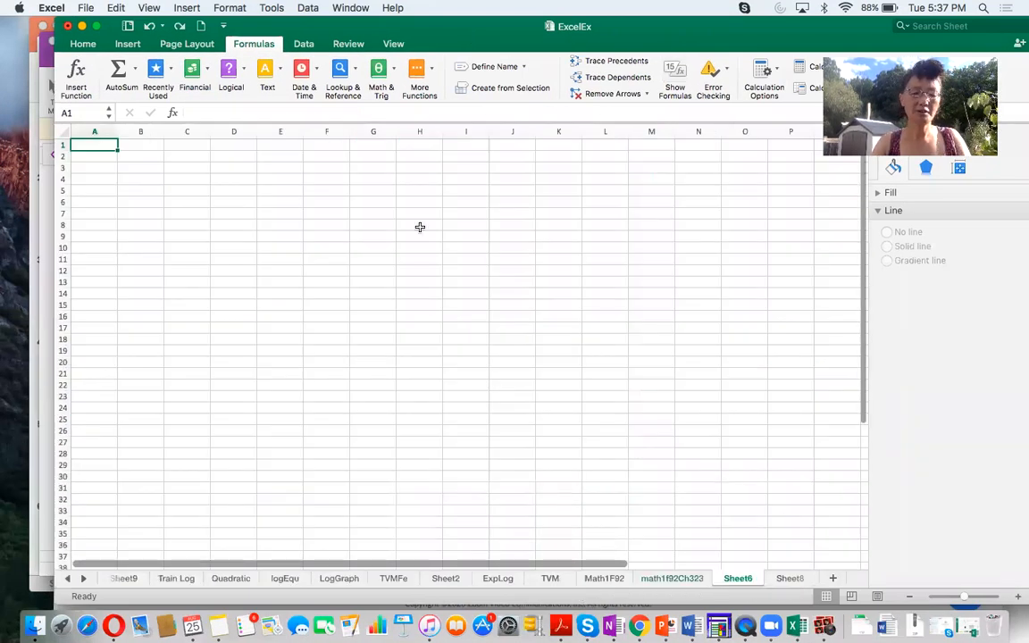
key("super+v")
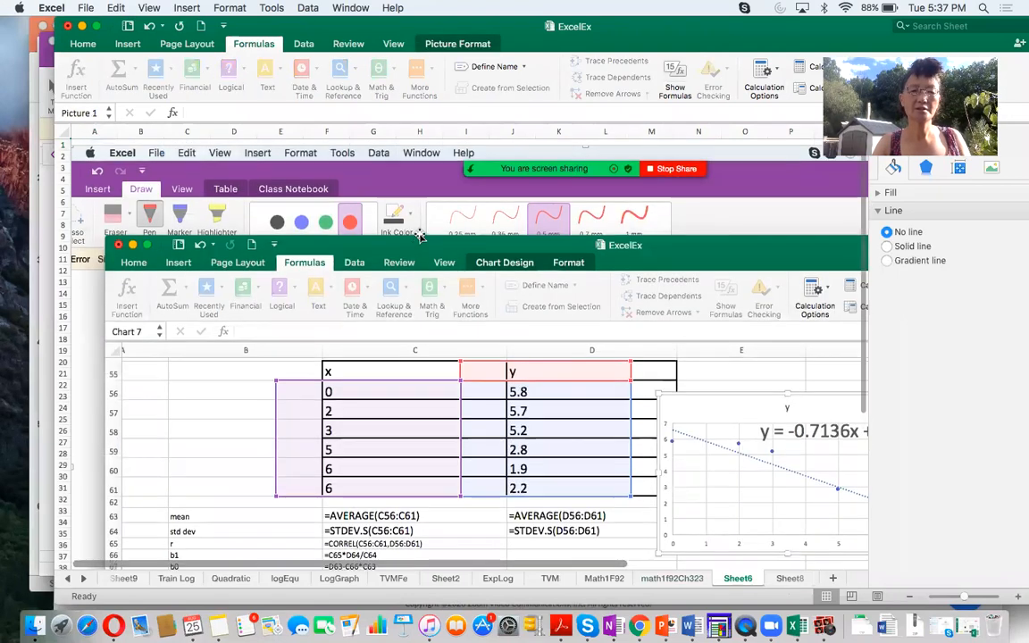
scroll(420, 235, "down", 10)
scroll(420, 235, "up", 10)
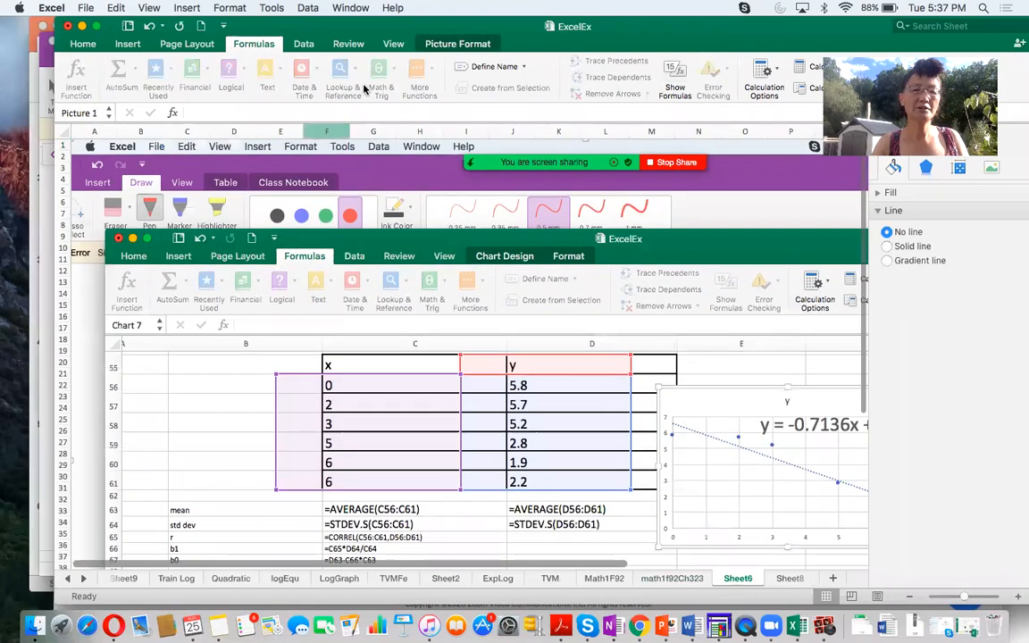
left_click_drag(348, 32, 358, 34)
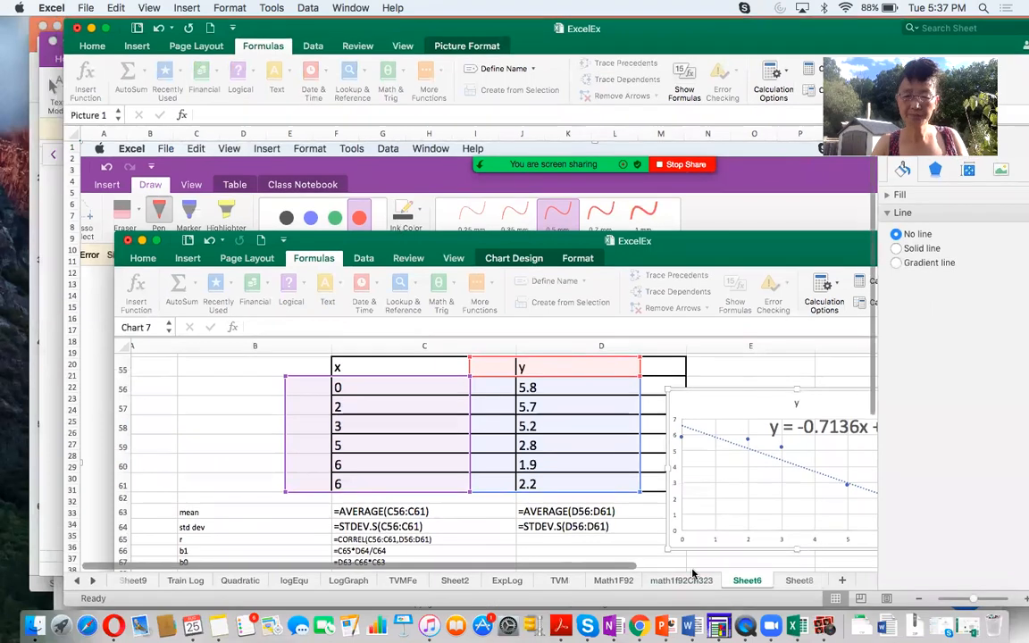
- Copy the drilling table C1:D14 from the math1f92Ch323 sheet to A1 of Sheet8 and widen its columns, keeping the notes in view
left_click(686, 580)
left_click_drag(407, 170, 587, 375)
key("super+c")
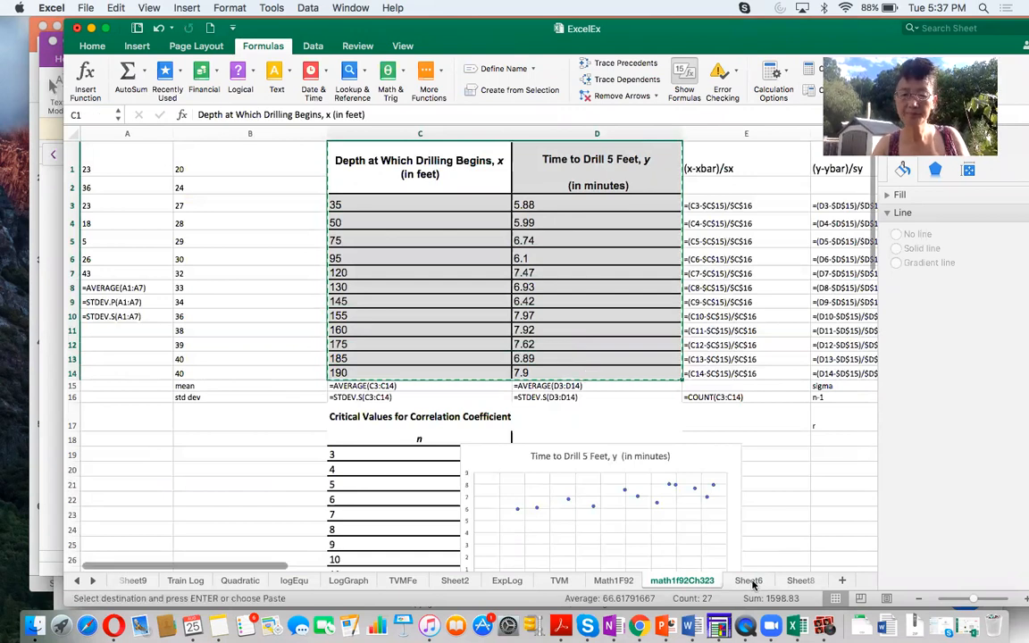
left_click(750, 581)
left_click(800, 582)
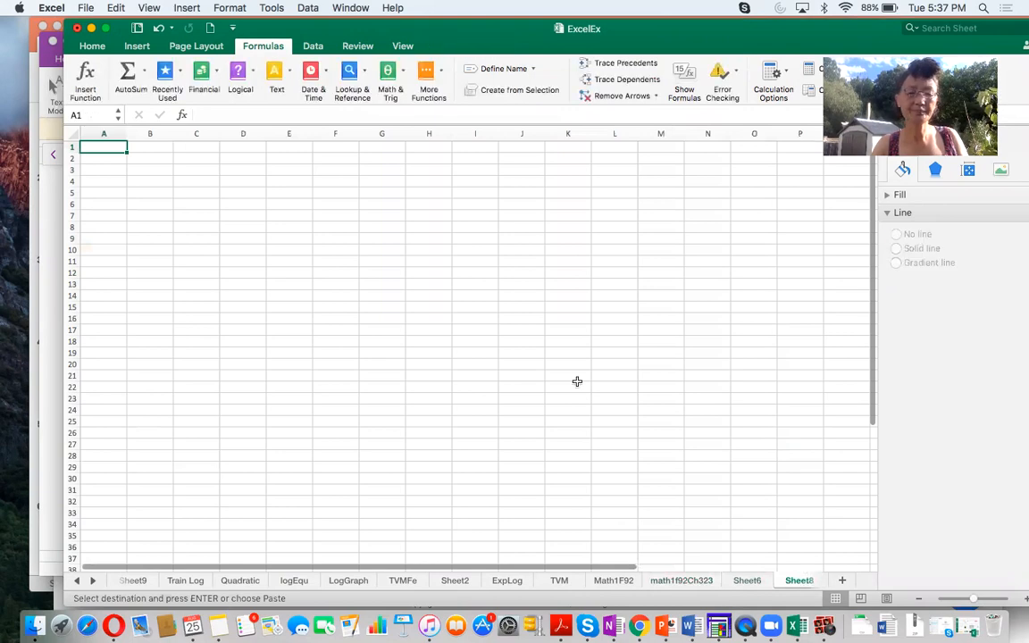
key("super+v")
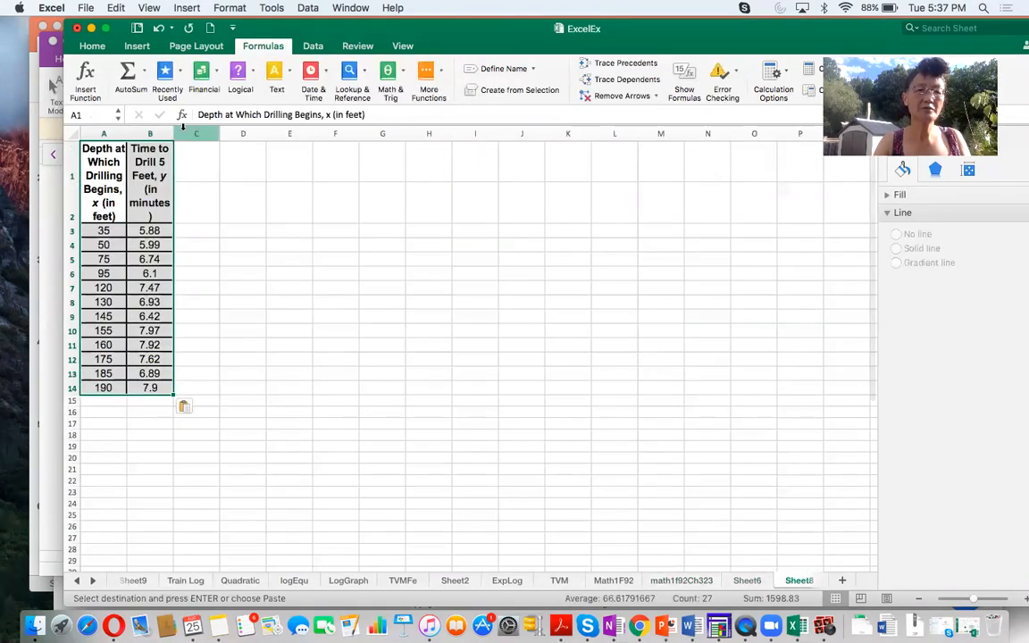
left_click_drag(128, 134, 281, 133)
left_click_drag(329, 33, 842, 107)
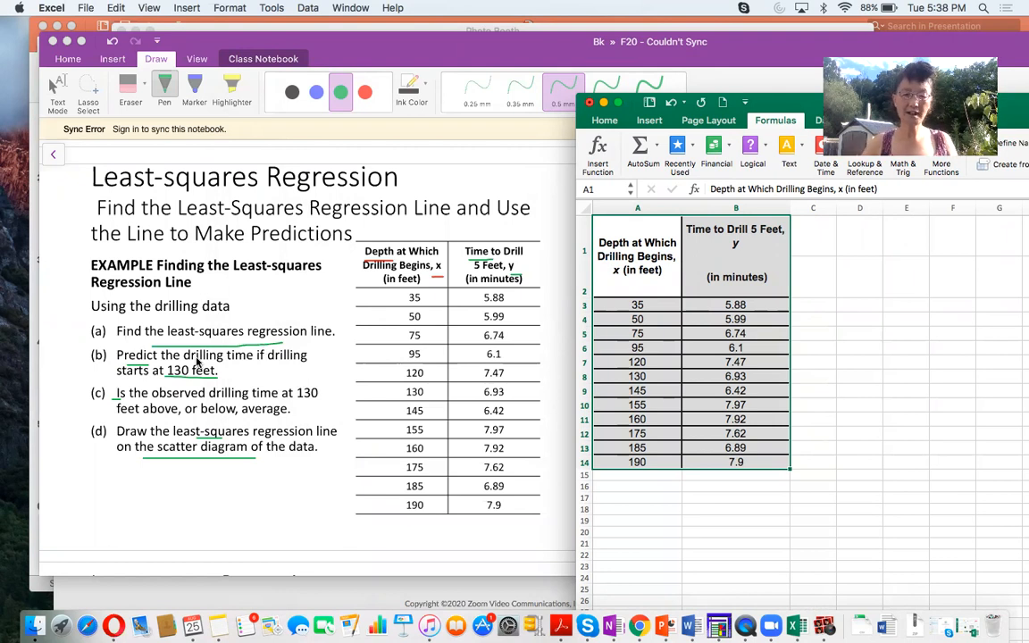
- Insert an empty column before the drilling table and label A15 "average" and A16 "std dev"
right_click(640, 208)
left_click(671, 271)
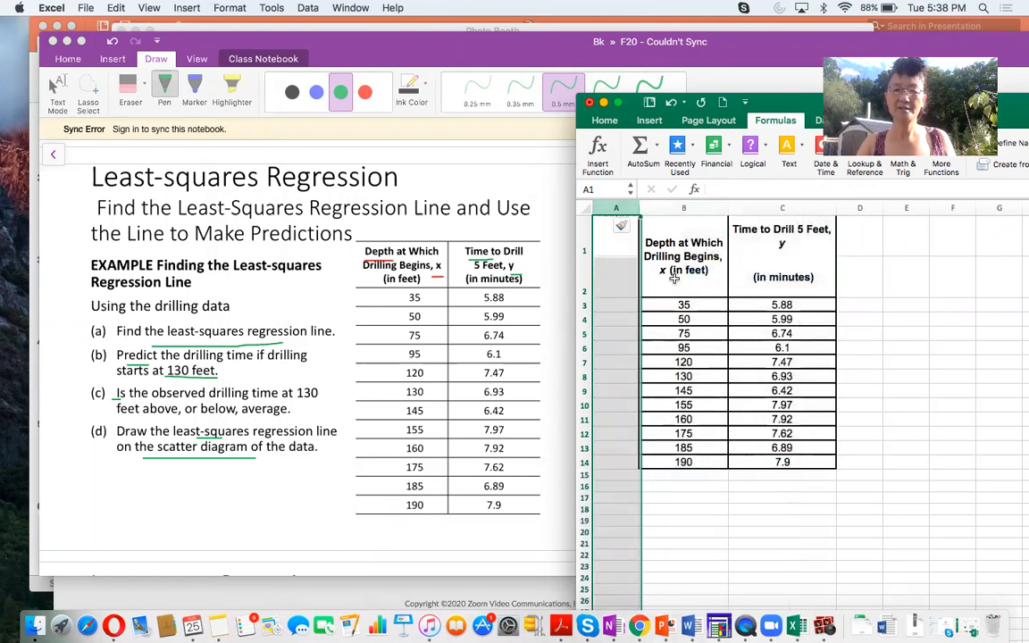
left_click(621, 476)
type("average")
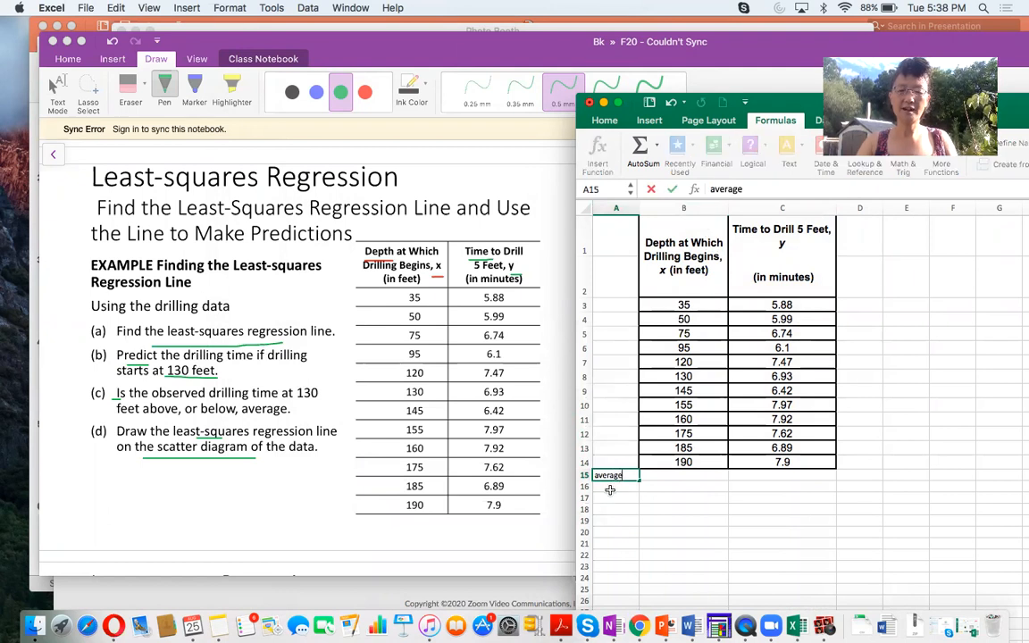
left_click(610, 488)
type("std de")
- Set the font size of the empty cells B15:C18 below the drilling table to 18
left_click_drag(671, 475, 764, 512)
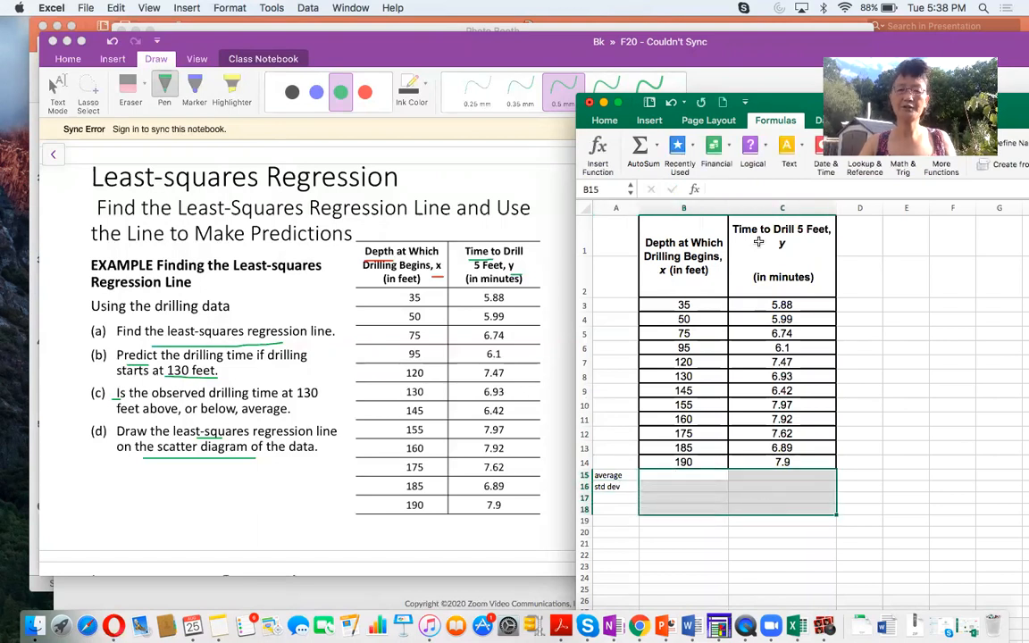
left_click(606, 121)
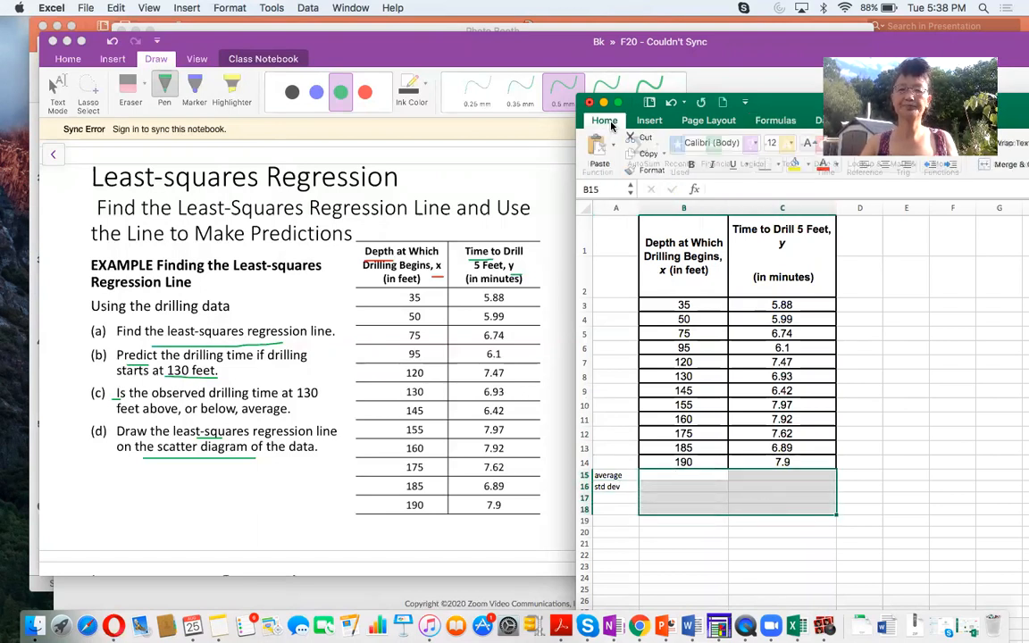
left_click(789, 146)
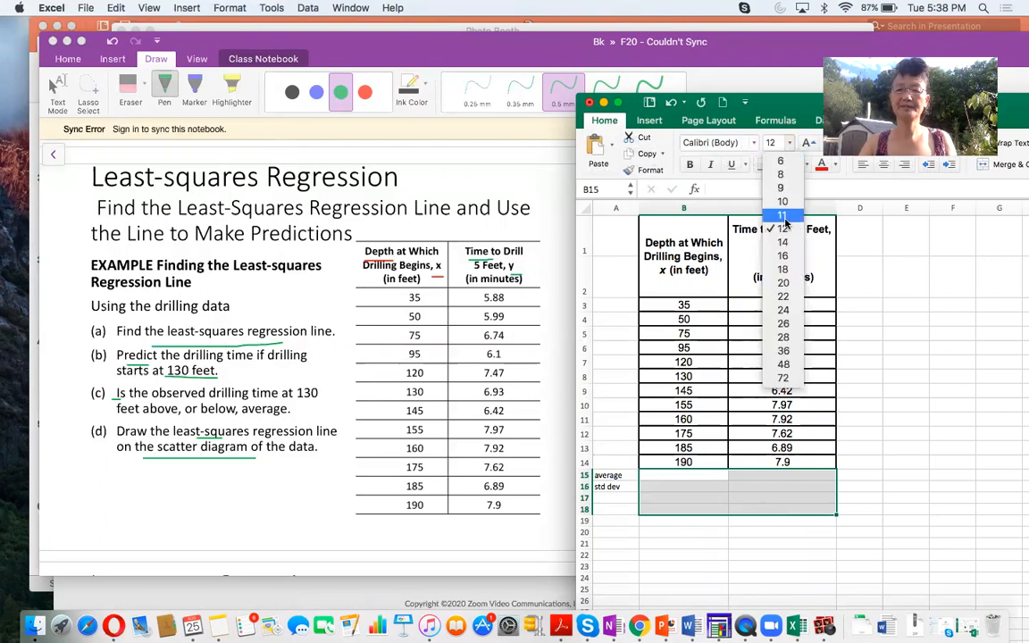
left_click(780, 241)
- Calculate the average drilling depth in B15 with =AVERAGE(B3:B14)
left_click(671, 478)
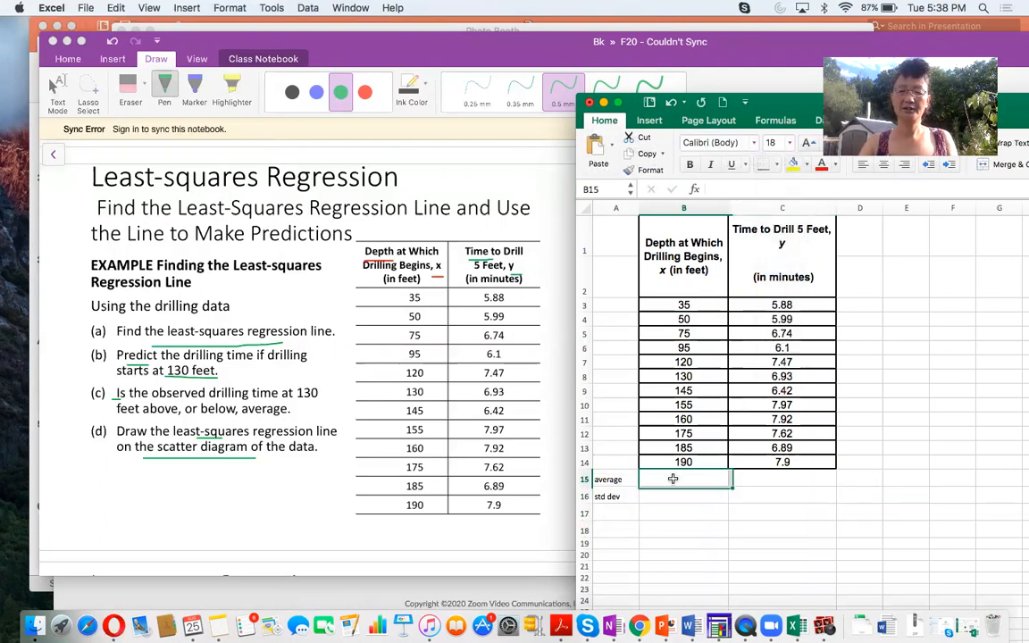
type("=average(")
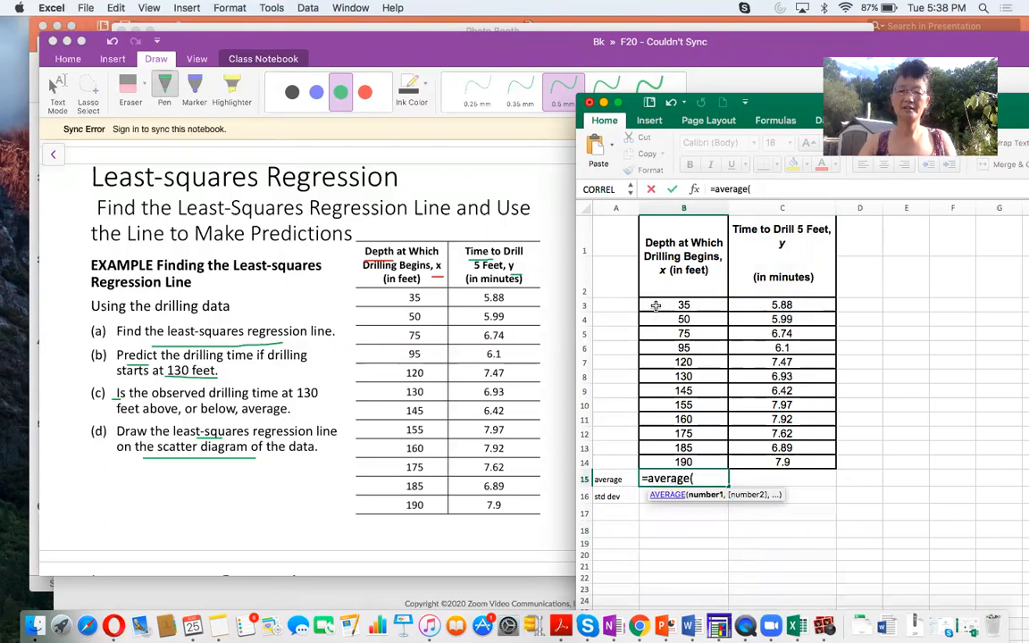
left_click_drag(661, 305, 663, 463)
key("Return")
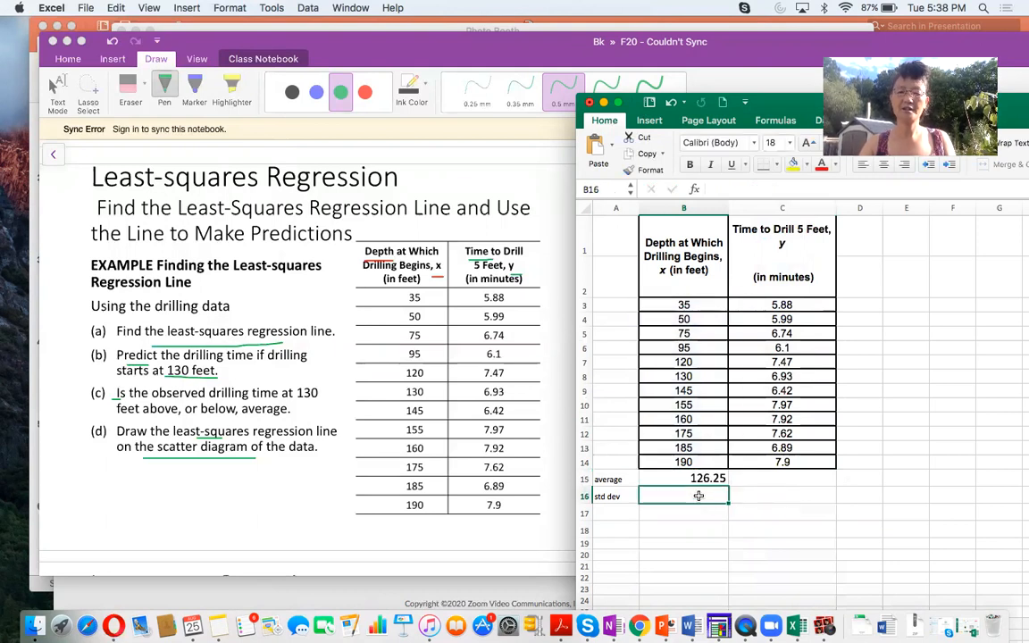
- Calculate the sample standard deviation of the drilling depths in B16 with STDEV.S over B3:B14
type("=")
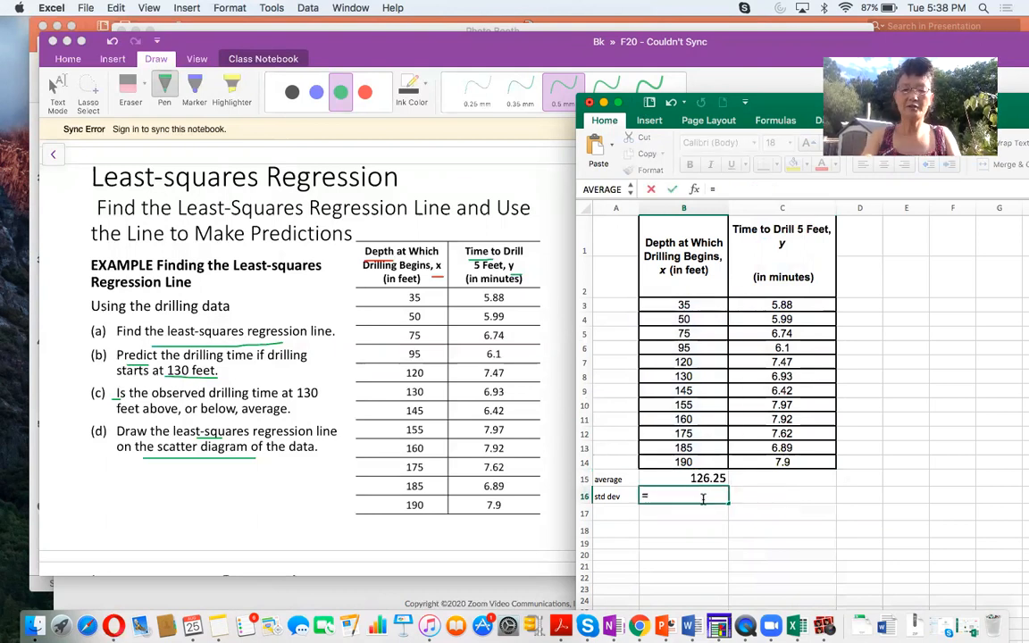
type("stdev")
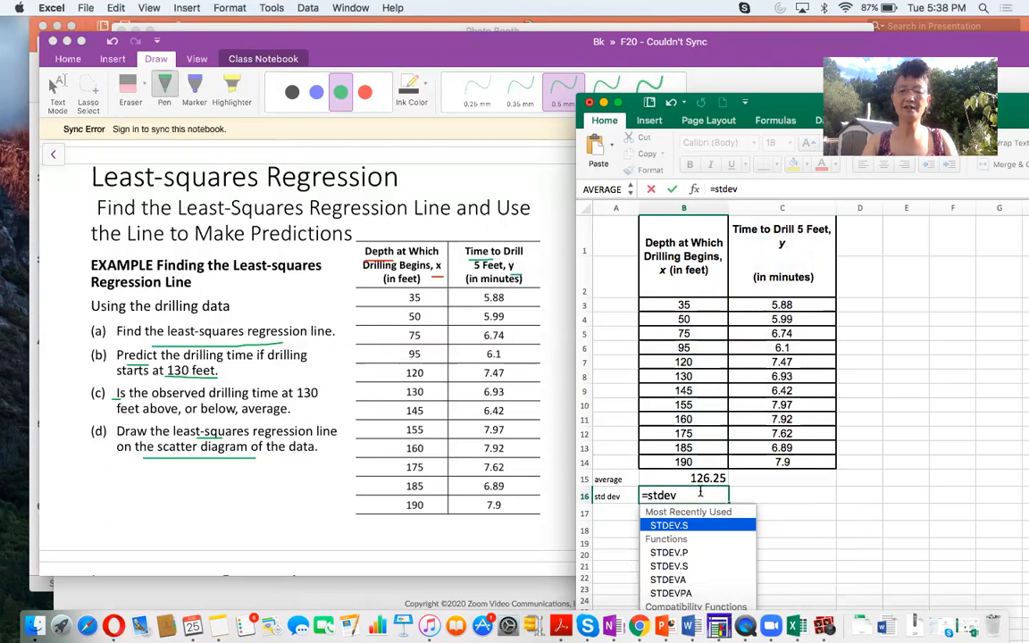
type(".s(")
left_click_drag(660, 305, 656, 466)
key("Return")
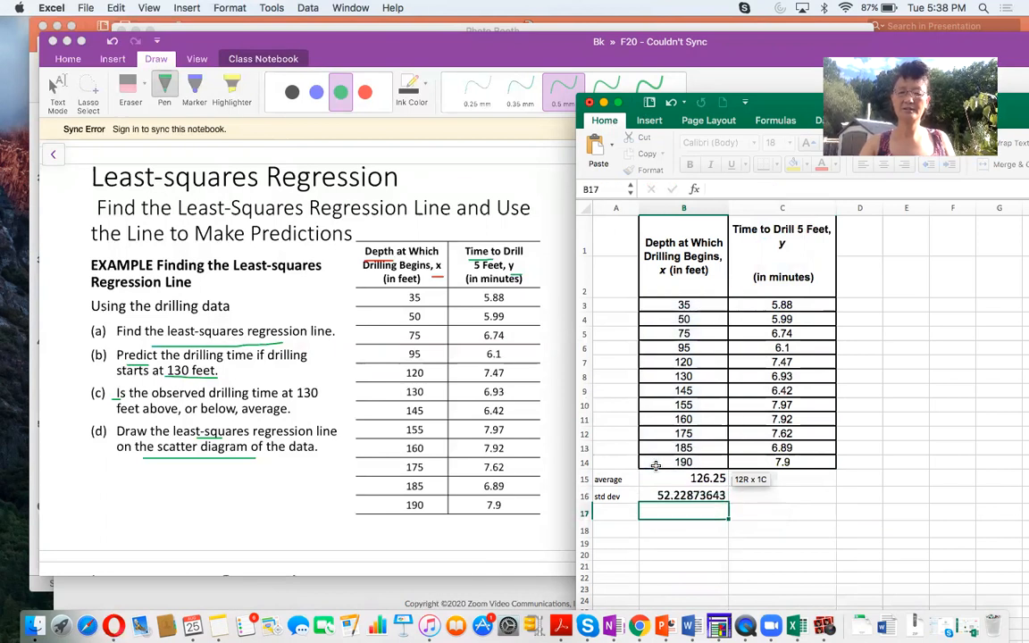
- Fill the average and standard deviation formulas from B15:B16 into C15:C16 and display all four results with four decimal places
left_click_drag(680, 478, 709, 499)
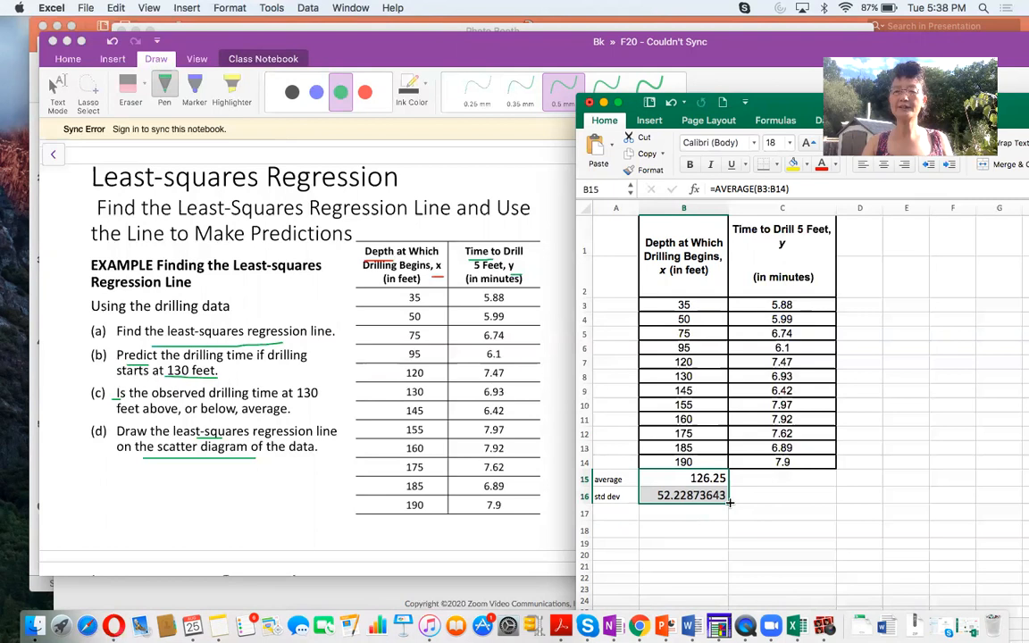
left_click_drag(728, 503, 809, 500)
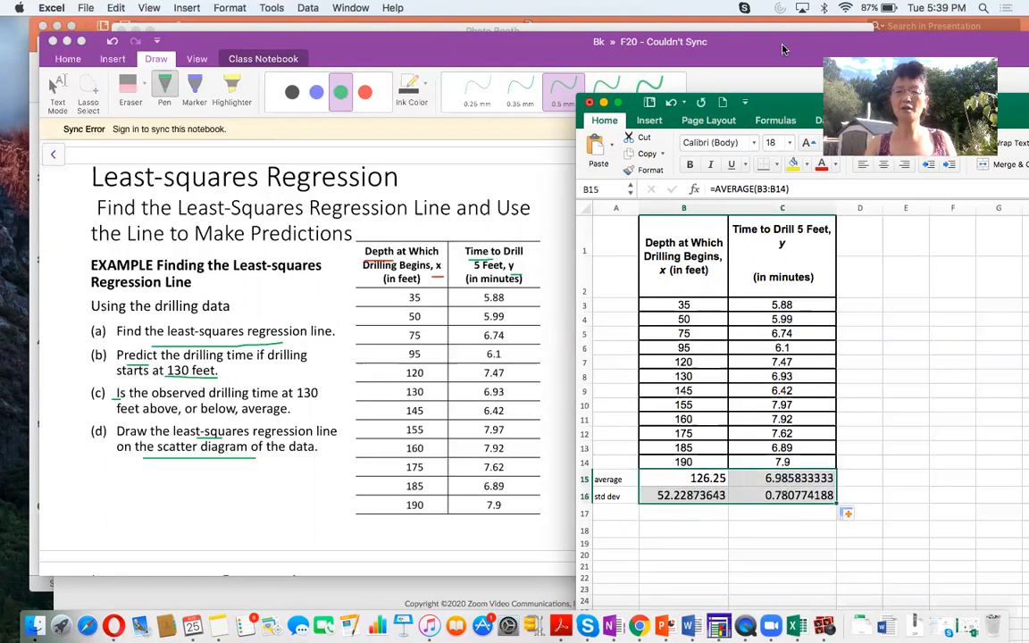
left_click_drag(788, 108, 660, 174)
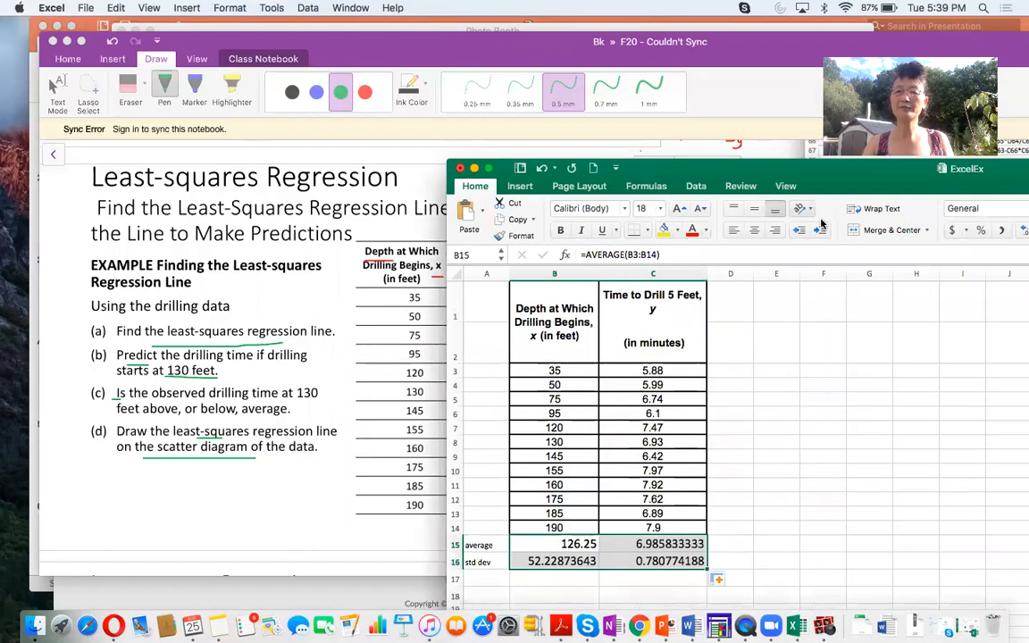
left_click_drag(925, 185, 840, 187)
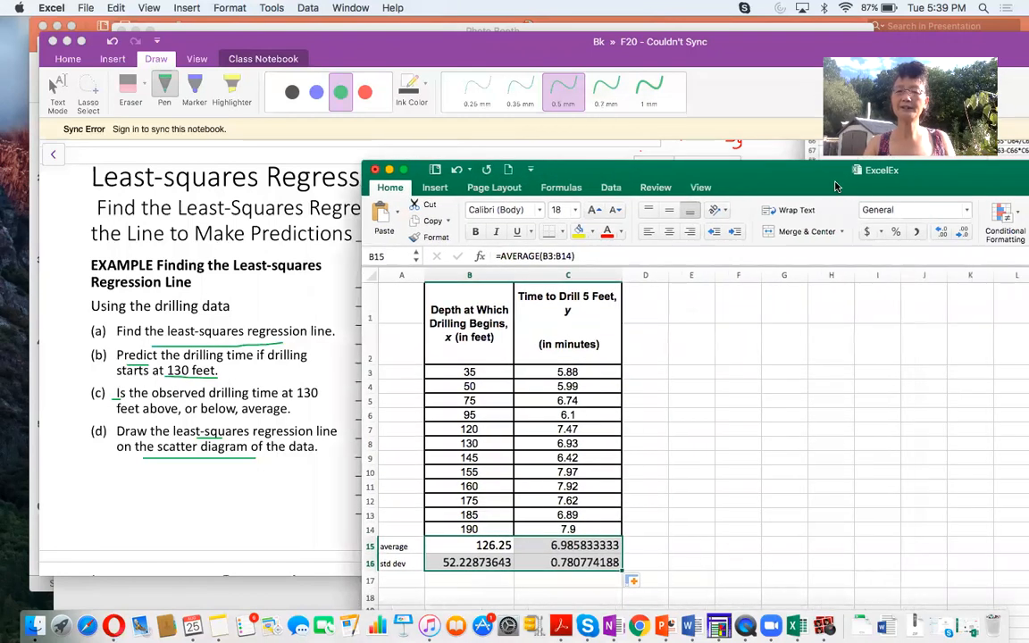
left_click(962, 234)
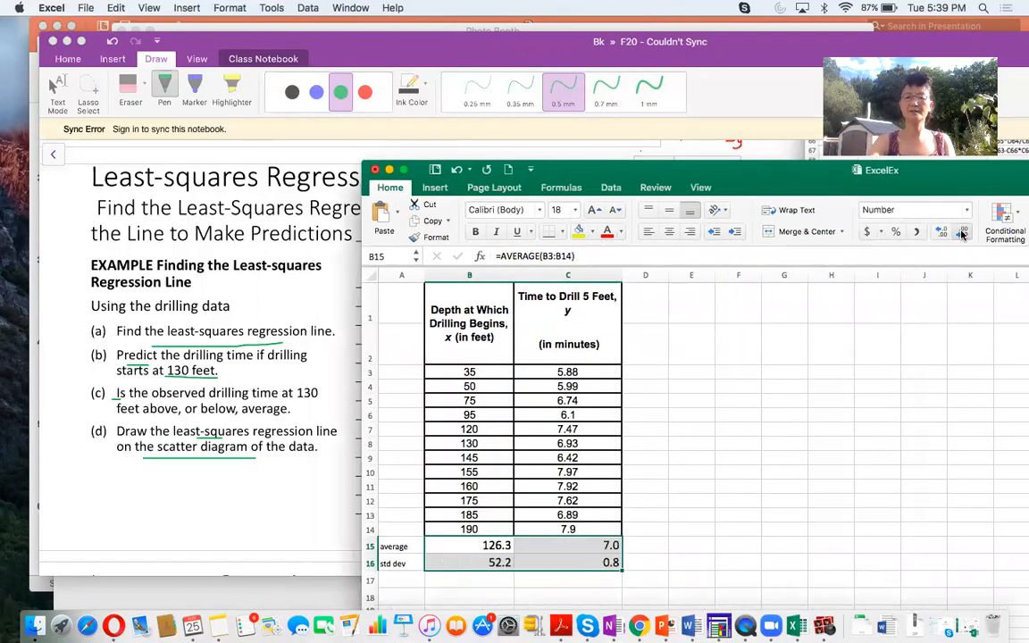
left_click(943, 232)
left_click(943, 232)
left_click(943, 232)
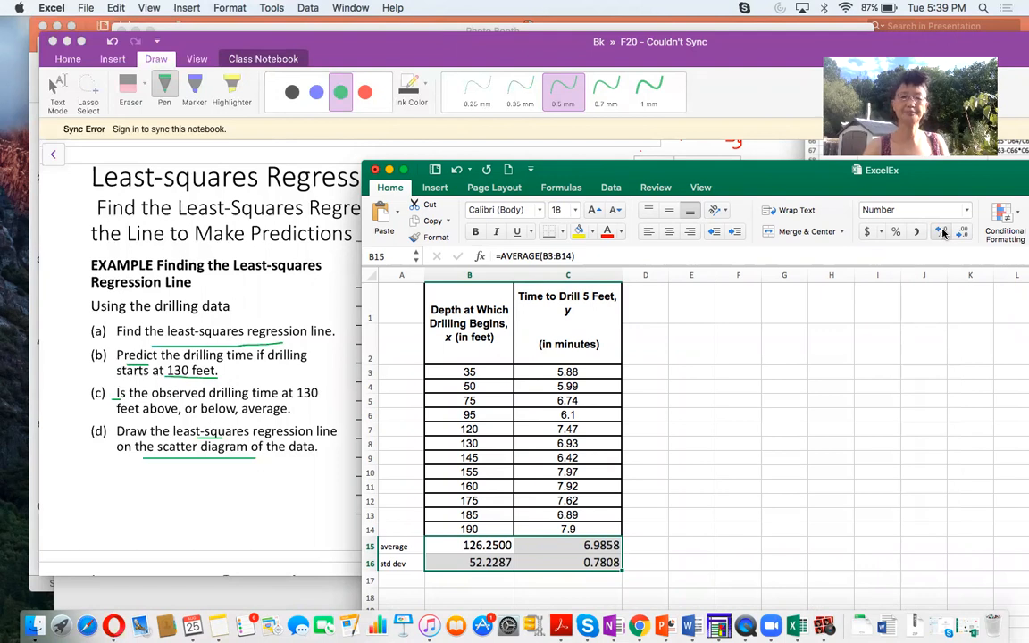
left_click_drag(786, 175, 838, 175)
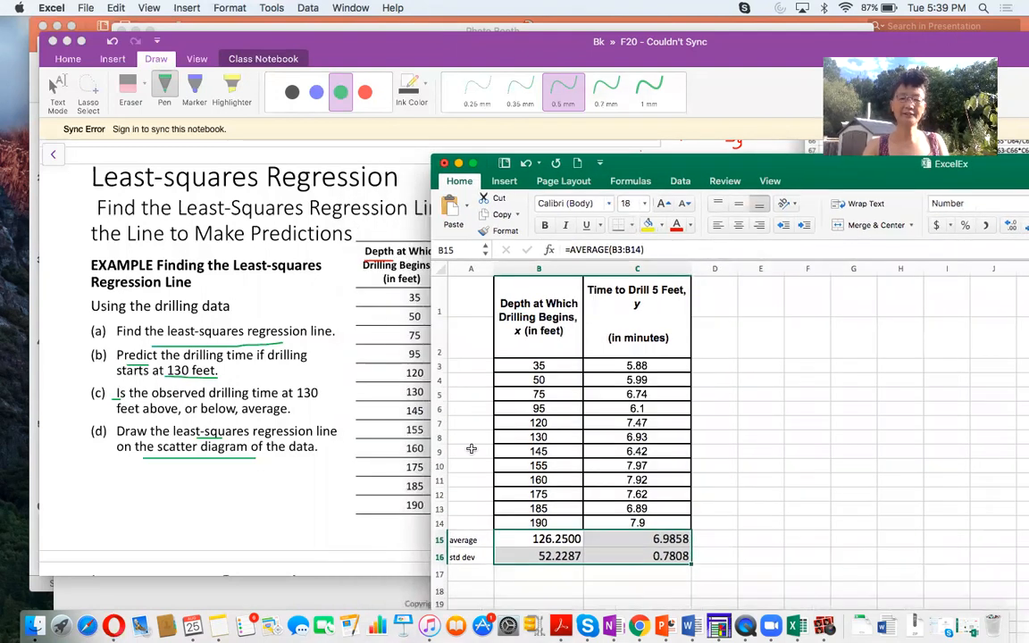
- Label A17 "r" and calculate the correlation between depth and drilling time in B17 with =CORREL(B3:B14,C3:C14)
left_click(468, 572)
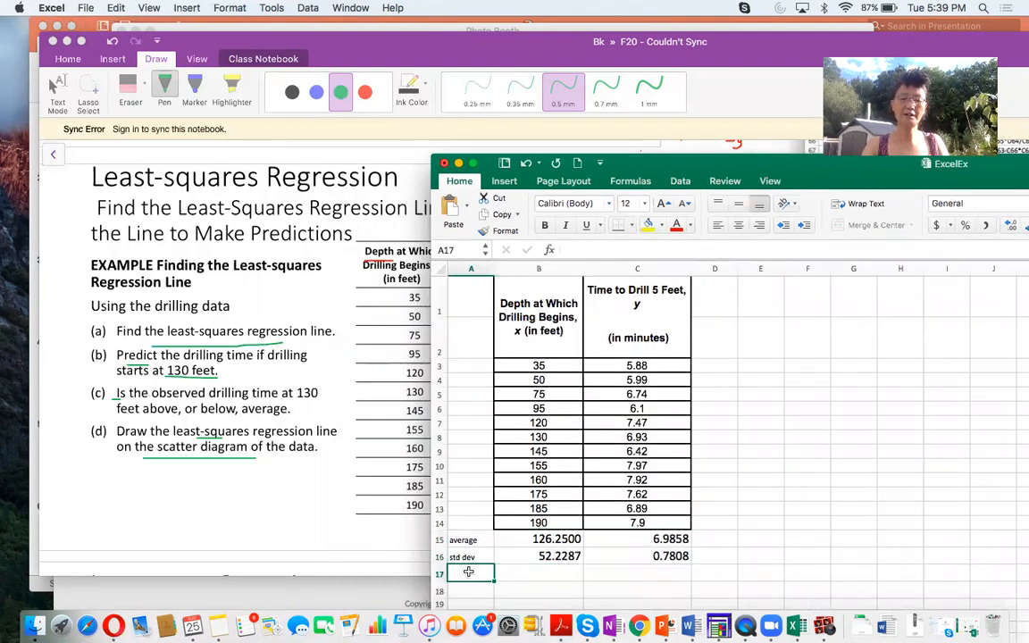
type("r")
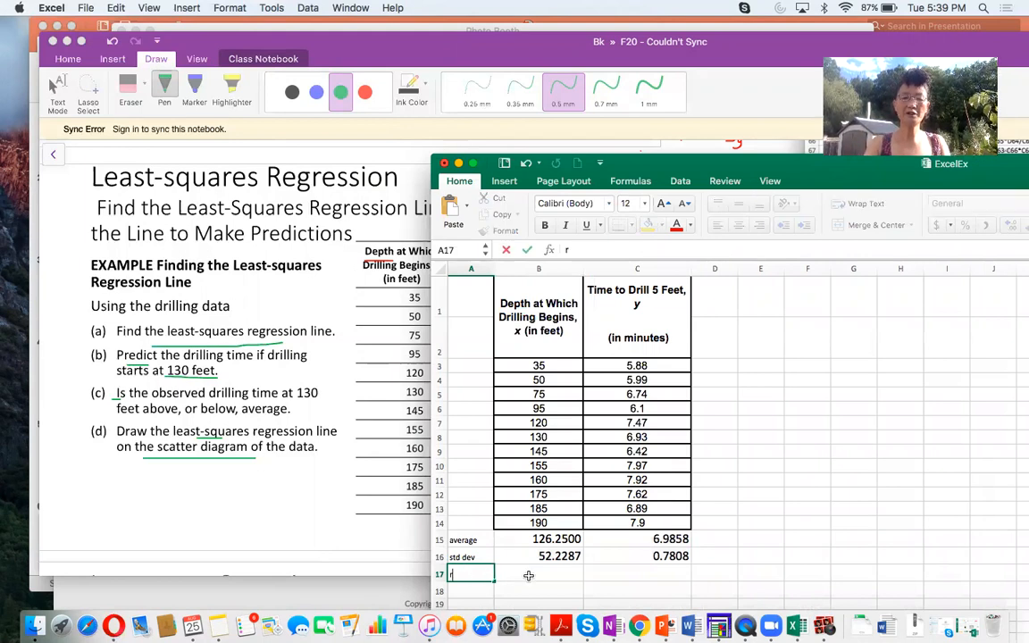
left_click(528, 576)
type("=c")
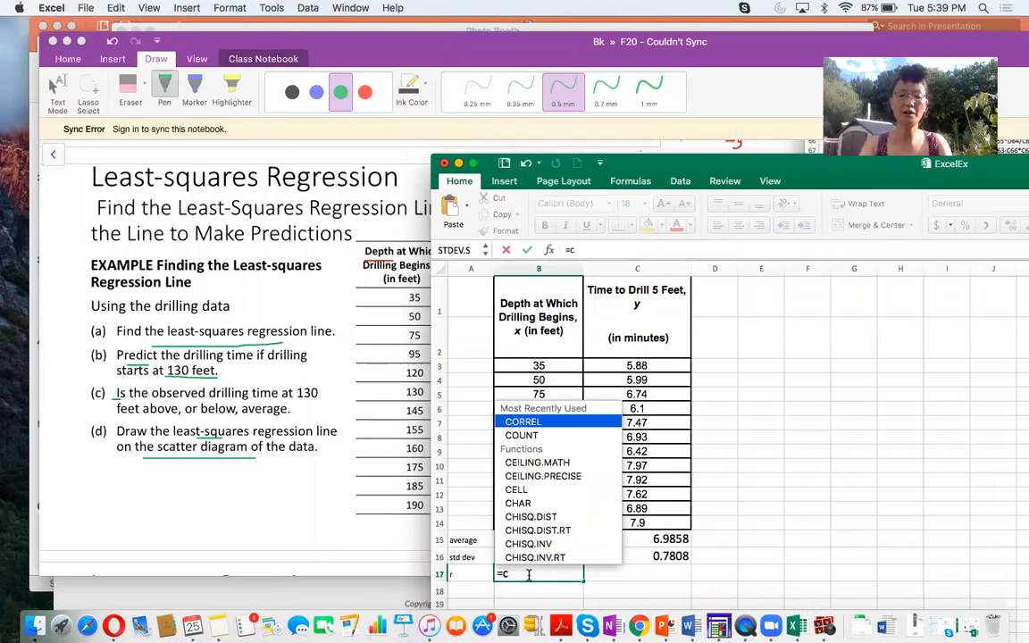
type("orrel(")
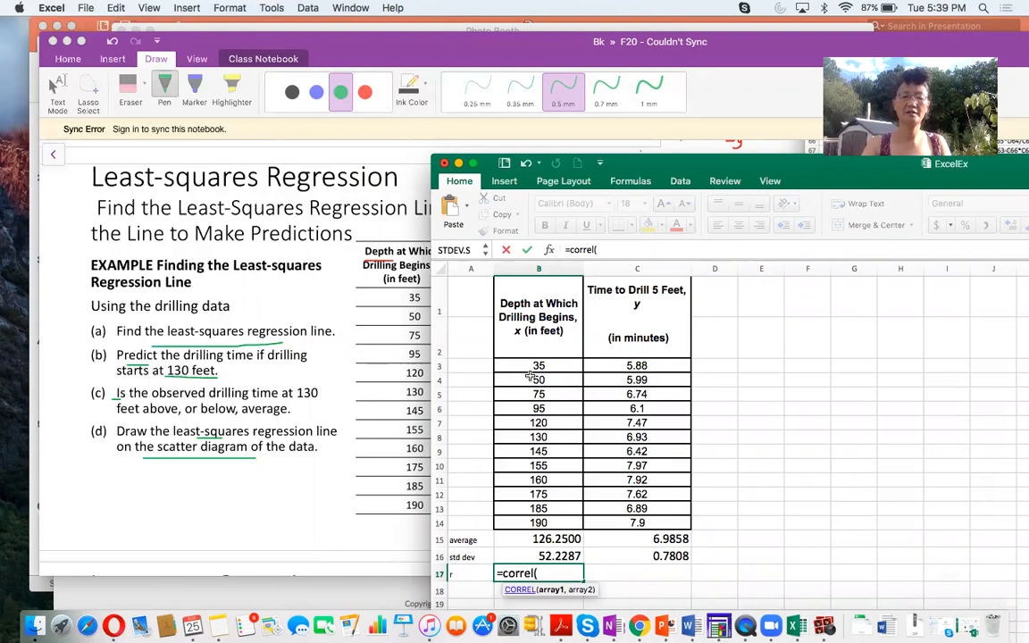
left_click_drag(533, 366, 523, 525)
type(",")
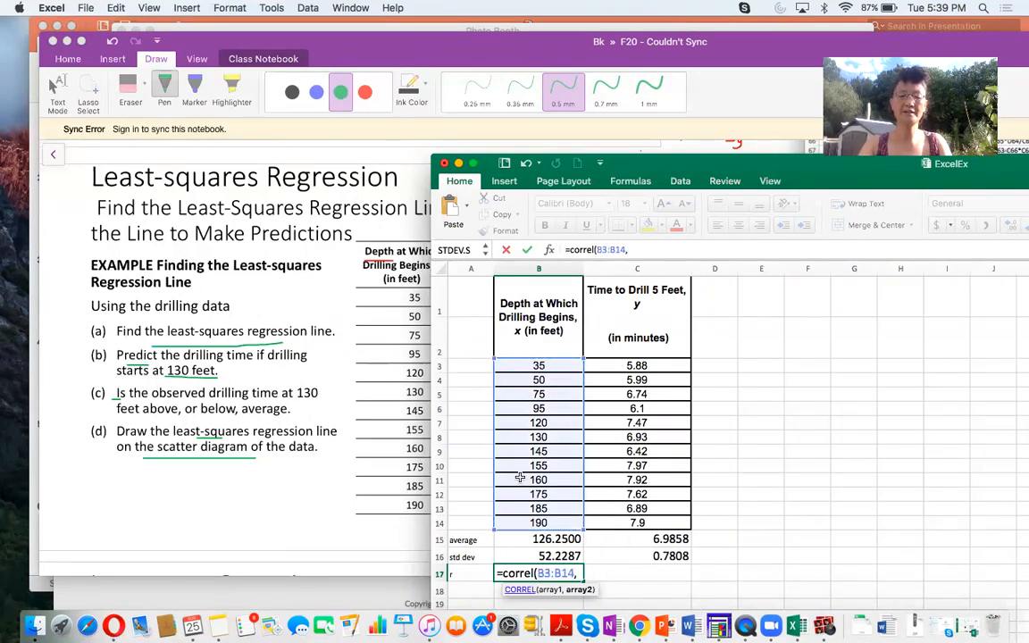
left_click_drag(591, 363, 622, 526)
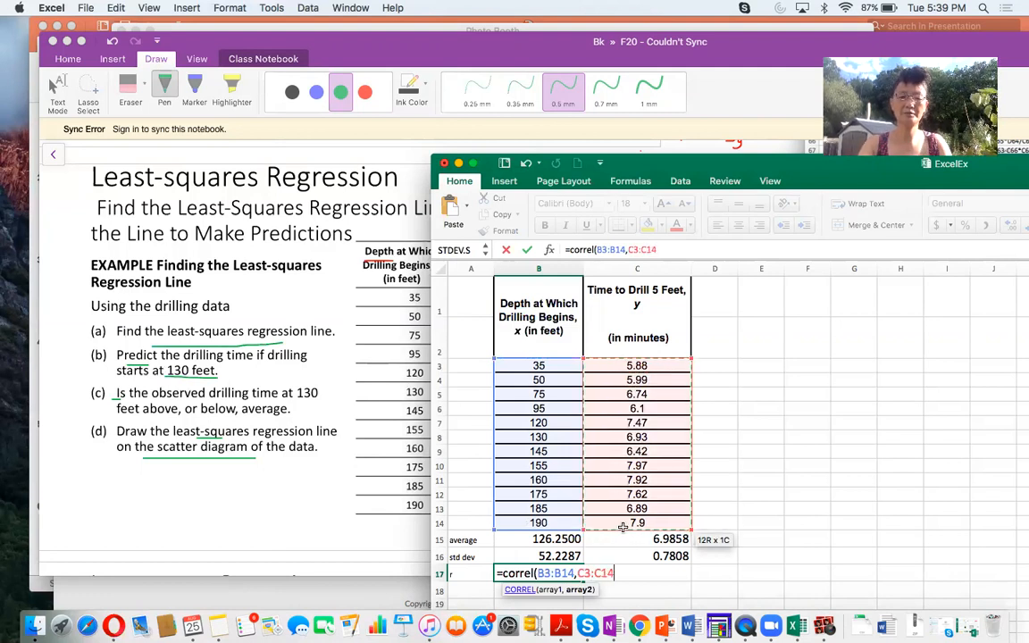
type(")")
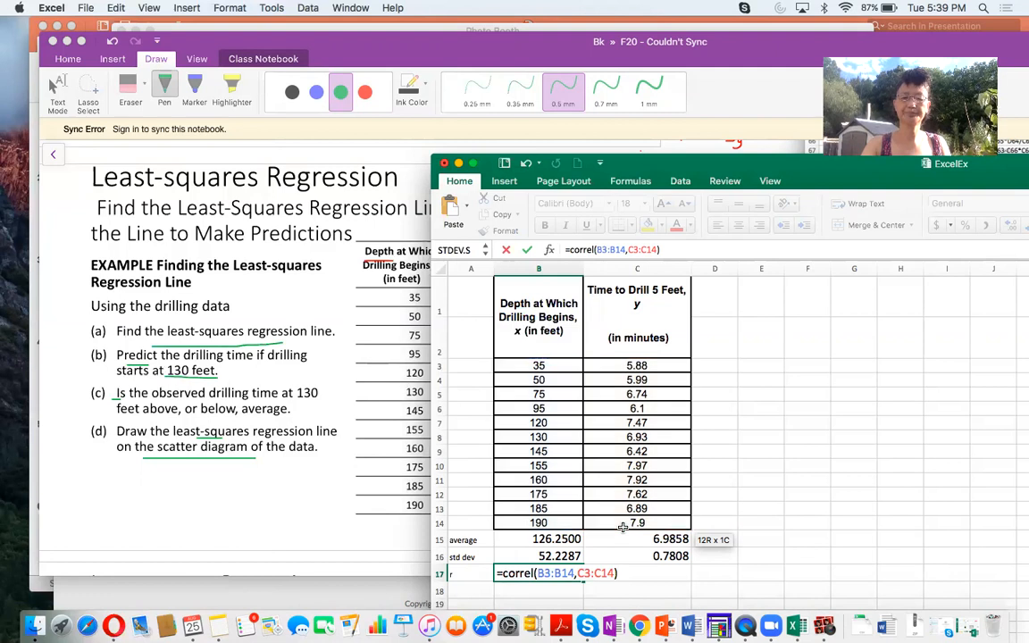
key("Return")
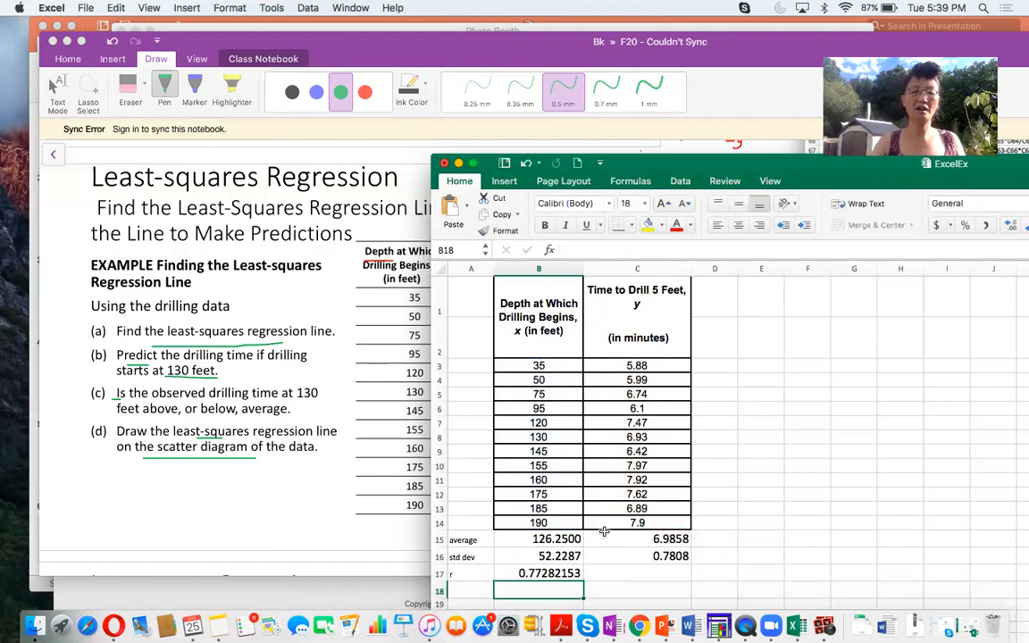
- Label A18 "b1" and calculate the regression slope in B18 with =B17*C16/B16
scroll(246, 407, "up", 5)
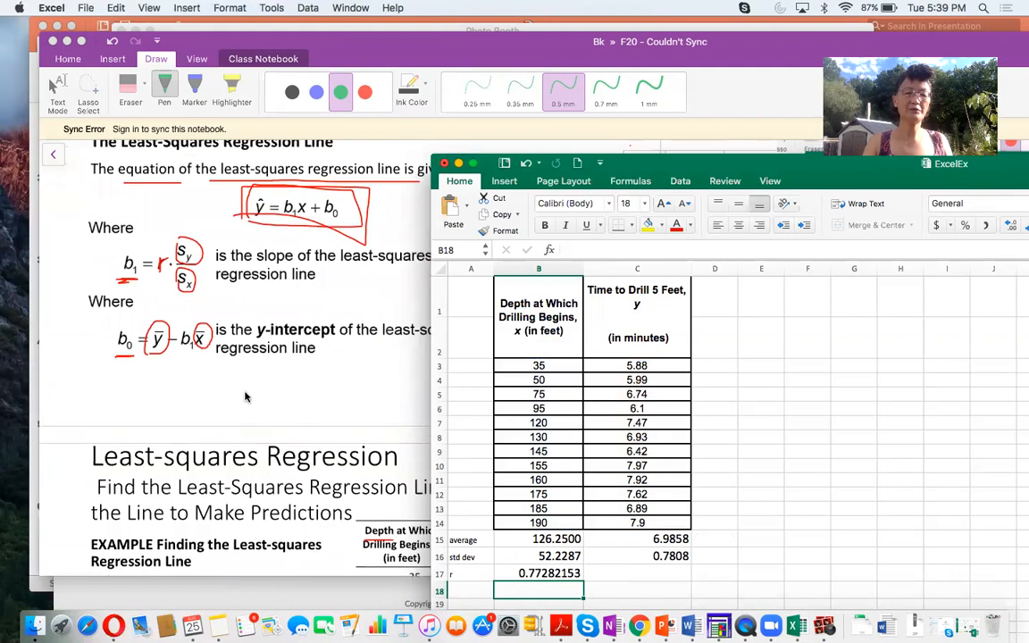
scroll(644, 523, "down", 2)
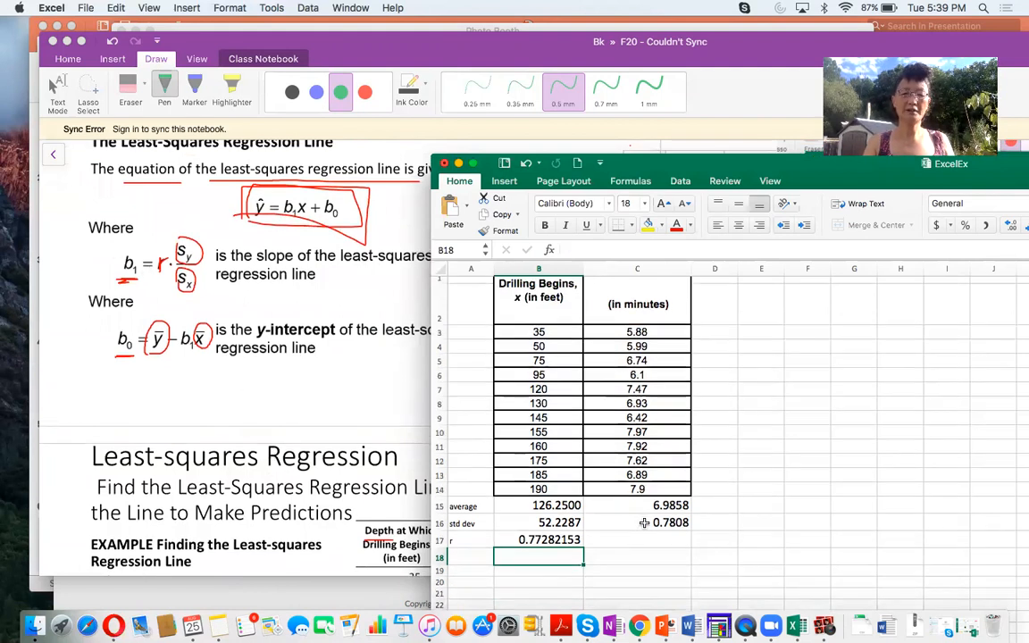
left_click(470, 554)
type("b1")
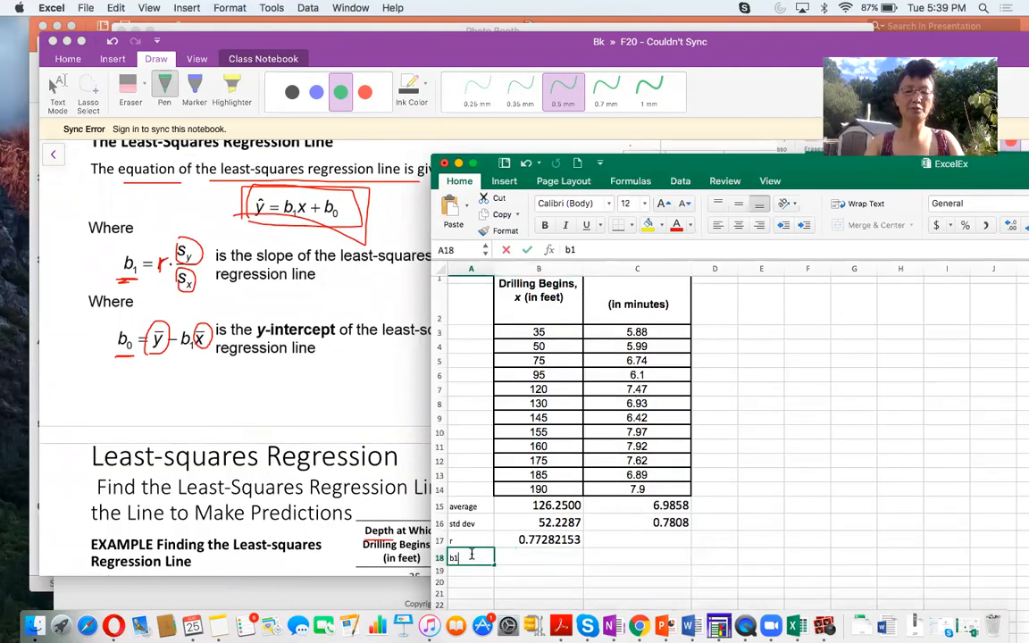
left_click(527, 560)
type("=")
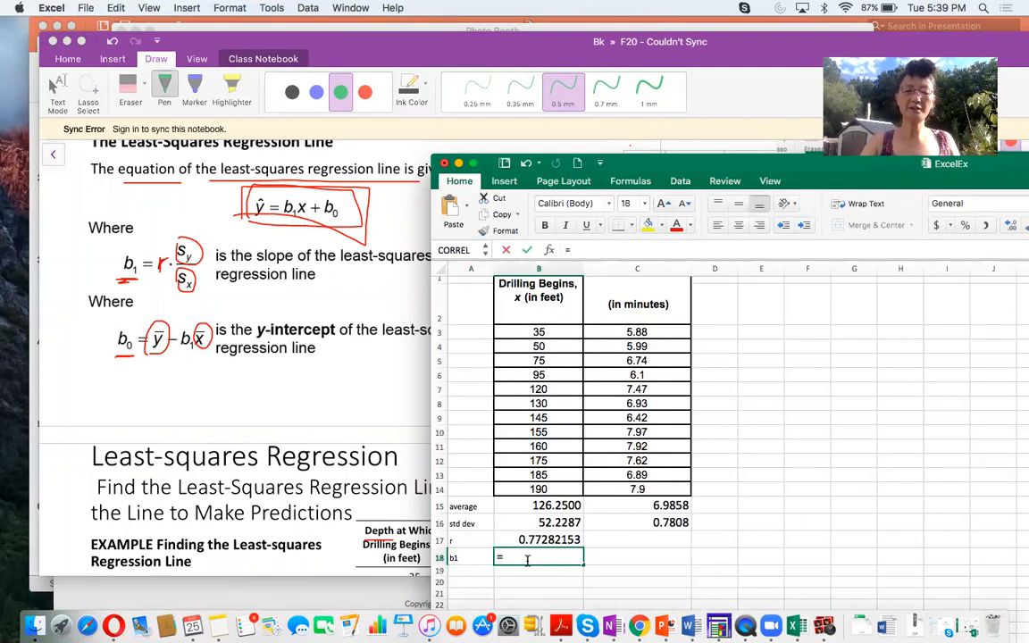
left_click(527, 539)
type("*")
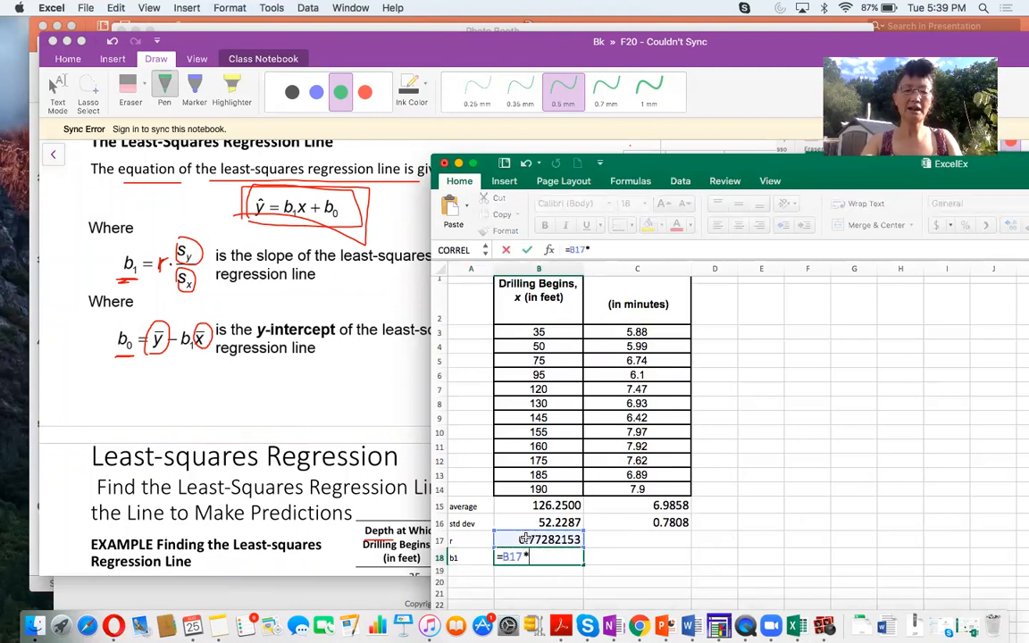
left_click(645, 524)
type("/")
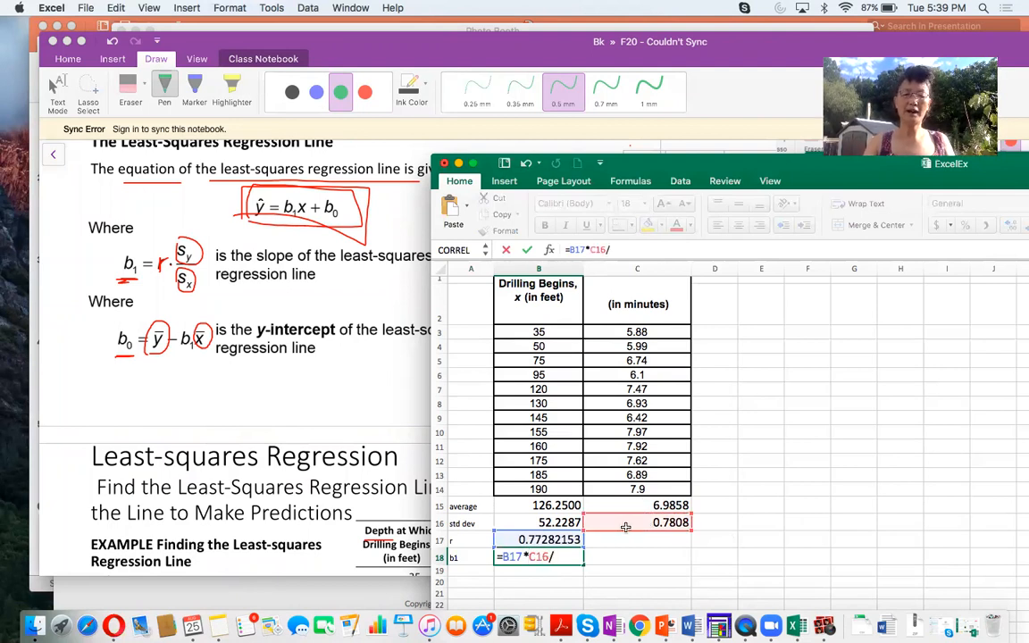
left_click(558, 523)
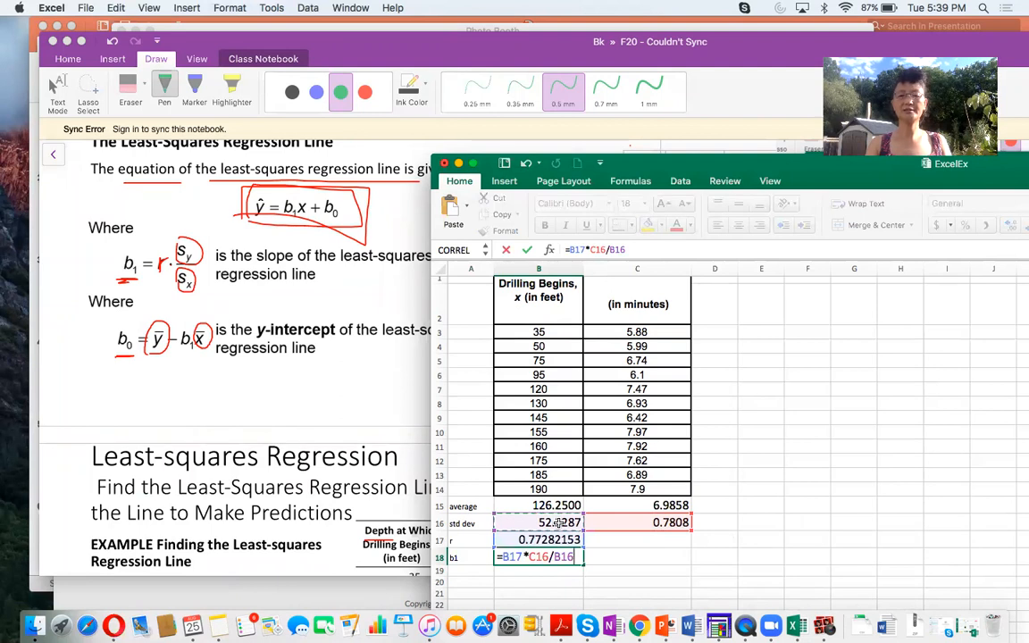
key("Return")
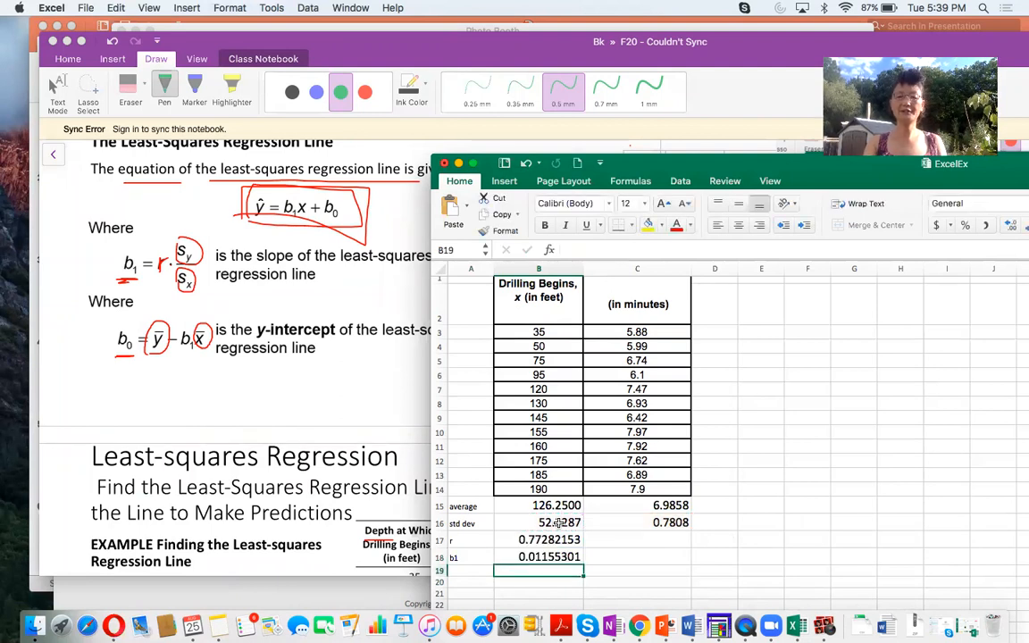
- Label A19 "b0" and calculate the y-intercept in B19 with =C15-B18*B15
left_click(468, 571)
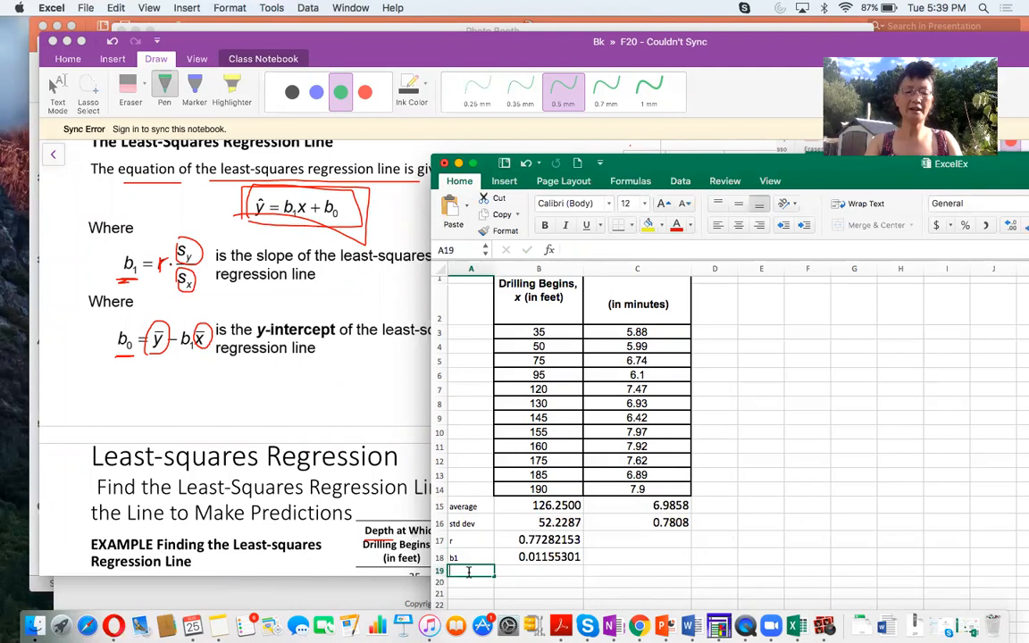
type("b0")
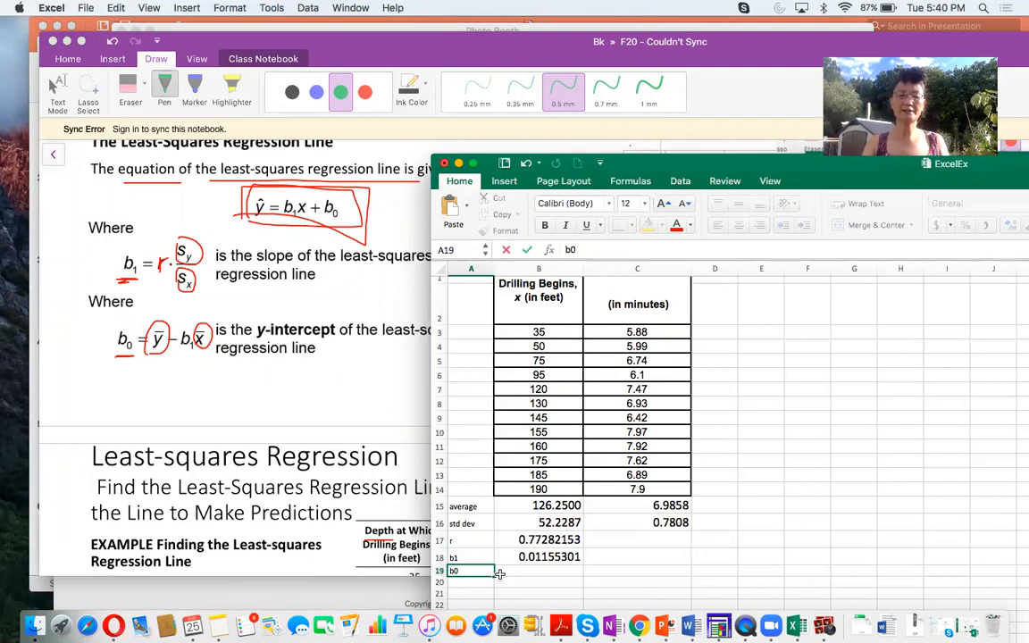
left_click(535, 572)
type("=")
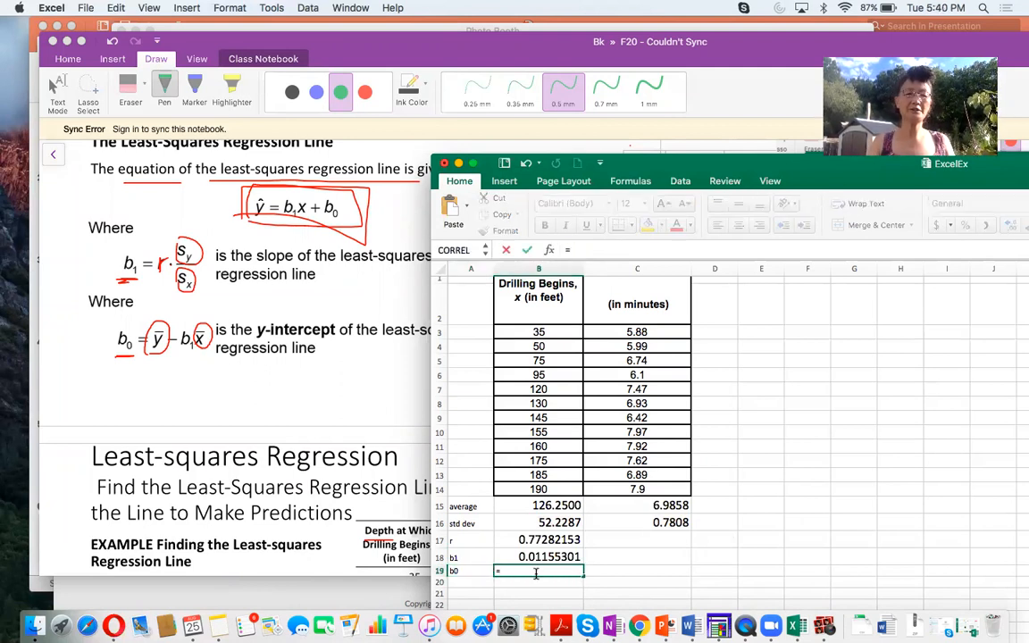
left_click(627, 505)
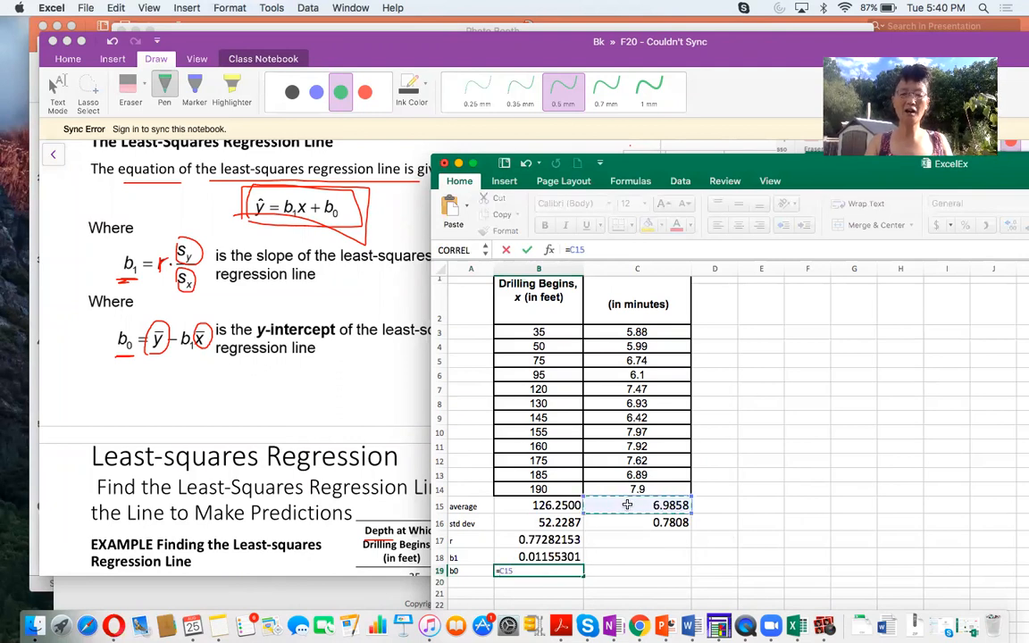
type("-")
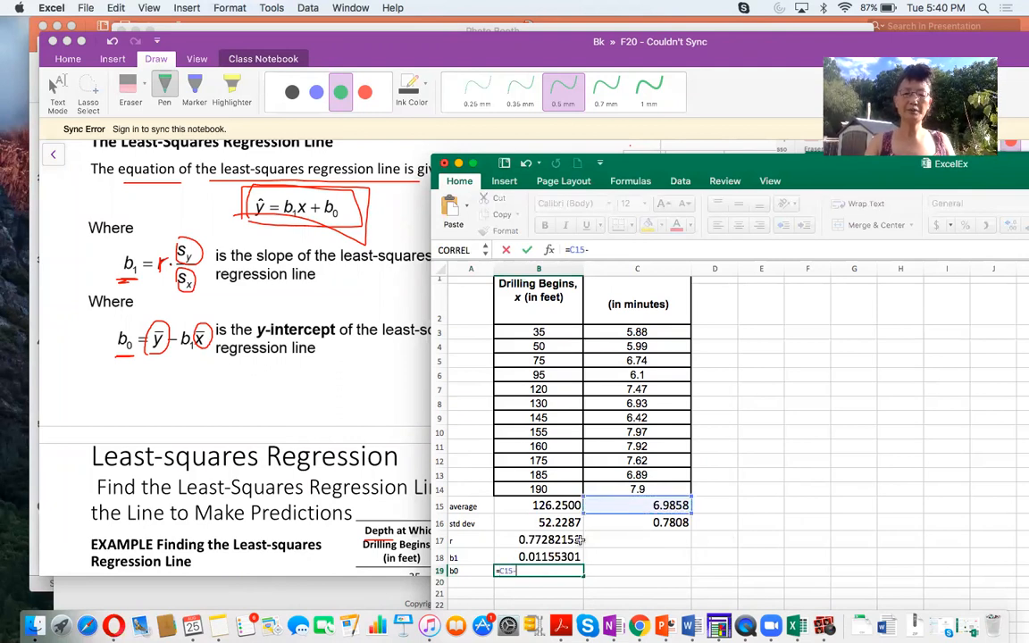
left_click(552, 556)
type("*")
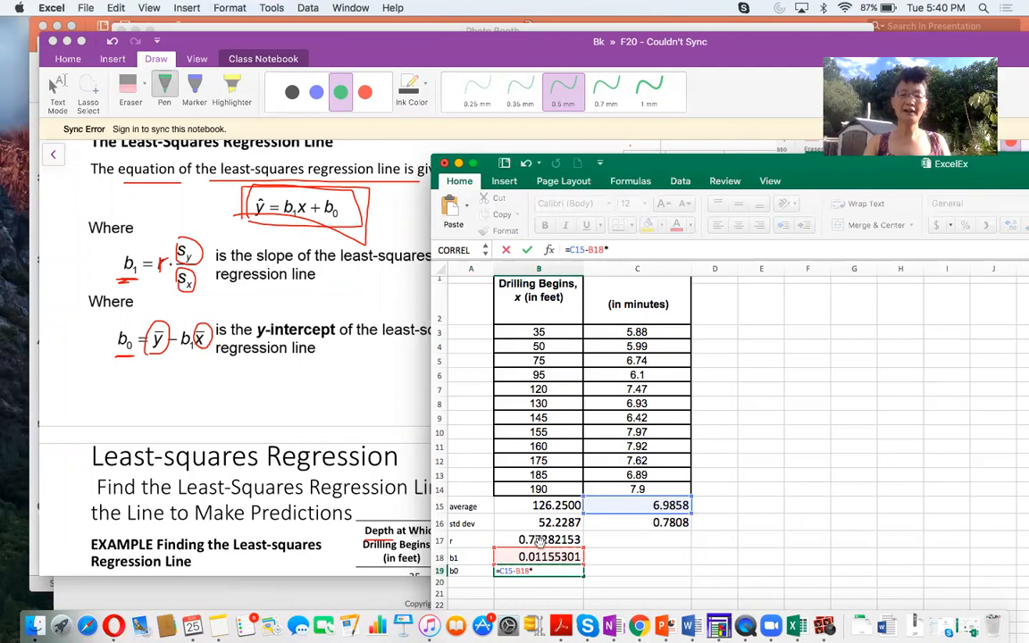
left_click(522, 506)
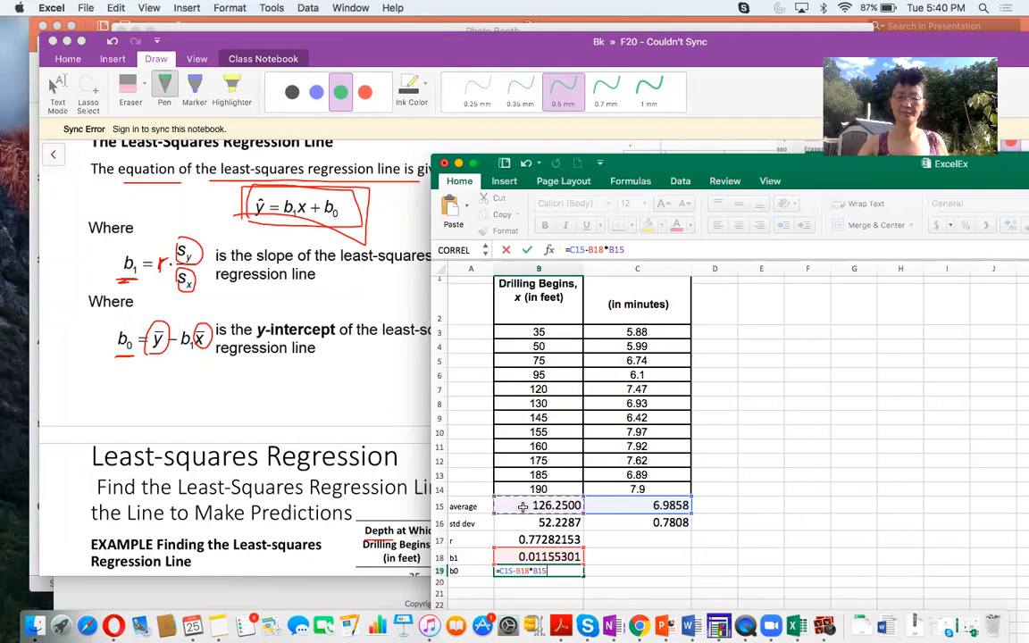
key("Return")
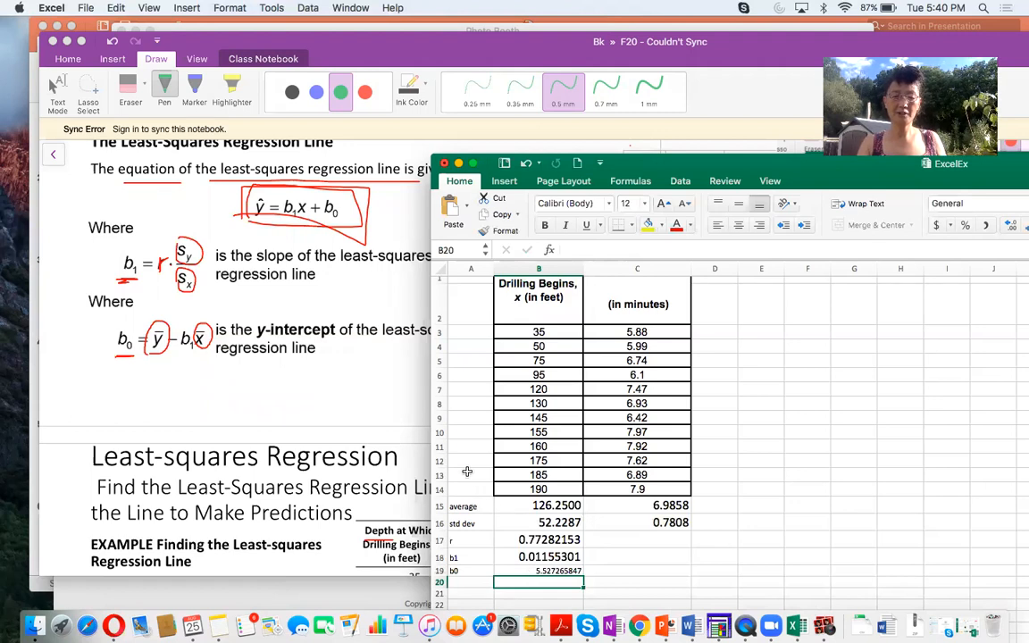
- Copy the drilling table with its statistics, A1:C19, and paste it into the OneNote page beside the drilling data example
left_click(503, 287)
left_click_drag(504, 286, 593, 608)
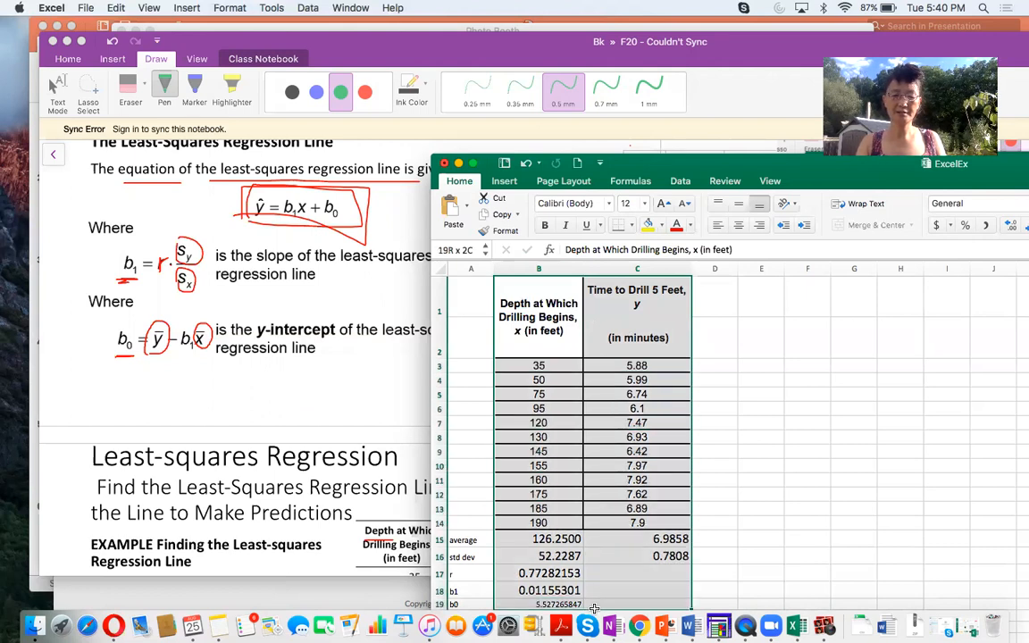
left_click_drag(469, 292, 594, 608)
key("super+c")
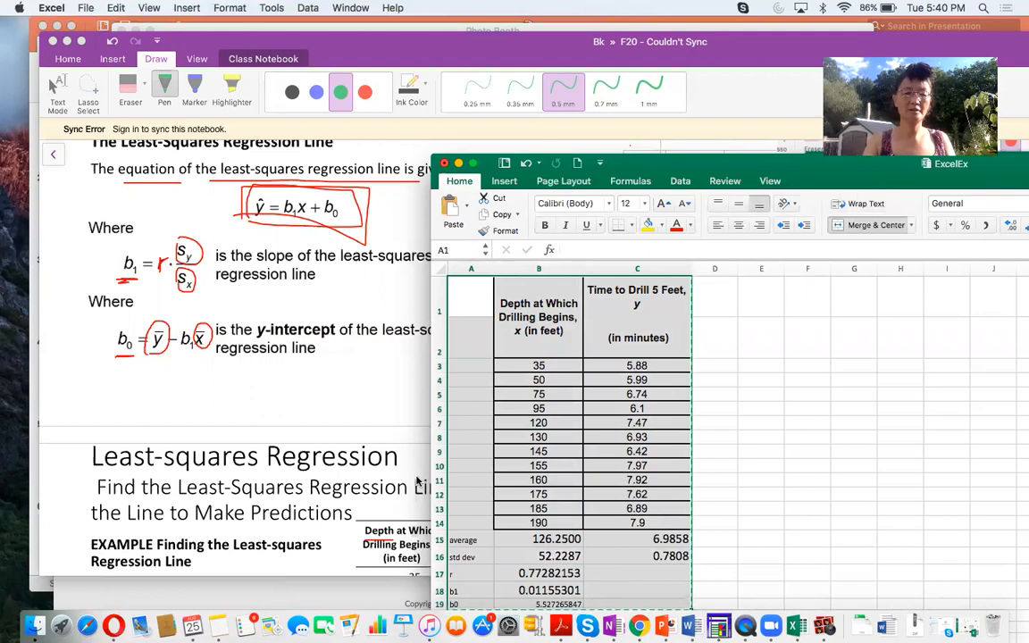
left_click(569, 332)
scroll(617, 449, "down", 5)
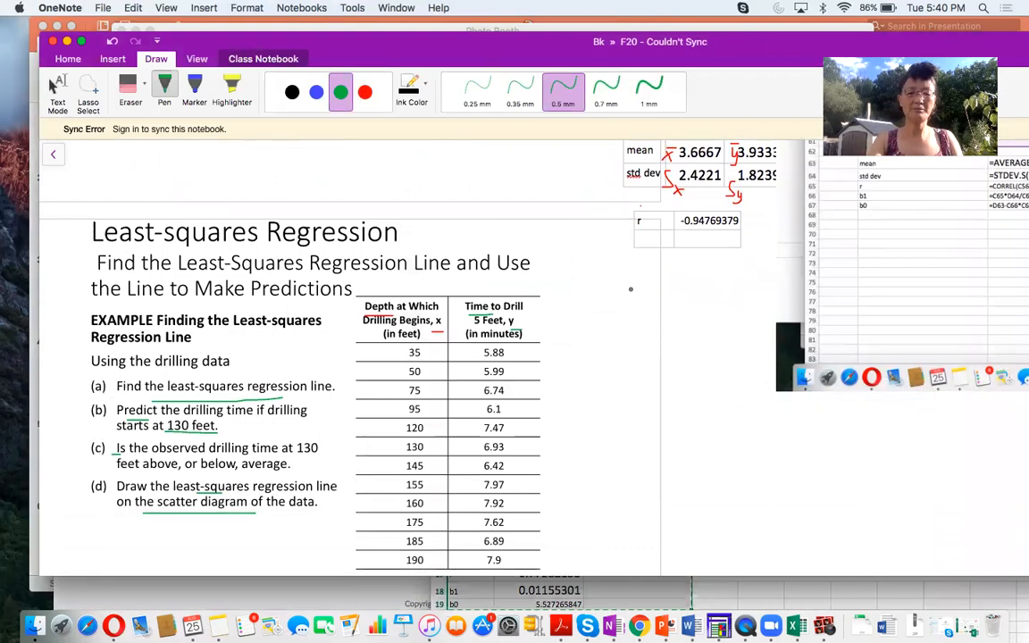
key("super+v")
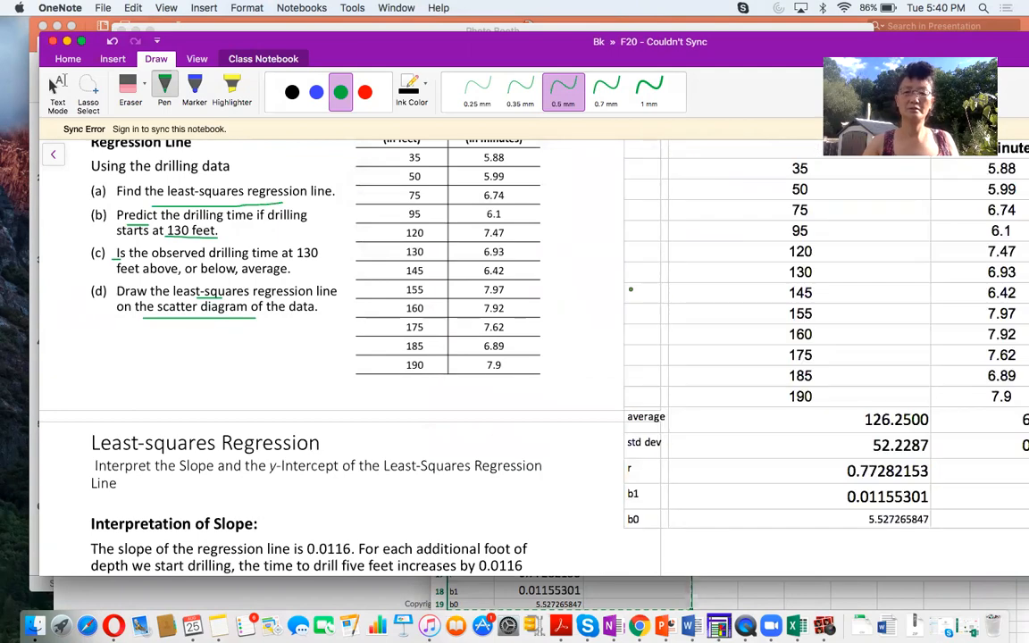
- Underline the b1 and b0 labels in red ink in the pasted drilling statistics table
scroll(696, 304, "up", 4)
scroll(752, 319, "right", 8)
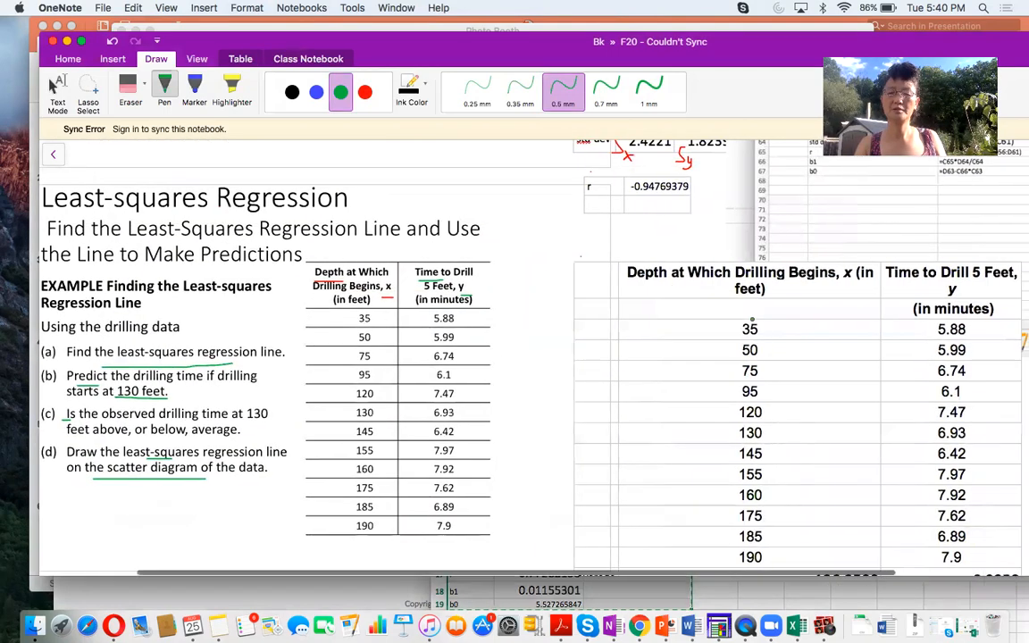
scroll(752, 319, "down", 4)
scroll(752, 319, "left", 6)
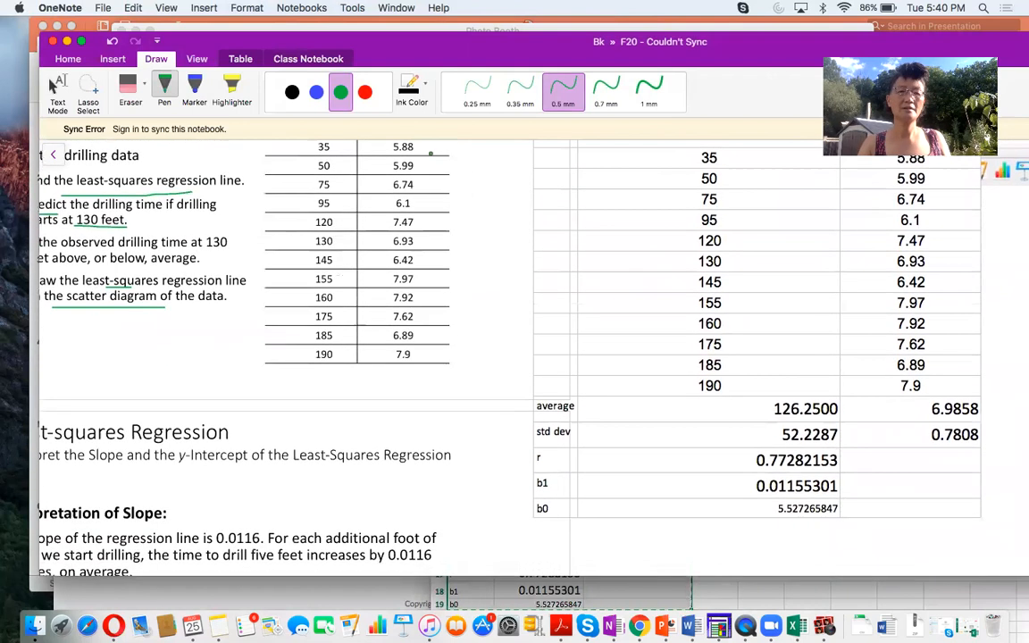
left_click(364, 92)
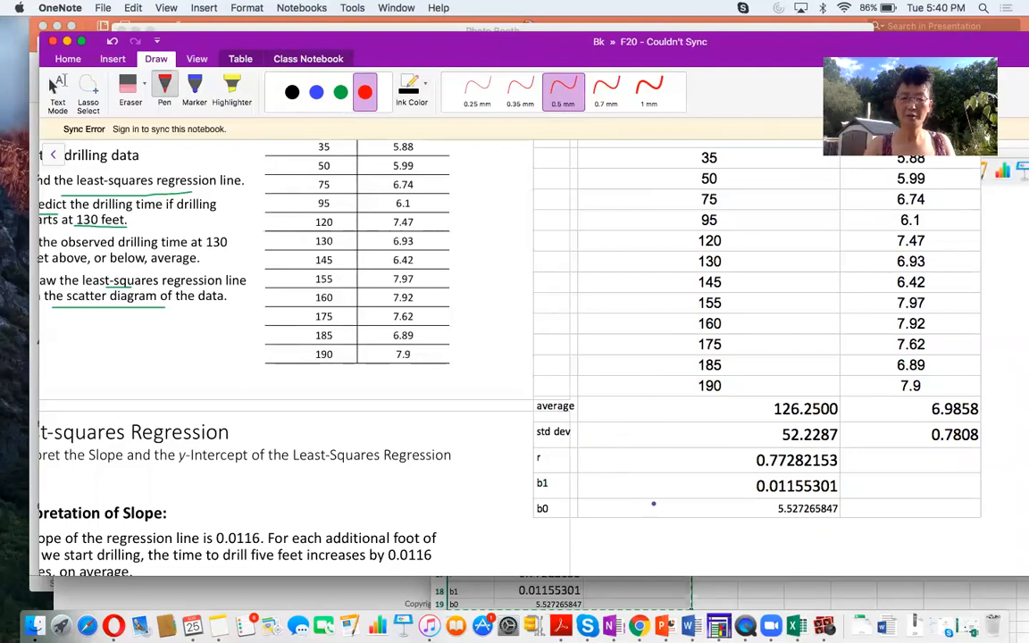
mouse_move(535, 492)
left_mouse_down()
mouse_move(560, 492)
mouse_move(555, 516)
left_mouse_up()
- Handwrite the general regression equation ŷ = b₁x + b₀ in red below the pasted table
scroll(388, 472, "left", 3)
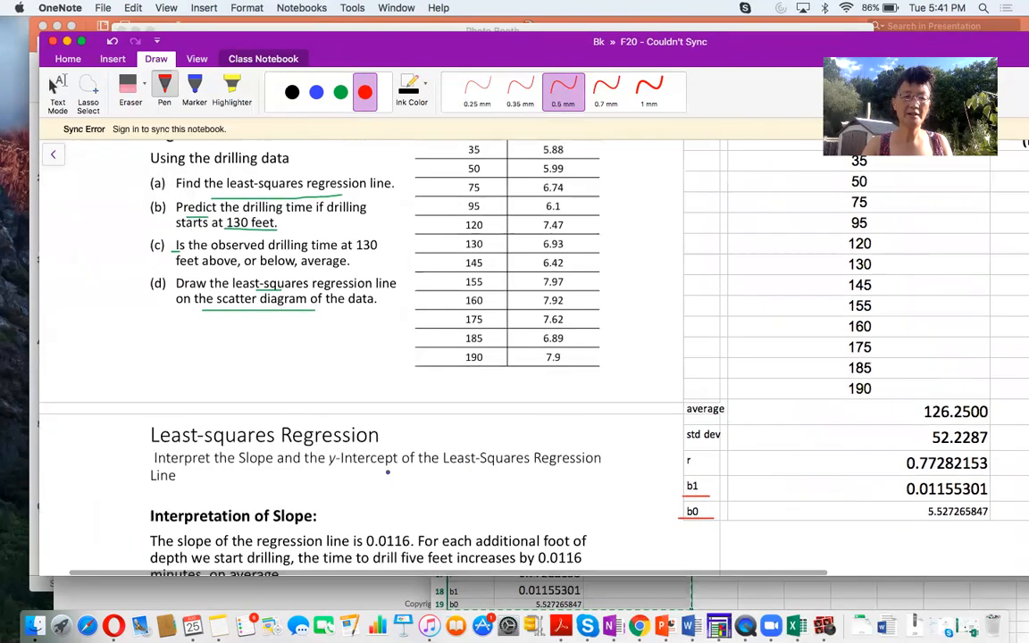
scroll(388, 471, "down", 3)
scroll(388, 471, "down", 1)
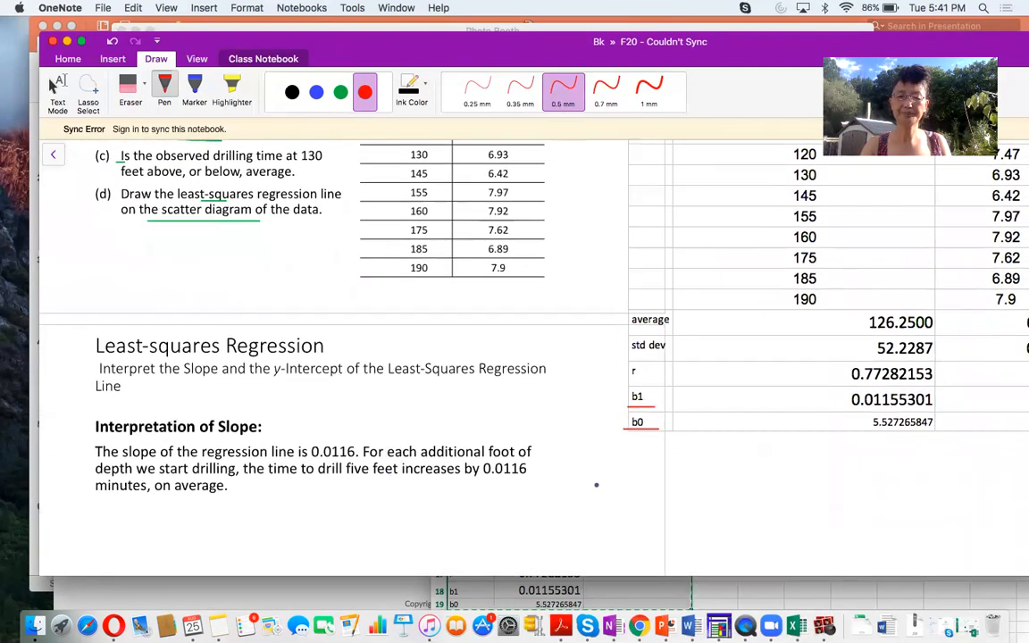
mouse_move(694, 457)
left_mouse_down()
mouse_move(698, 477)
mouse_move(707, 444)
mouse_move(764, 476)
left_mouse_up()
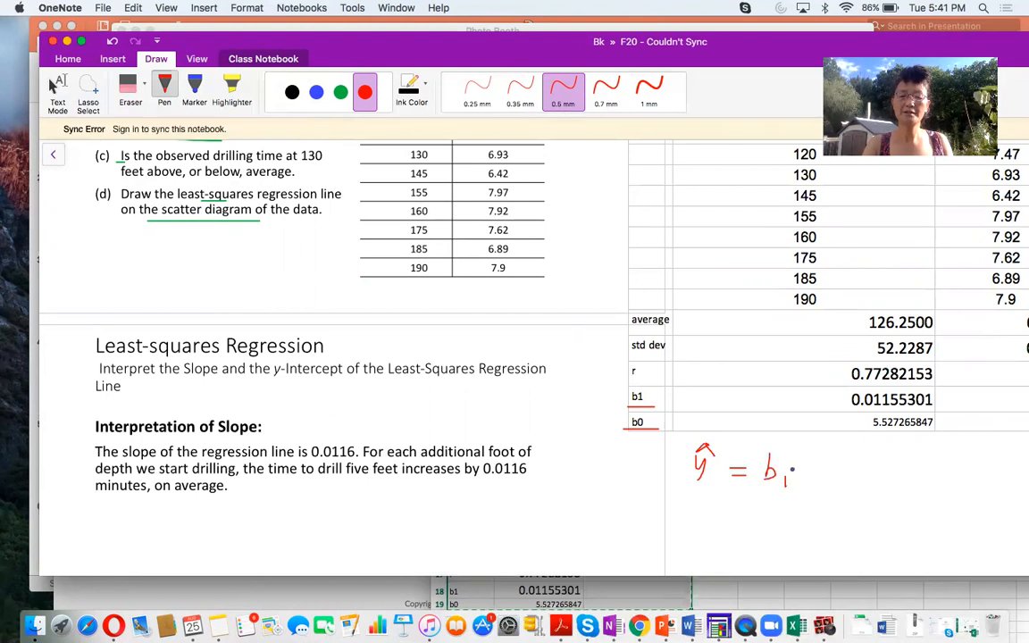
scroll(555, 376, "up", 10)
scroll(555, 376, "up", 3)
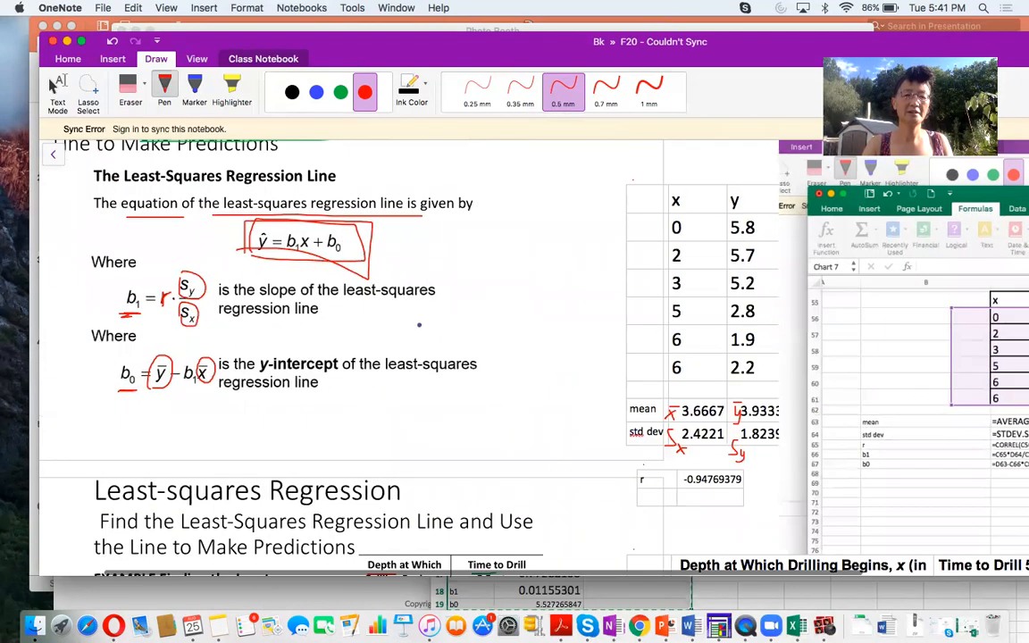
scroll(617, 392, "down", 13)
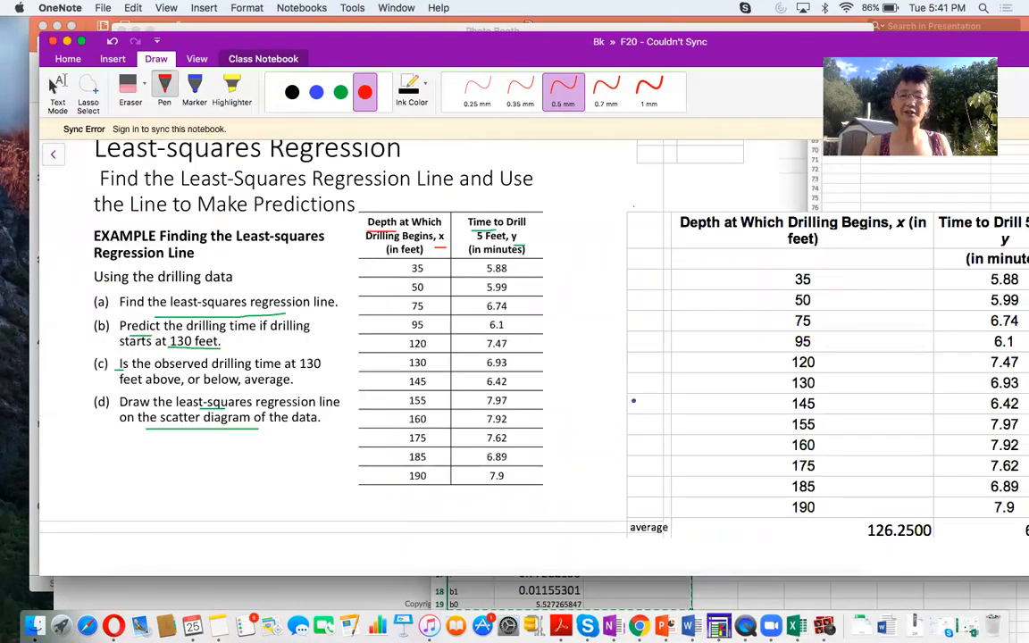
mouse_move(800, 473)
left_mouse_down()
mouse_move(789, 472)
mouse_move(824, 477)
mouse_move(855, 456)
mouse_move(853, 473)
left_mouse_up()
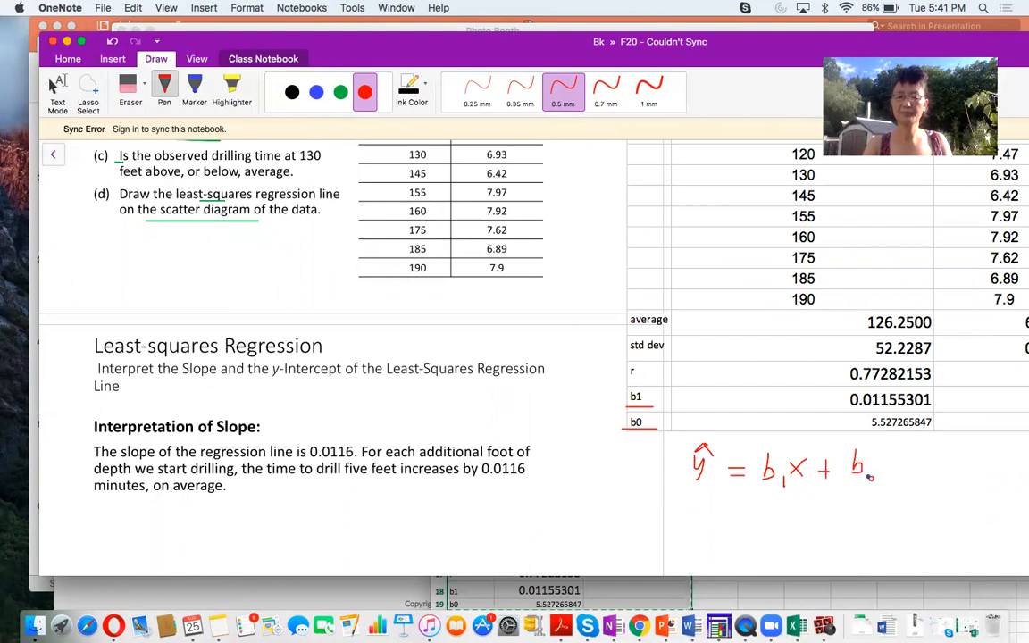
- Handwrite the equation with its calculated coefficients, = 0.0115x + 5.5272, beneath the general form
left_click_drag(731, 512, 749, 518)
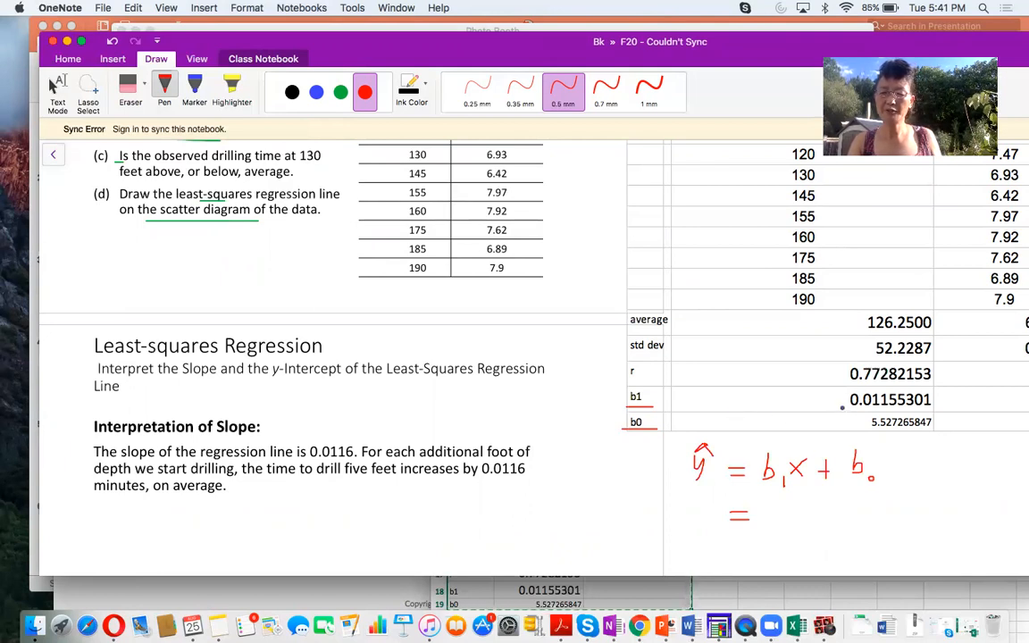
mouse_move(767, 516)
left_mouse_down()
mouse_move(768, 529)
mouse_move(803, 528)
mouse_move(809, 518)
left_mouse_up()
left_click(788, 527)
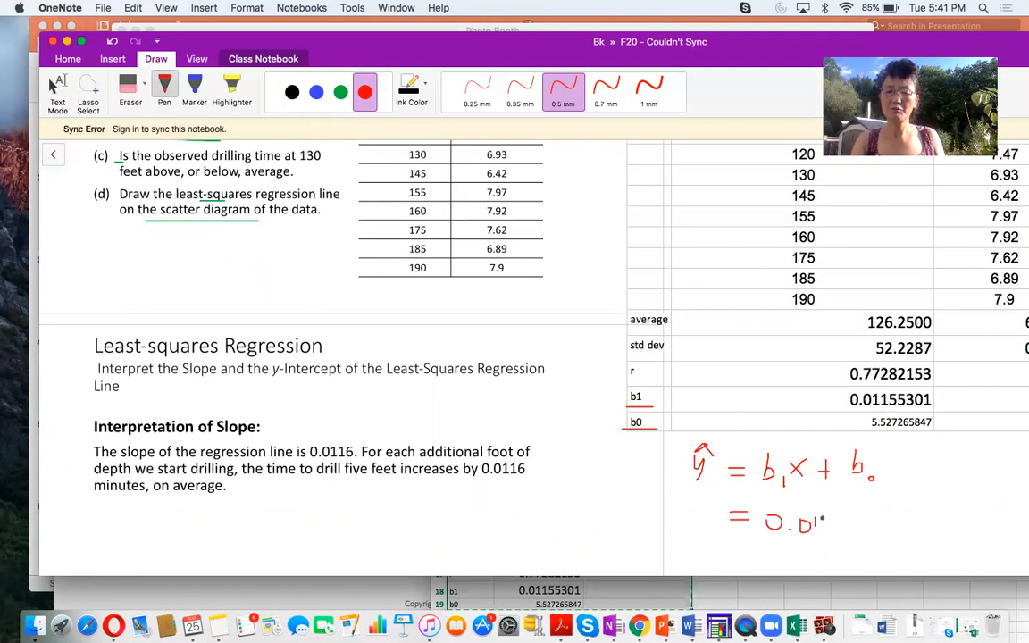
mouse_move(832, 517)
left_mouse_down()
mouse_move(863, 532)
mouse_move(853, 533)
mouse_move(896, 530)
mouse_move(887, 539)
left_mouse_up()
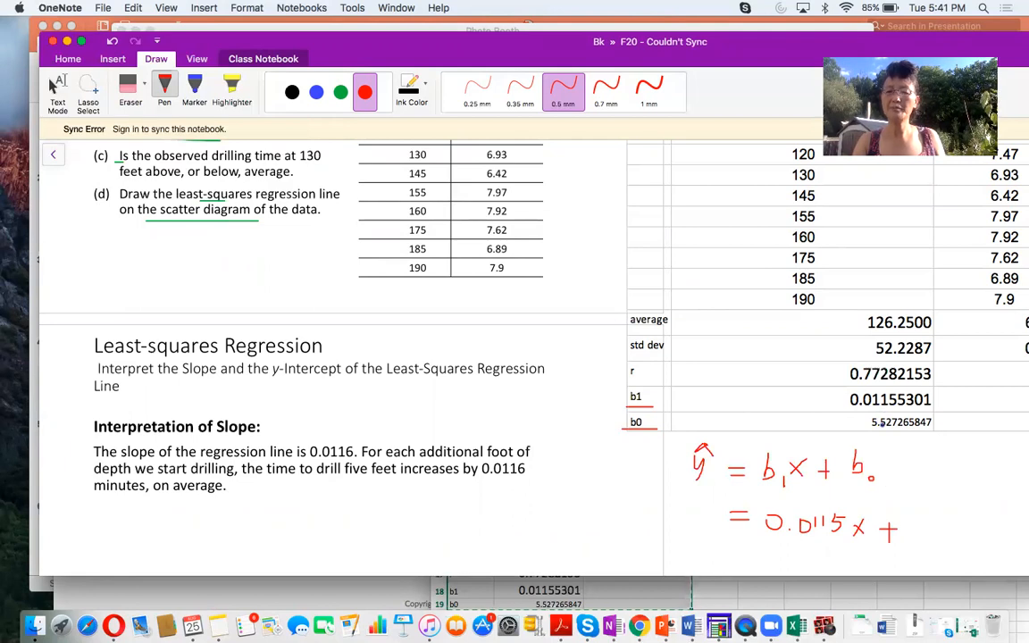
mouse_move(905, 518)
left_mouse_down()
mouse_move(903, 536)
mouse_move(917, 518)
left_mouse_up()
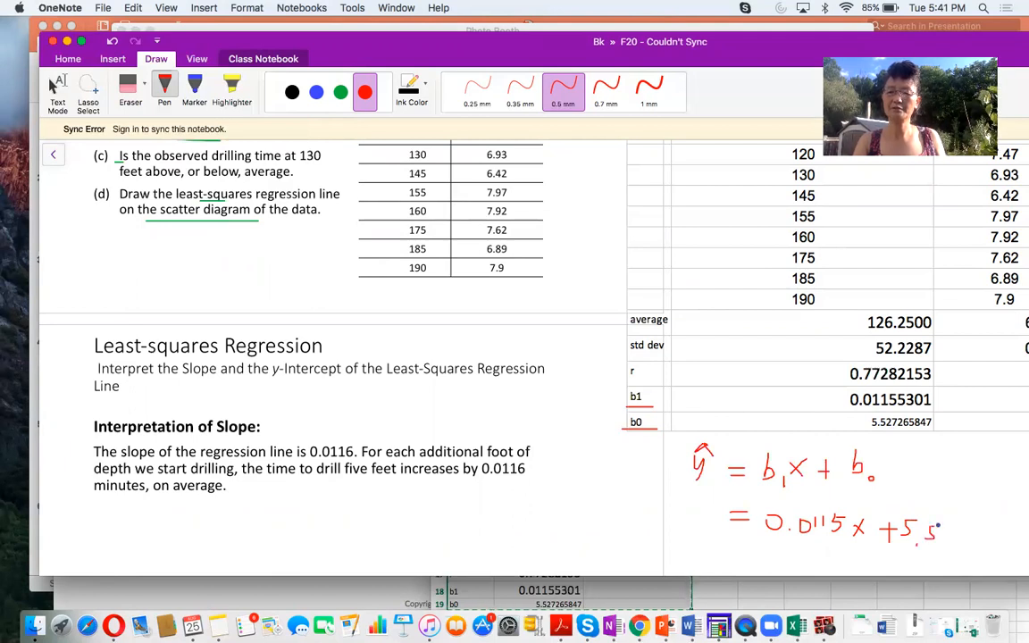
left_click_drag(946, 527, 980, 539)
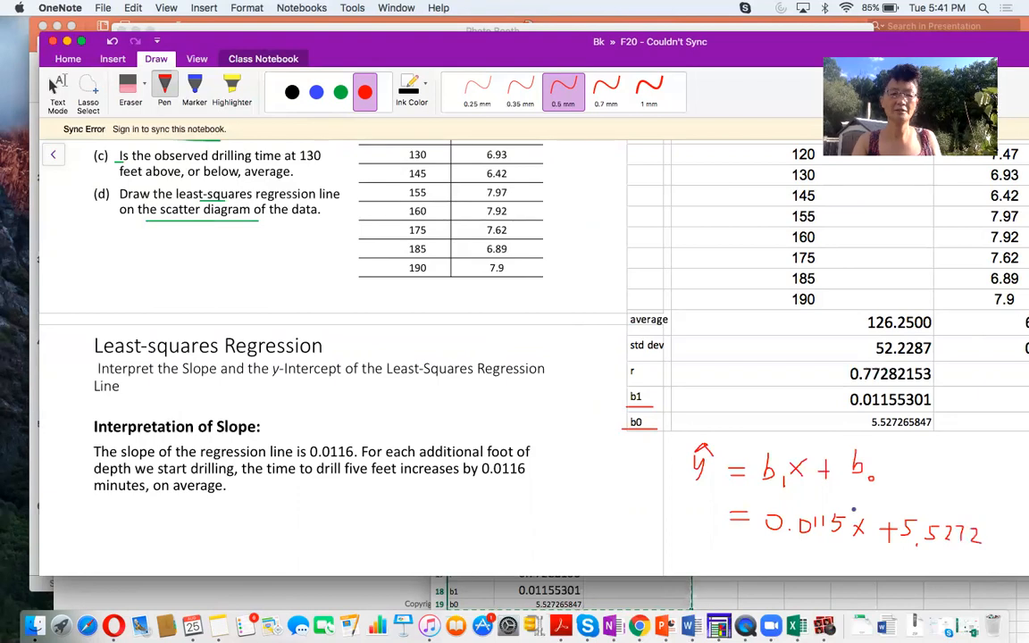
- Tick off part (a) of the drilling data example in red ink
scroll(196, 317, "up", 5)
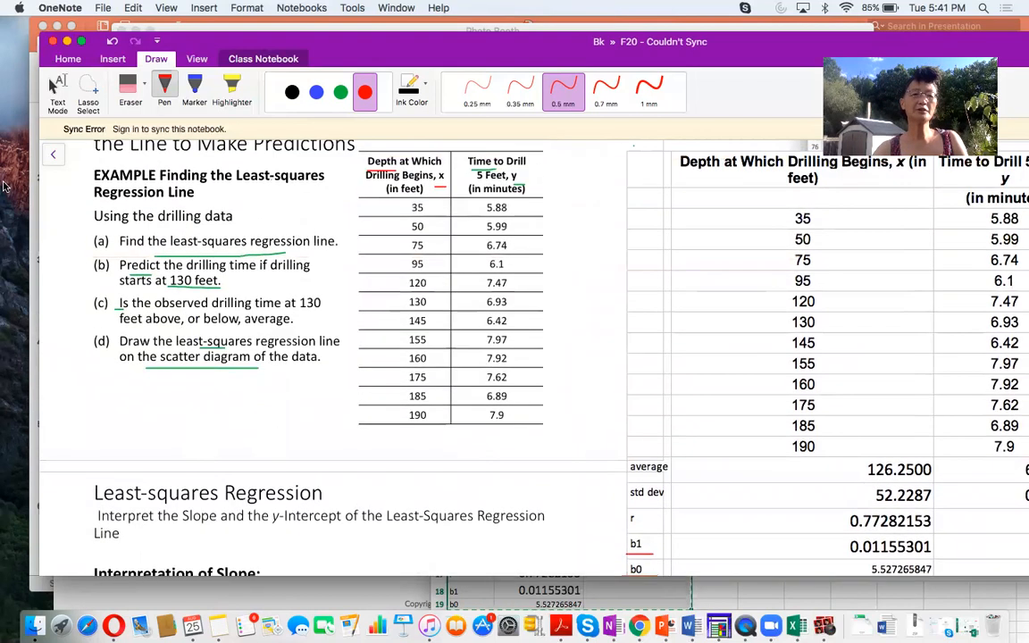
left_click_drag(96, 243, 122, 232)
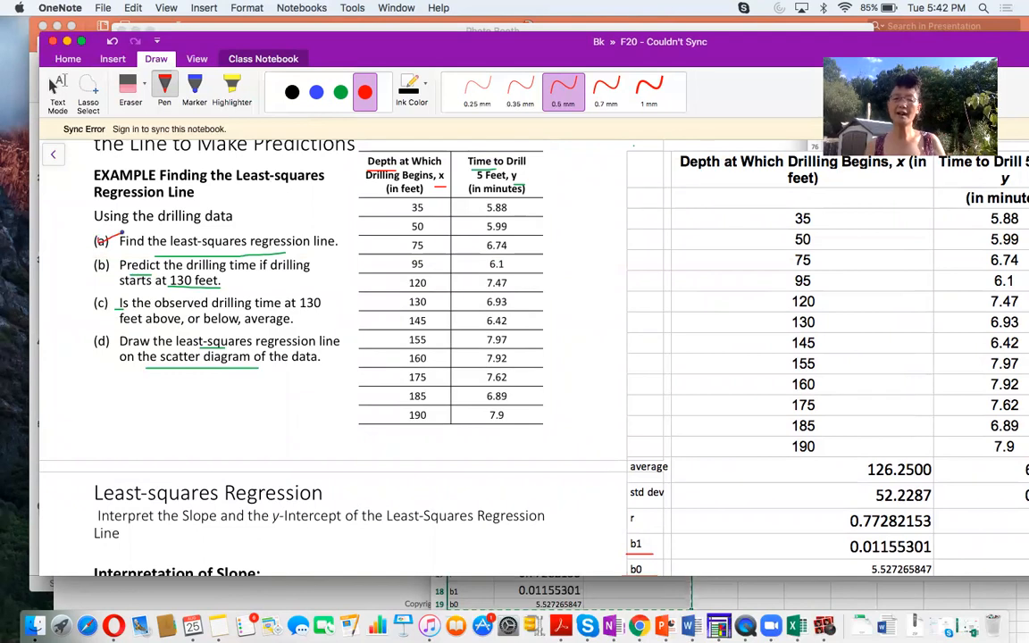
scroll(373, 348, "down", 7)
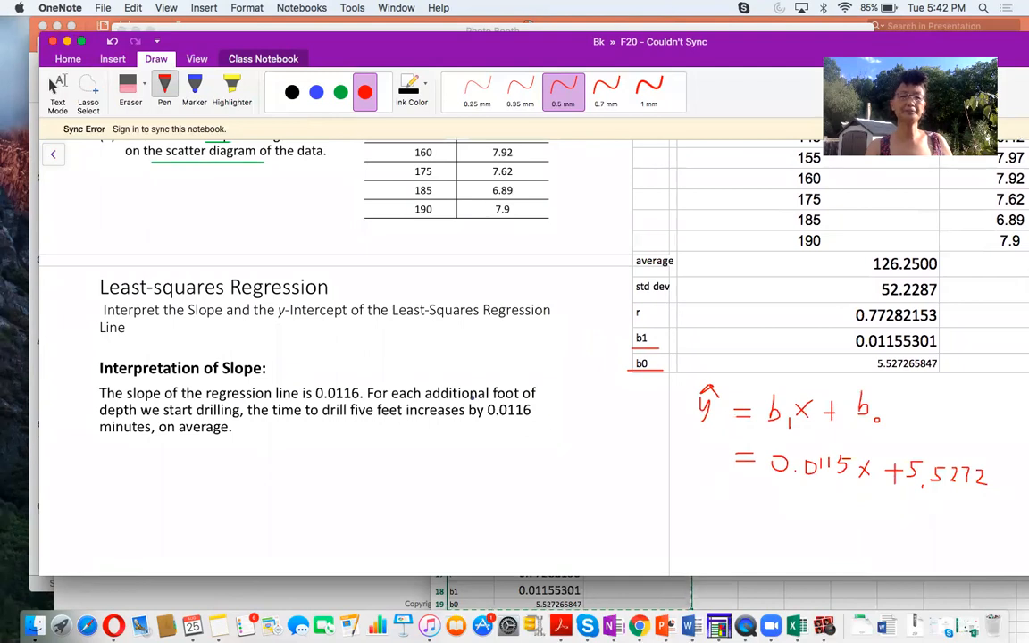
scroll(471, 394, "up", 4)
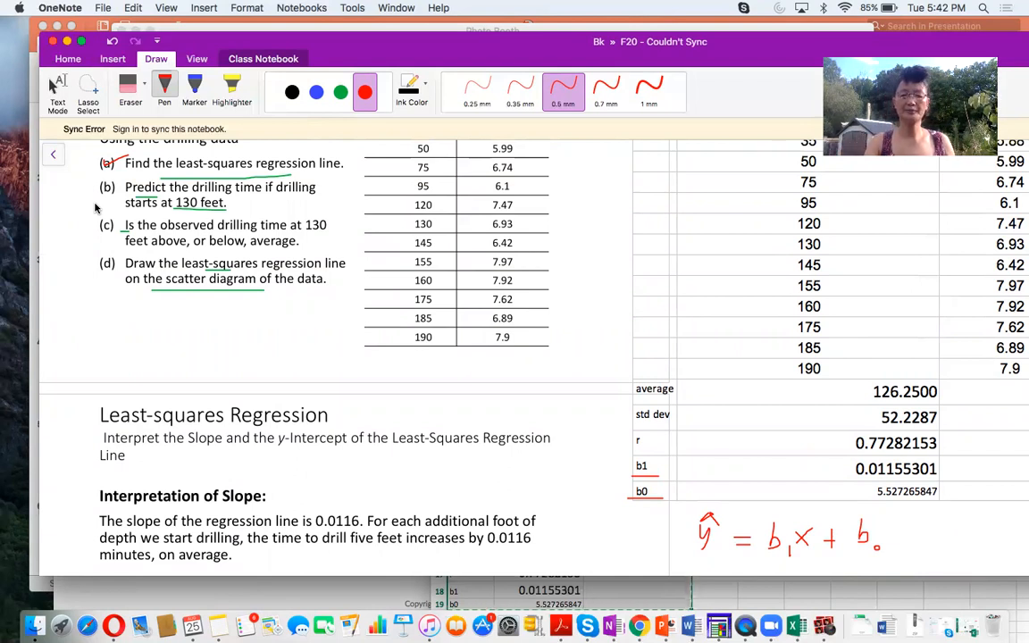
- Draw a red arrow pointing up to the x in the regression equation and write 130 beneath it
left_click_drag(545, 58, 508, 49)
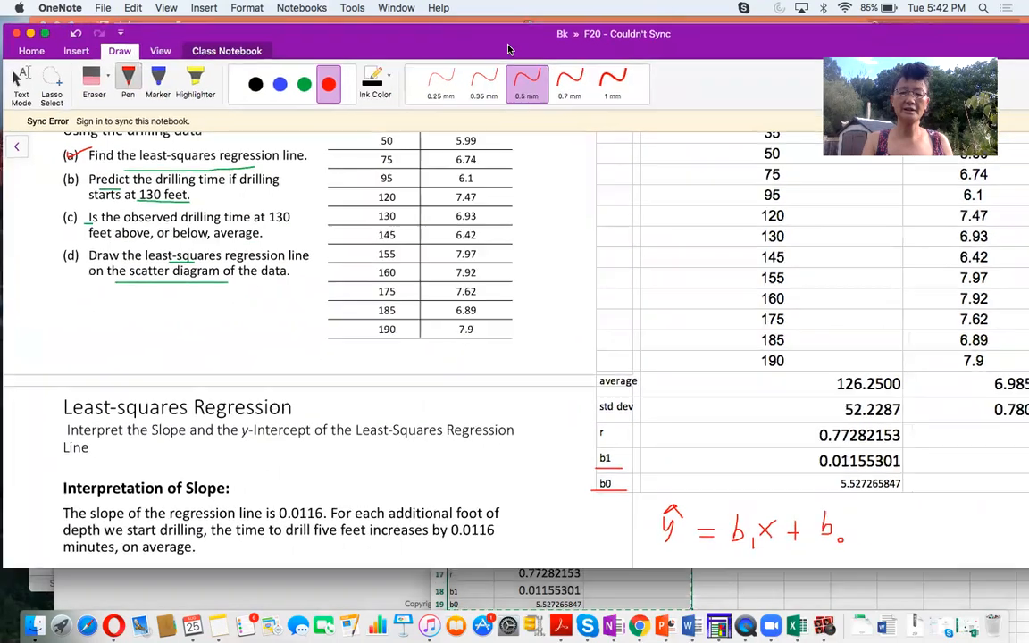
scroll(822, 474, "down", 4)
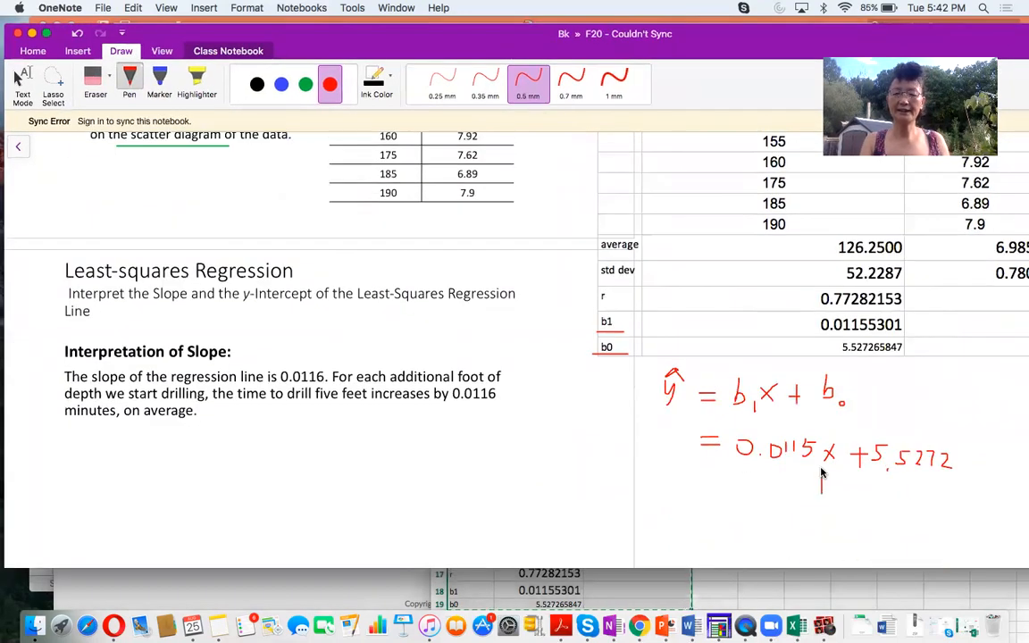
scroll(570, 425, "up", 3)
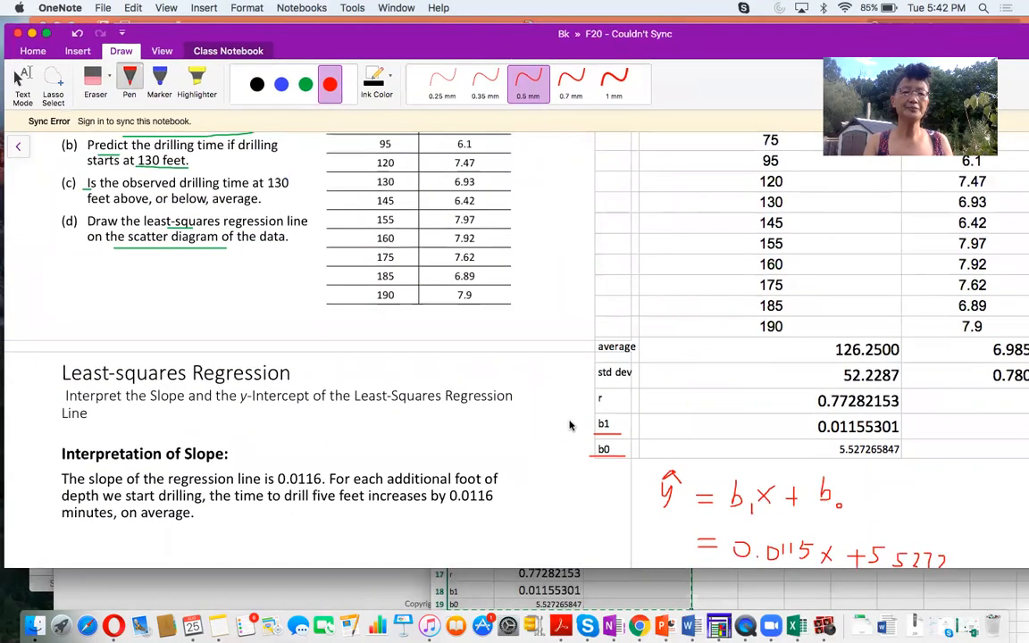
scroll(758, 429, "down", 7)
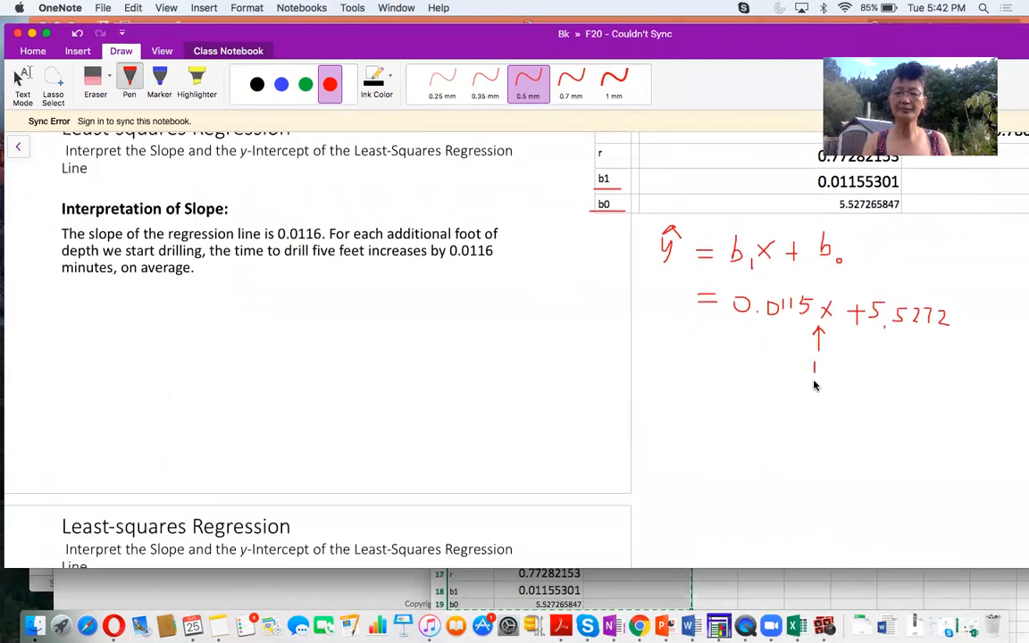
mouse_move(819, 363)
left_mouse_down()
mouse_move(822, 378)
mouse_move(836, 376)
left_mouse_up()
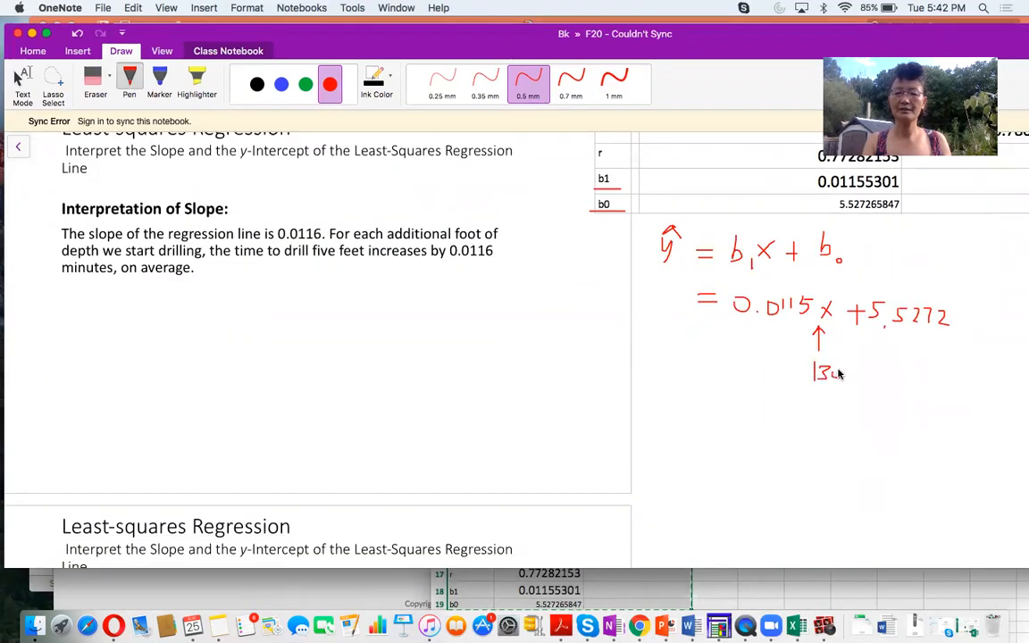
- Switch to the Excel workbook and enter the drilling depth 130 in A20, below the b0 label
left_click_drag(700, 38, 638, 37)
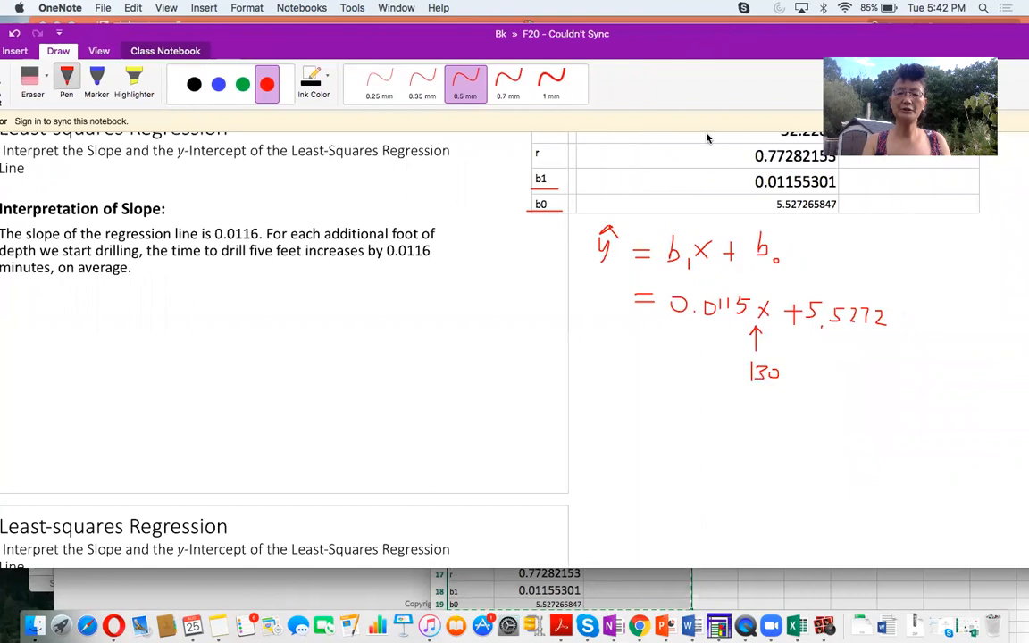
left_click(701, 592)
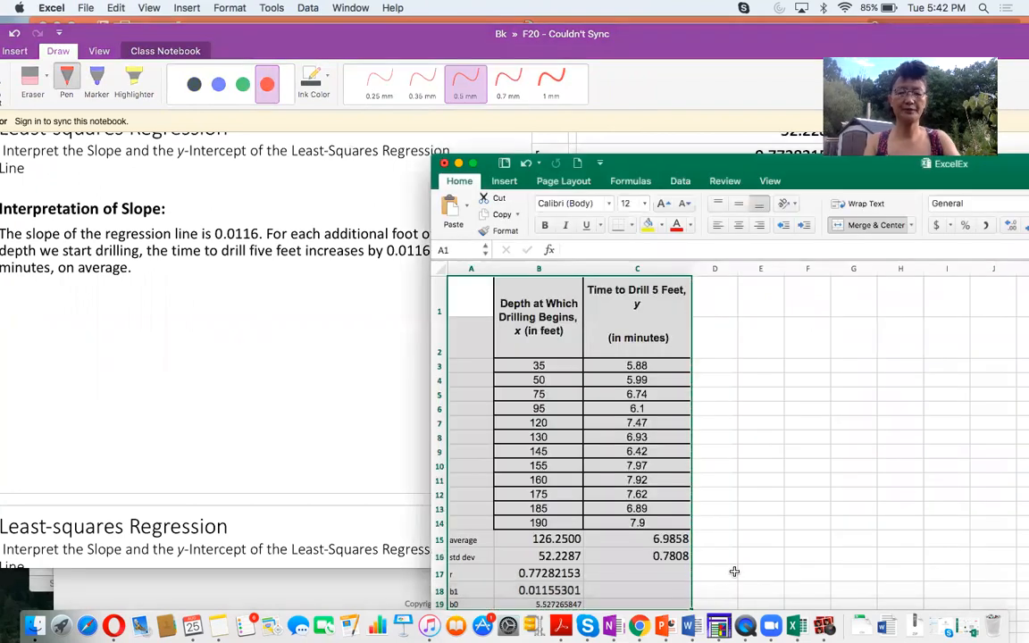
scroll(734, 571, "down", 3)
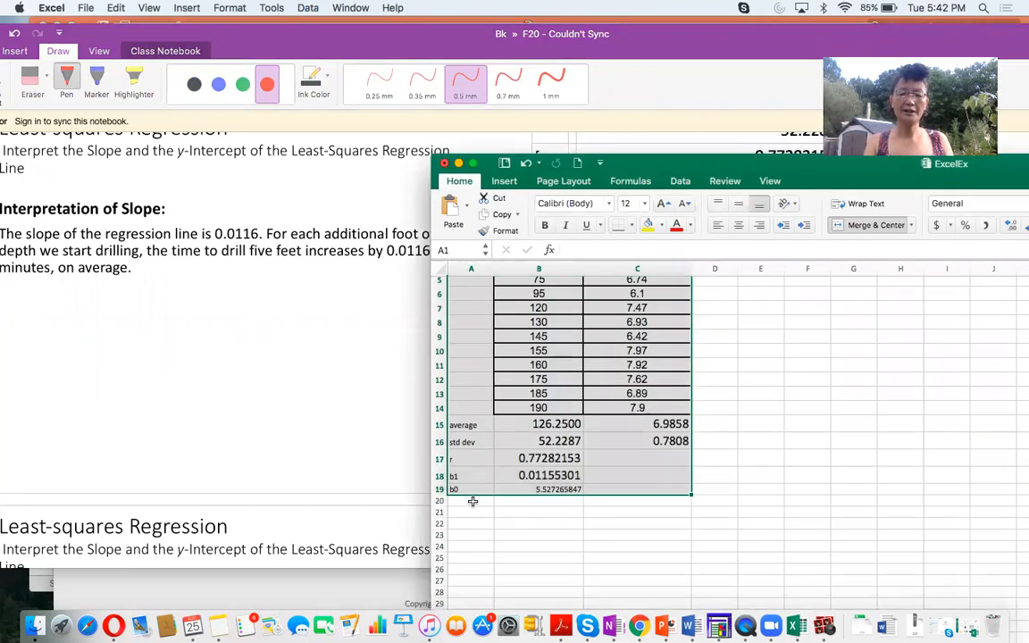
left_click(536, 508)
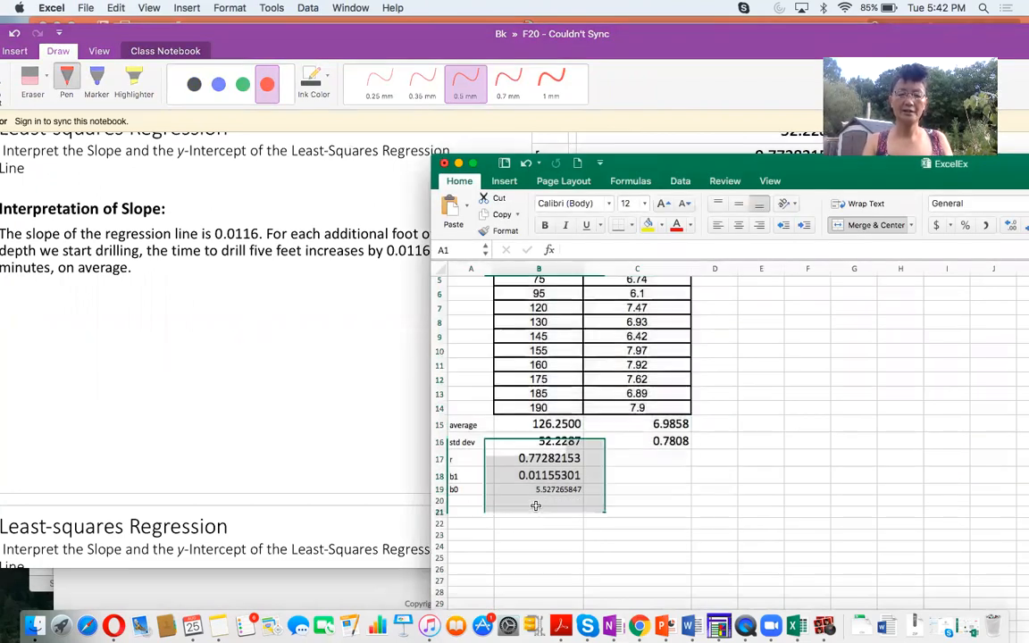
left_click(470, 501)
type("13")
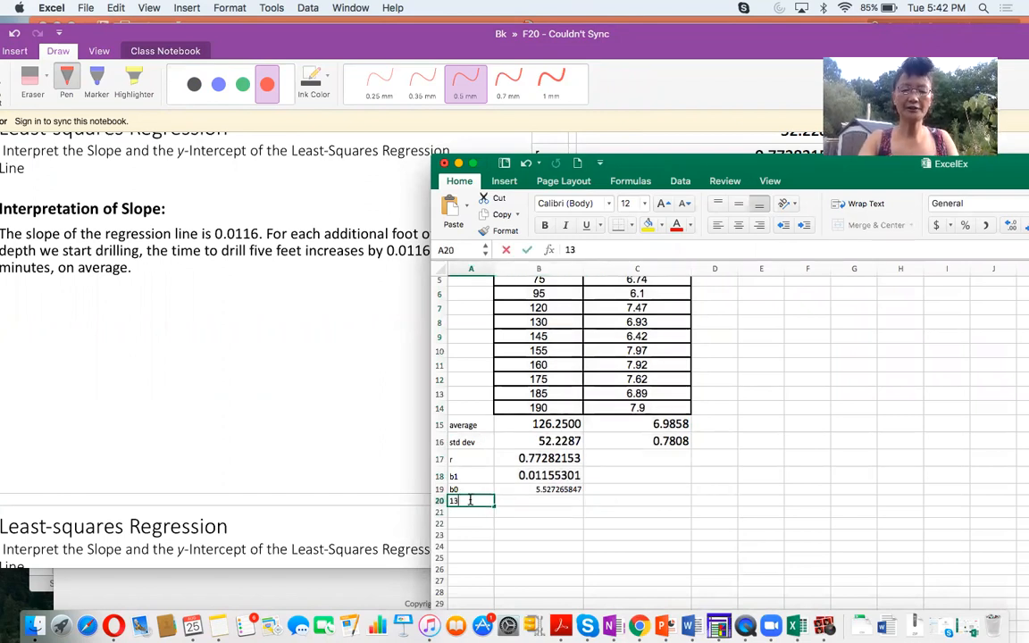
type("0")
left_click(539, 489)
- Calculate the predicted drilling time for that depth in B20 with =B18*A20+B19
left_click(529, 502)
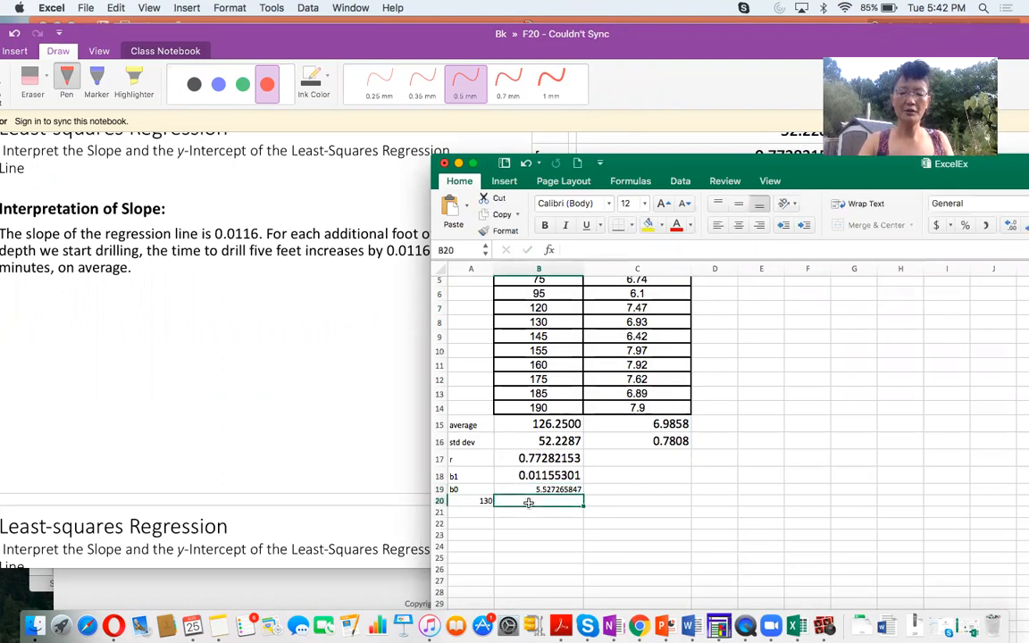
type("=")
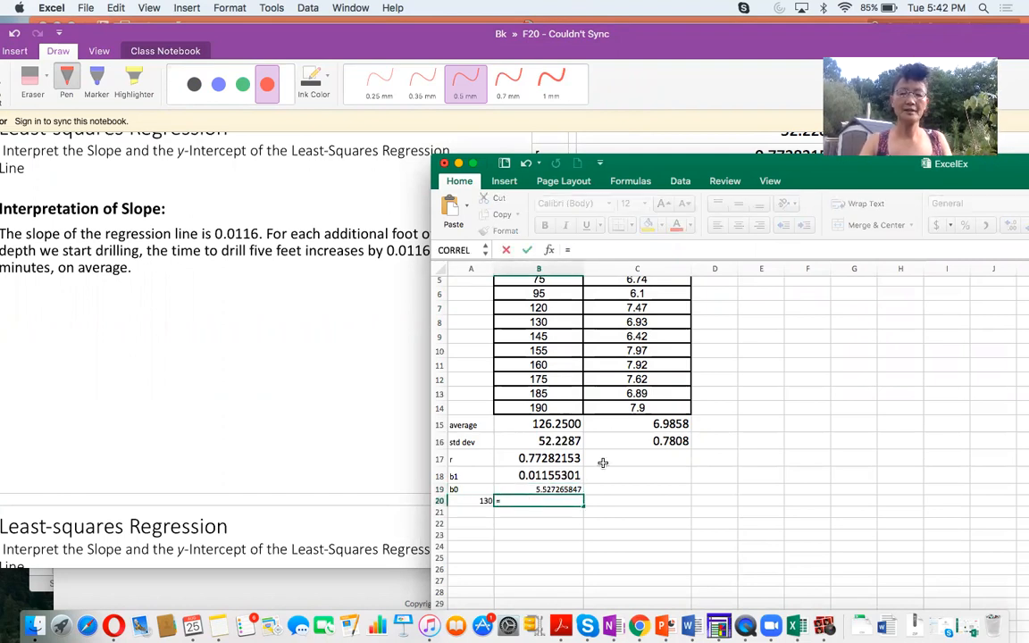
left_click(558, 476)
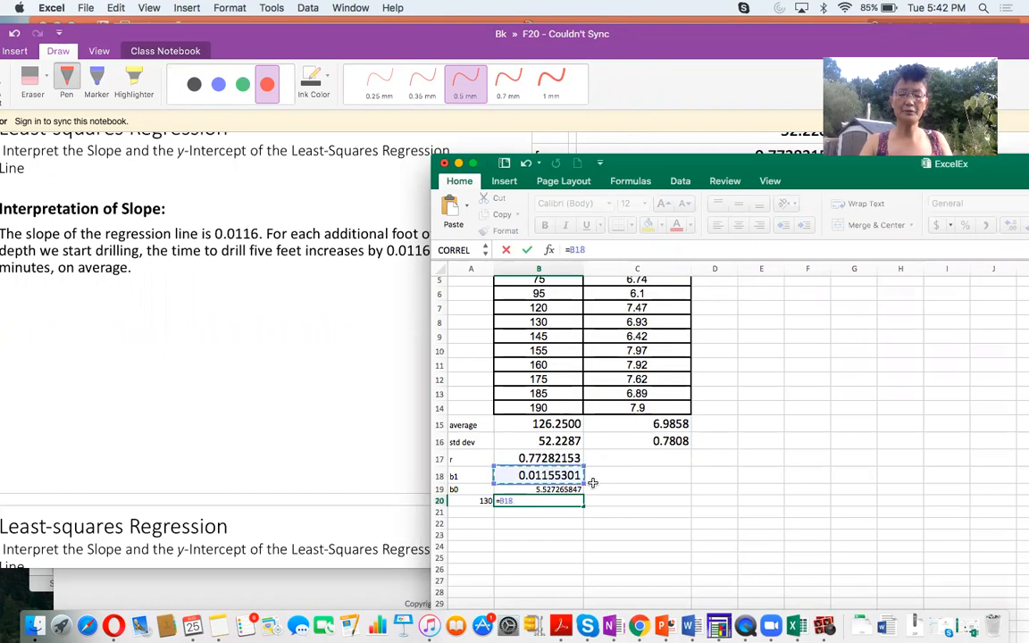
type("*")
left_click(473, 502)
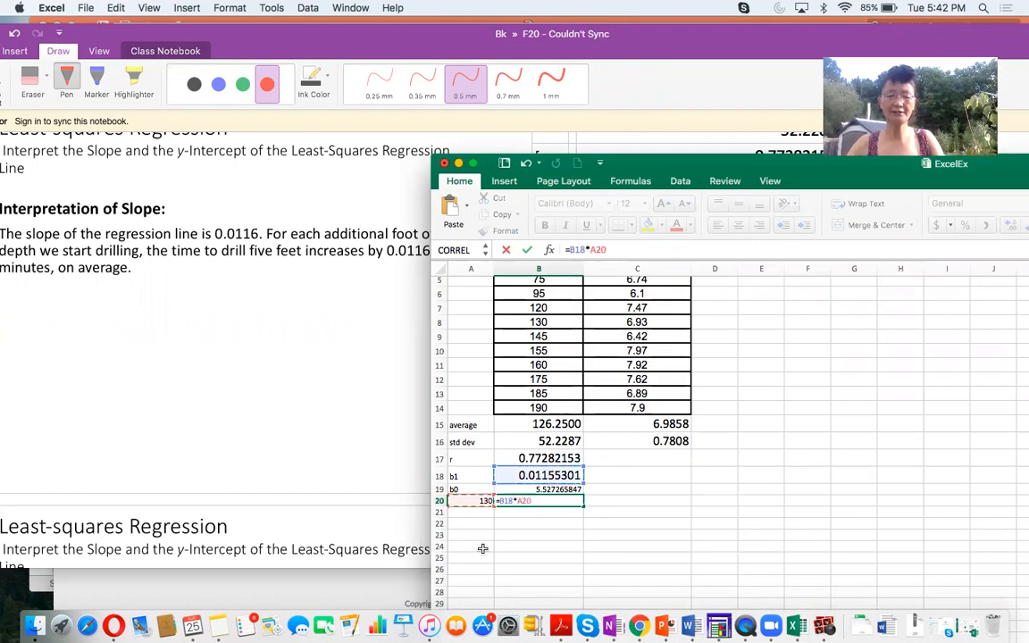
type("+")
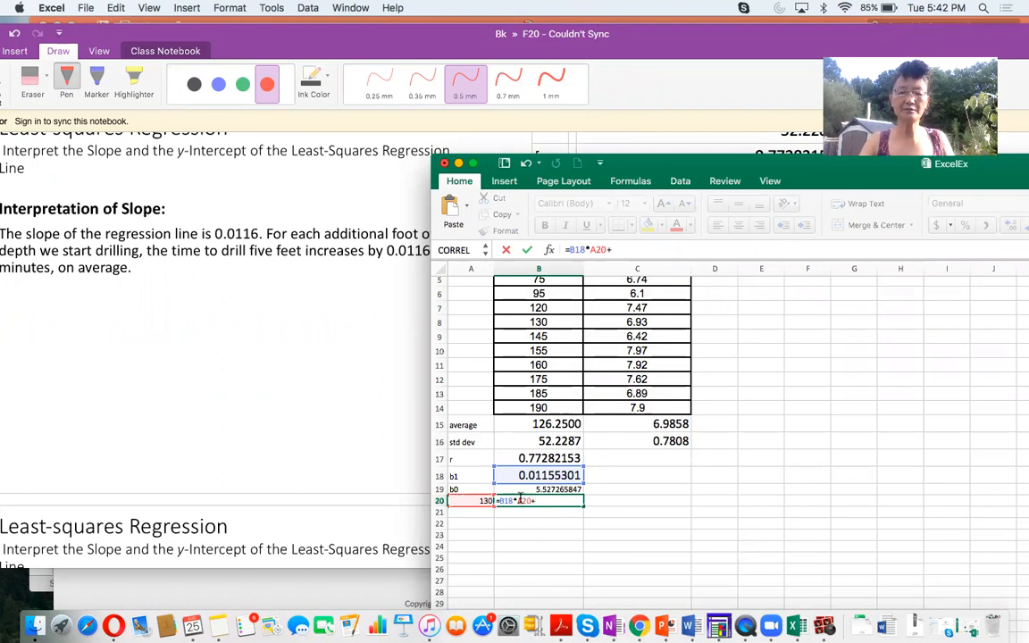
left_click(513, 489)
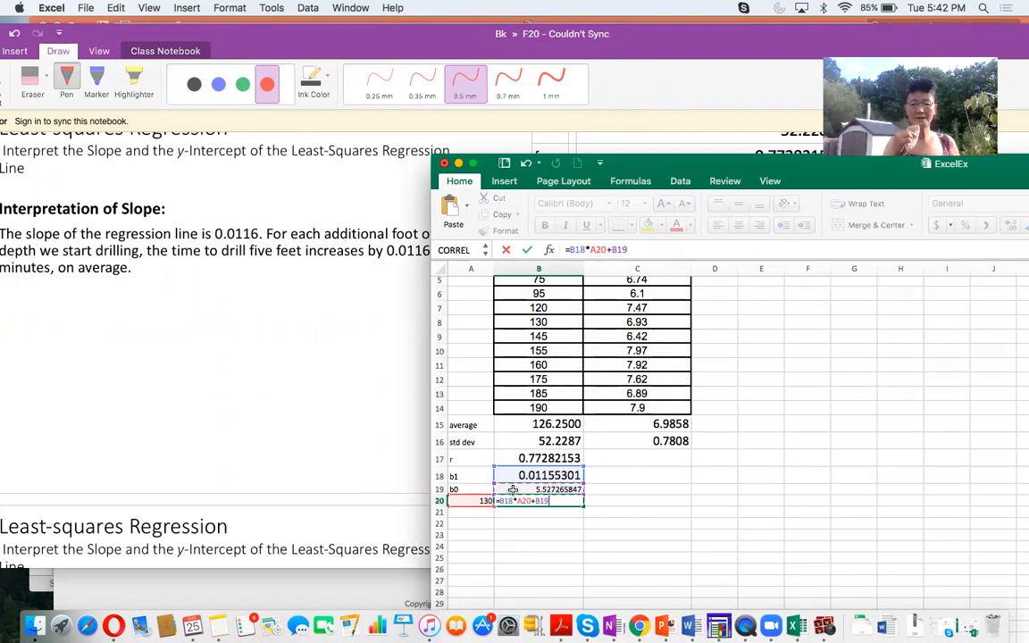
key("Return")
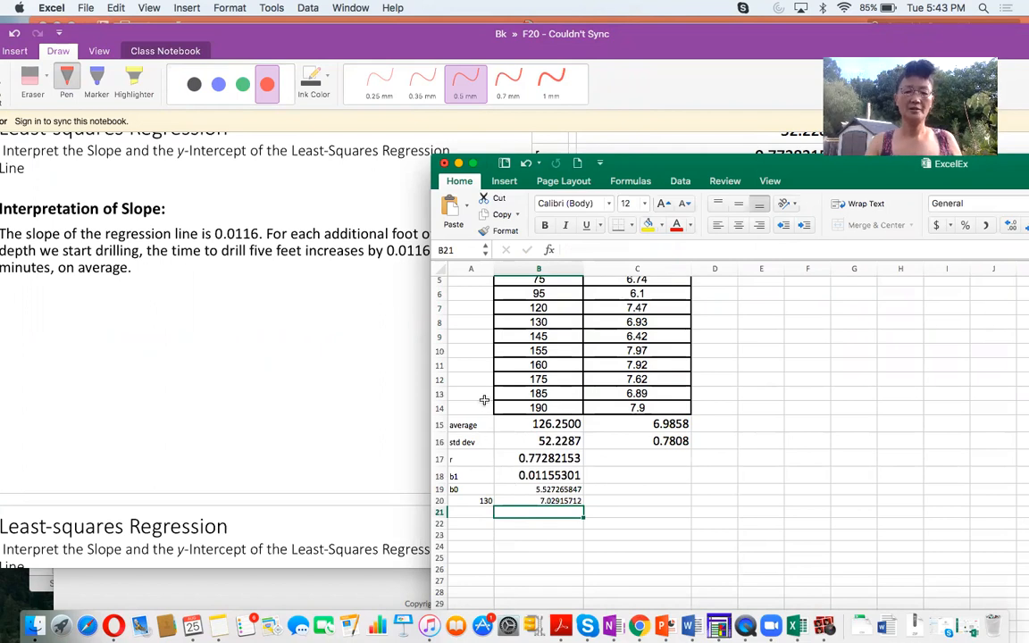
- Switch to the OneNote page and write "= 7." in red ink after "130 feet" in part (b) of the drilling example
left_click(275, 309)
left_click_drag(290, 46, 363, 46)
scroll(332, 482, "down", 5)
scroll(331, 482, "down", 10)
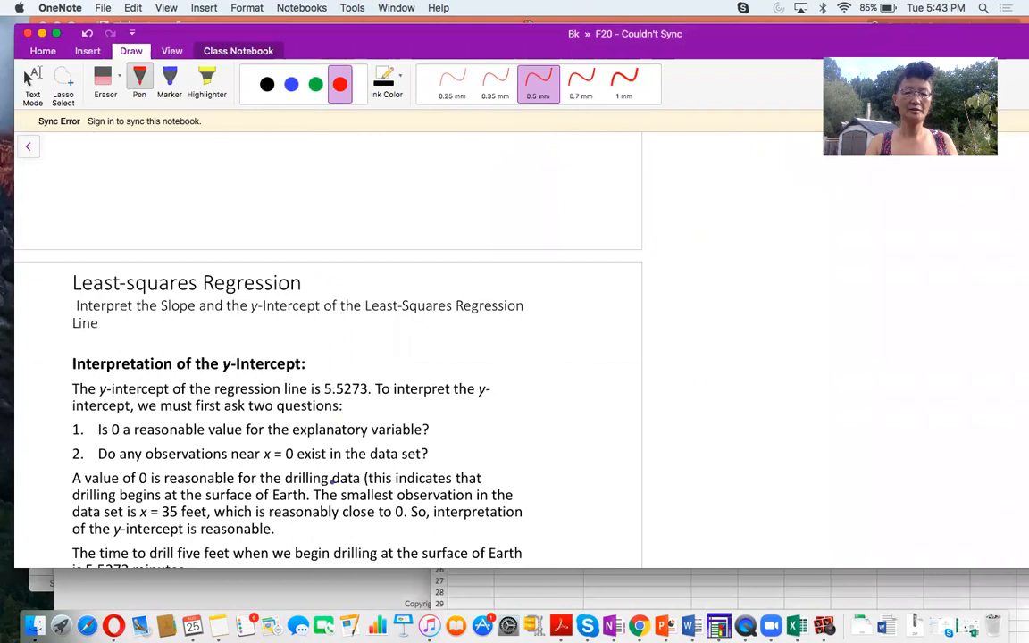
scroll(332, 483, "up", 5)
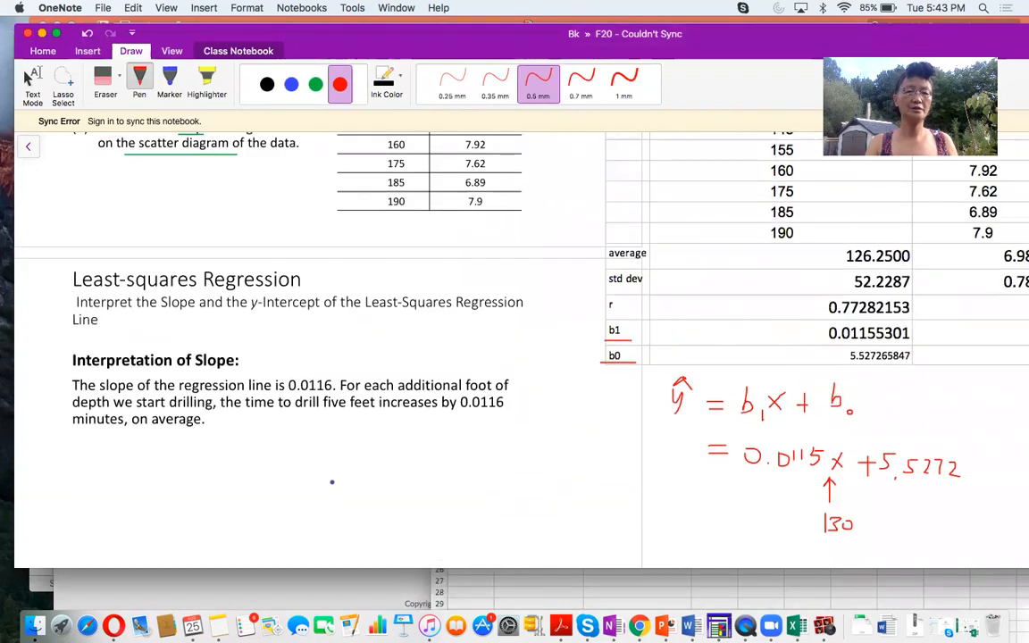
scroll(331, 482, "right", 2)
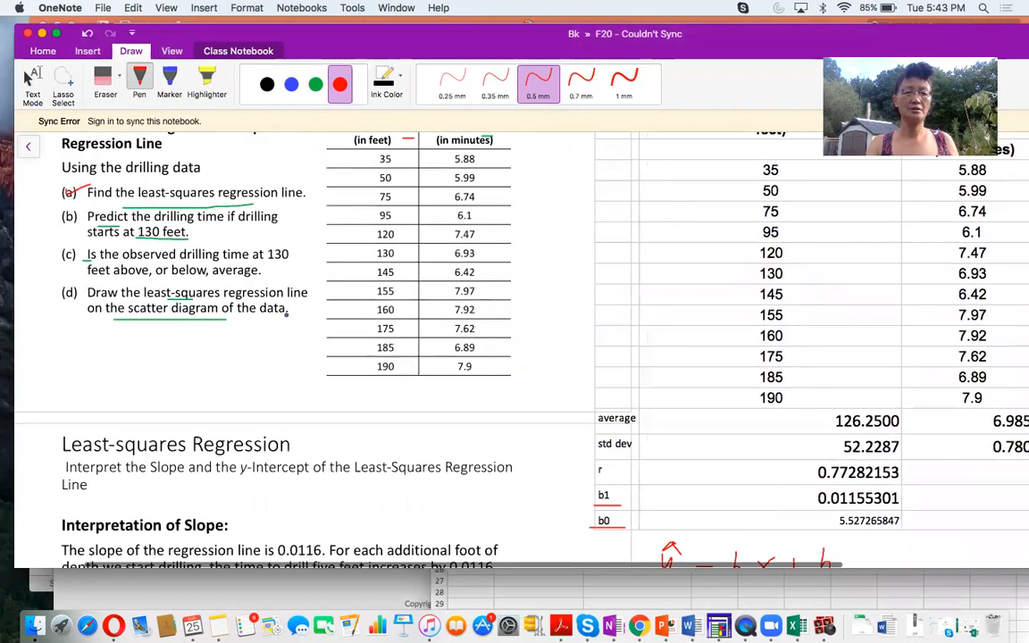
left_click_drag(197, 231, 217, 243)
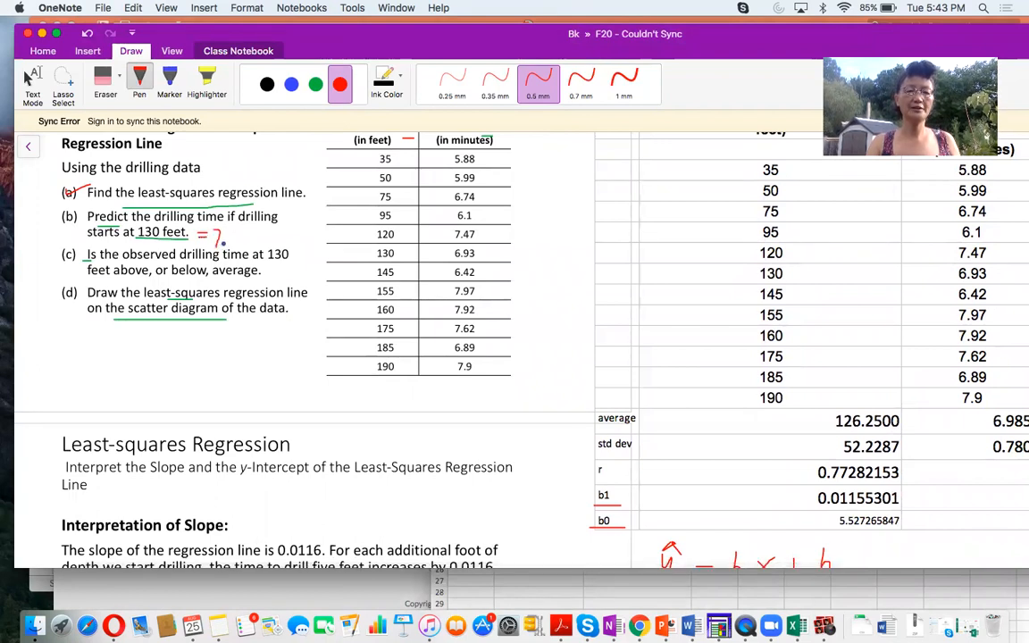
- Write the predicted time "= 7.0292" in red ink beneath the regression equation, checking its digits in the Excel workbook
scroll(385, 309, "down", 10)
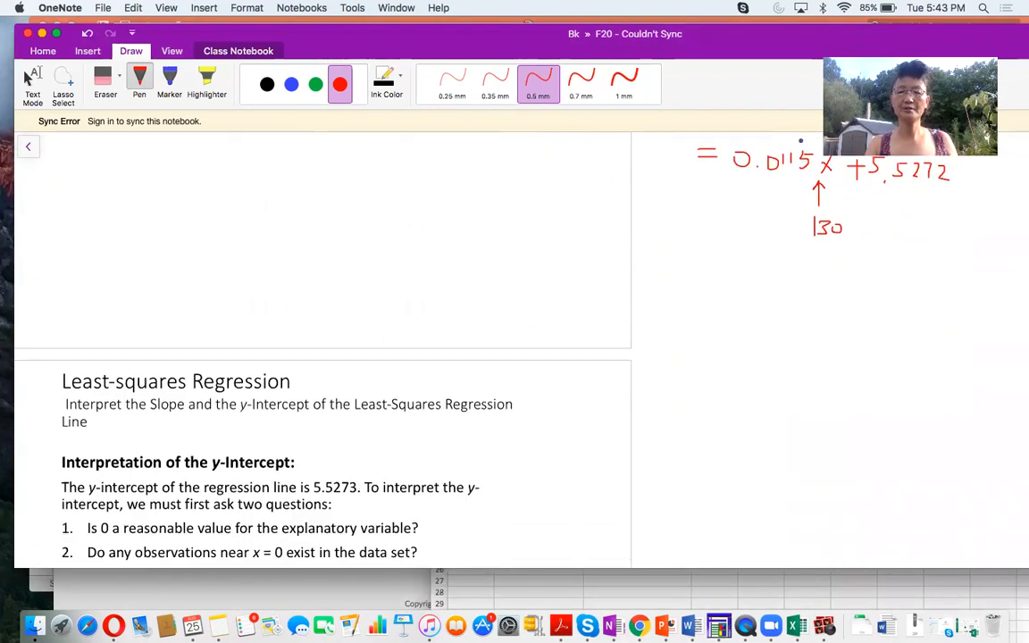
mouse_move(714, 270)
left_mouse_down()
mouse_move(758, 266)
mouse_move(752, 286)
left_mouse_up()
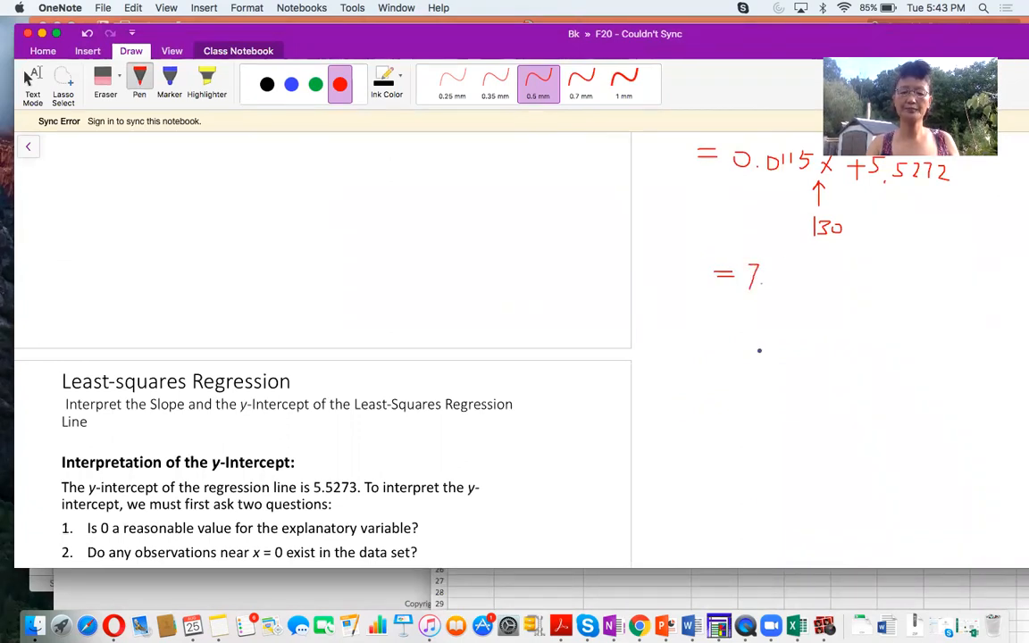
left_click(647, 591)
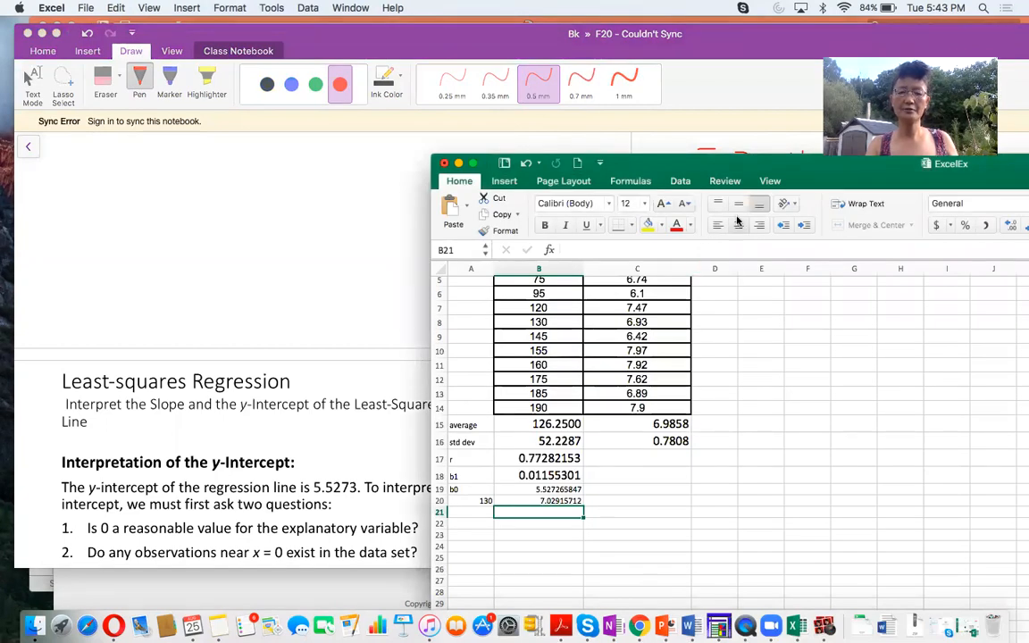
left_click(673, 136)
mouse_move(779, 270)
left_mouse_down()
mouse_move(776, 284)
mouse_move(780, 270)
mouse_move(806, 285)
mouse_move(827, 268)
mouse_move(824, 294)
mouse_move(850, 288)
left_mouse_up()
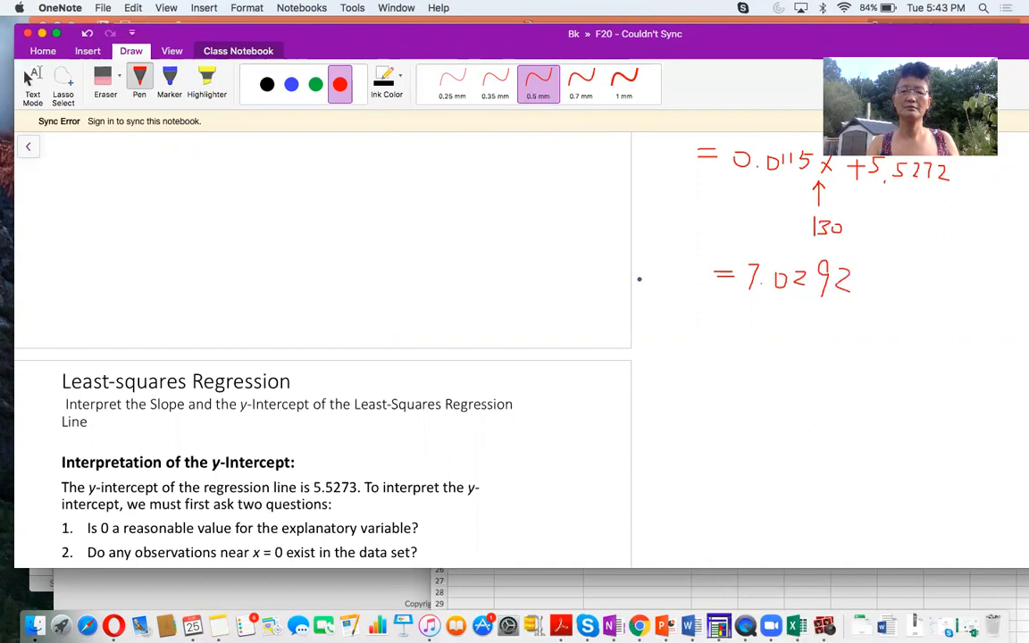
- Tick off part (b) of the drilling data example in red ink
scroll(639, 277, "up", 5)
scroll(639, 279, "up", 4)
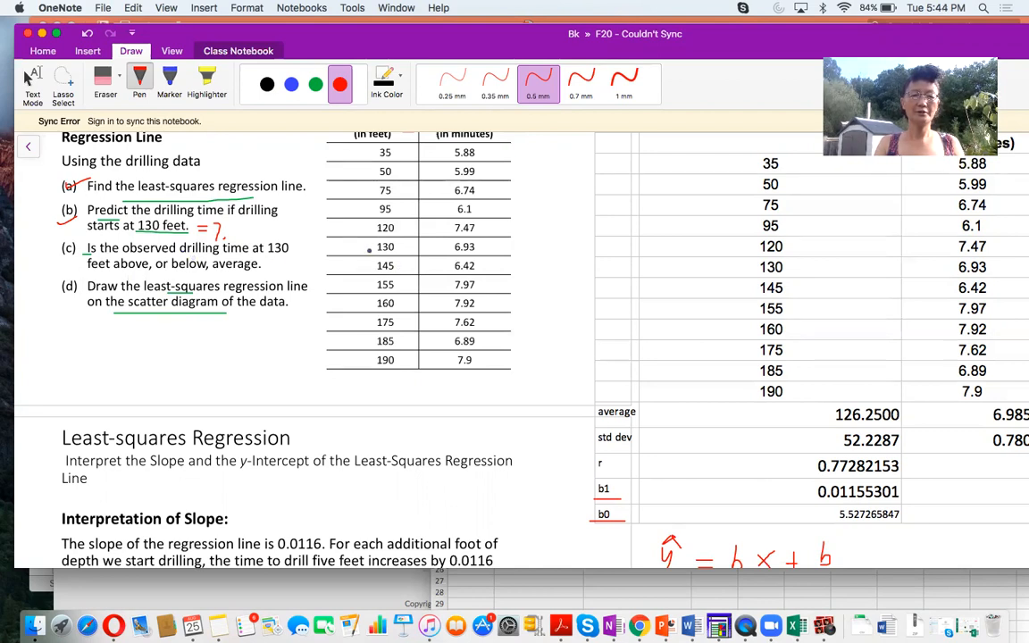
mouse_move(350, 251)
left_mouse_down()
mouse_move(447, 256)
mouse_move(384, 225)
mouse_move(341, 251)
mouse_move(368, 256)
left_mouse_up()
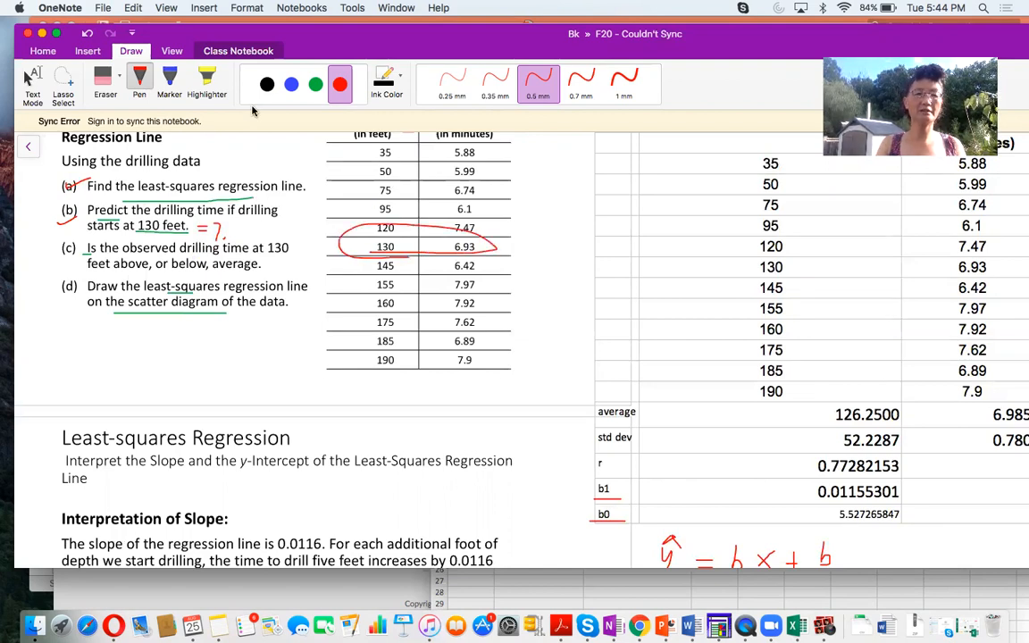
left_click(105, 81)
left_click(353, 225)
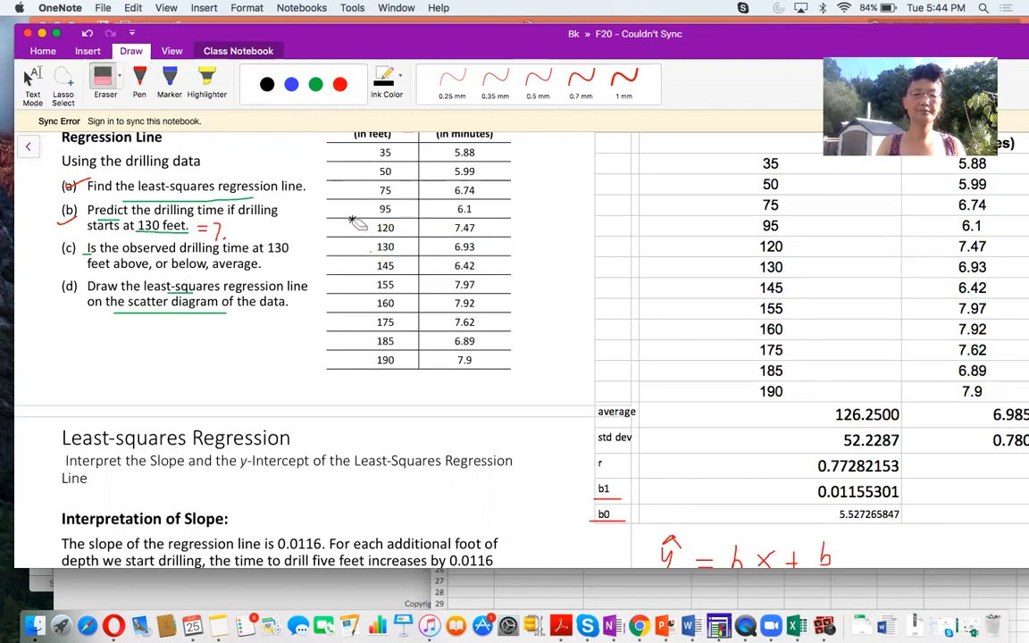
- Circle the 130-foot row of the example's drilling data table, including its observed time, in red ink
left_click(140, 79)
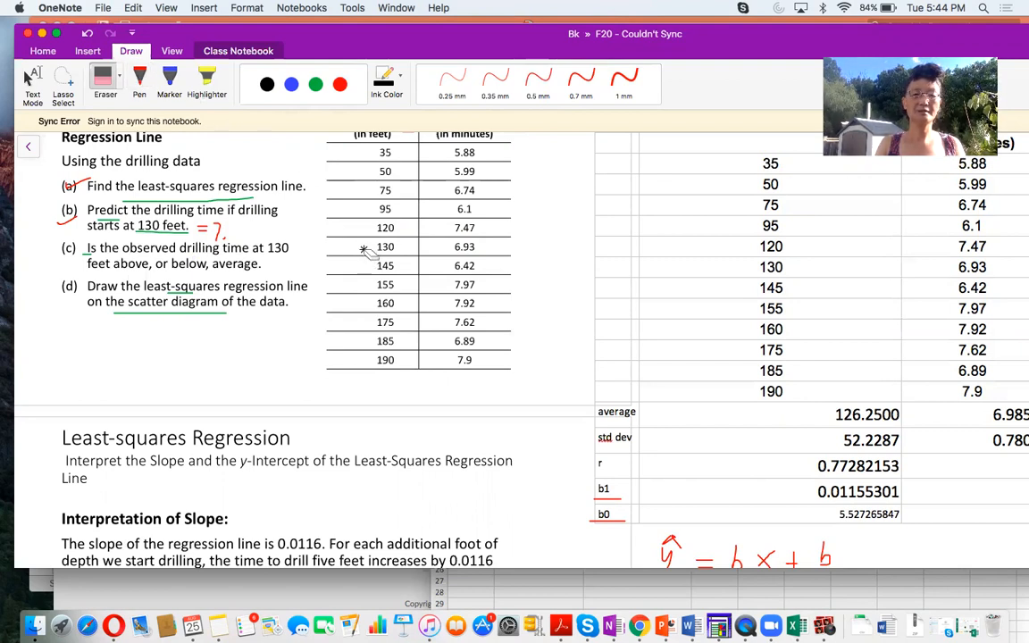
left_click(139, 78)
mouse_move(374, 255)
left_mouse_down()
mouse_move(490, 253)
mouse_move(422, 238)
mouse_move(370, 238)
mouse_move(360, 252)
mouse_move(384, 258)
left_mouse_up()
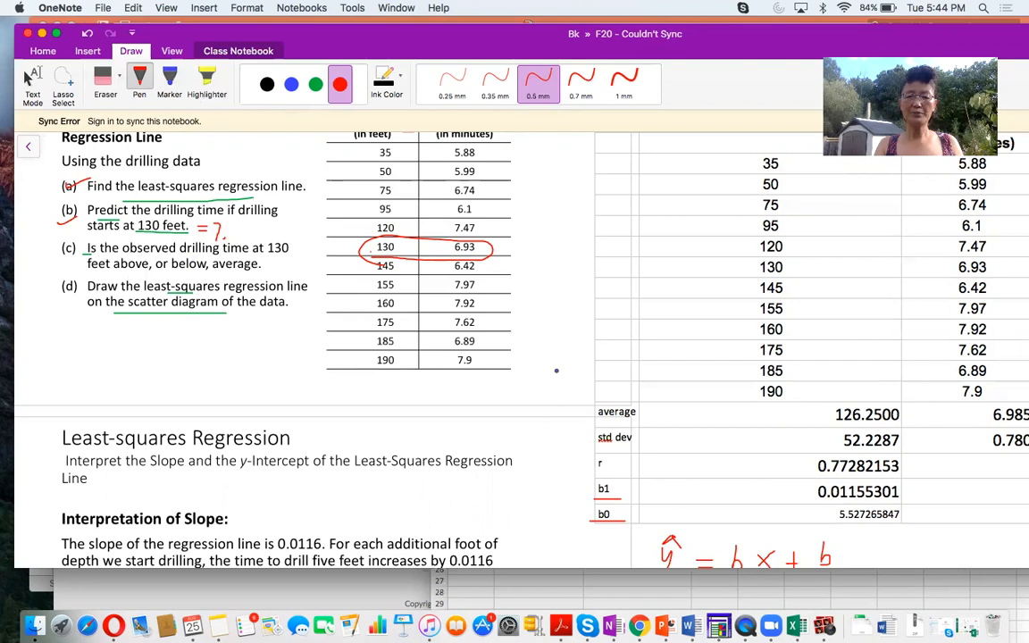
scroll(557, 369, "down", 5)
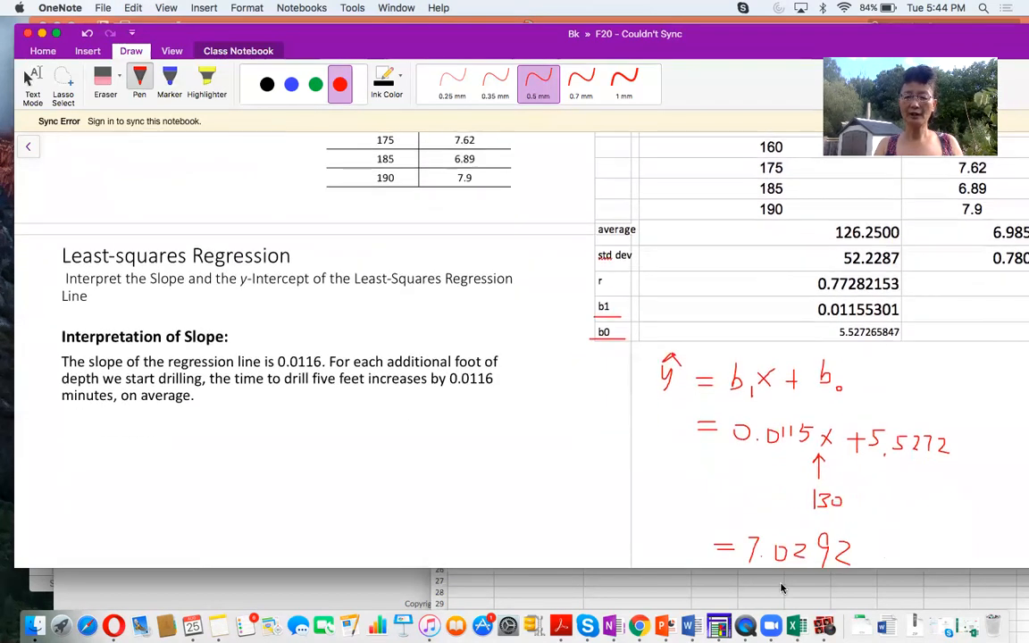